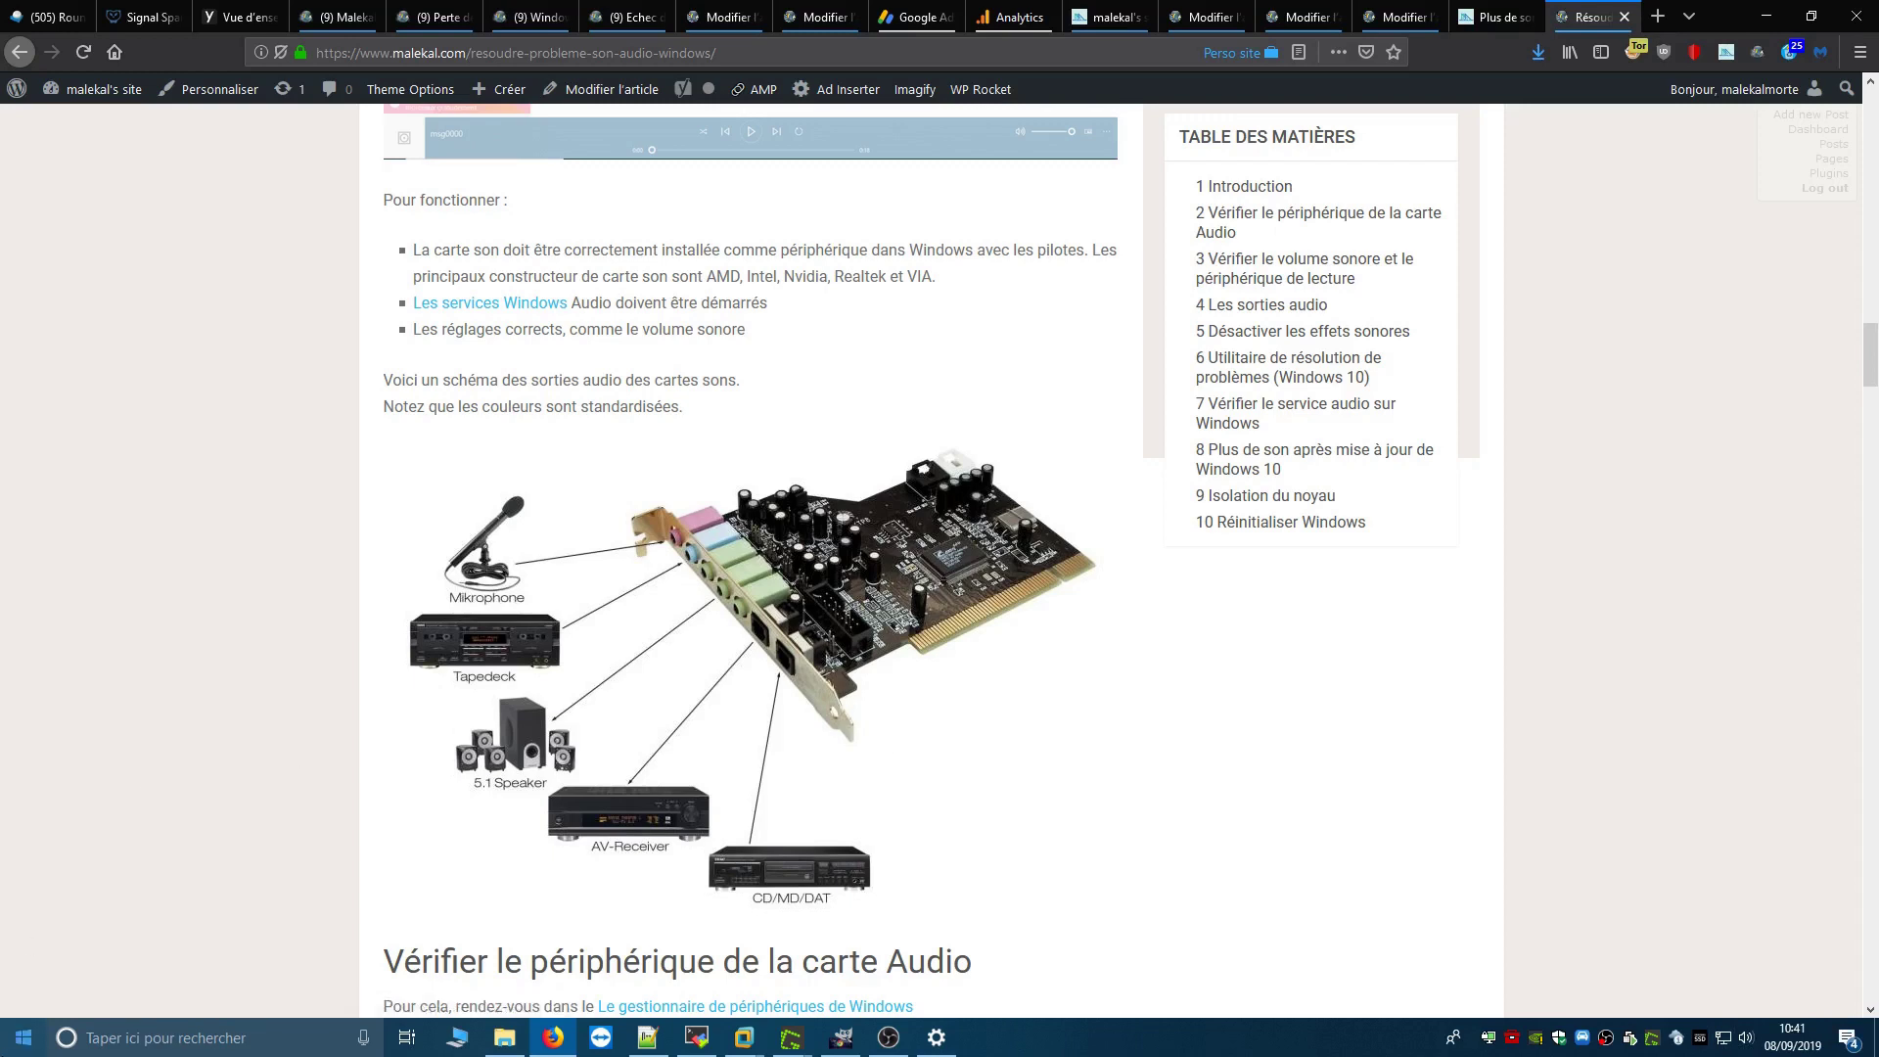
Step: Open the Device Manager, maximize its window and expand the "Contrôleurs audio, vidéo et jeu" category
{"action": "right_click", "coordinate": [20, 1038]}
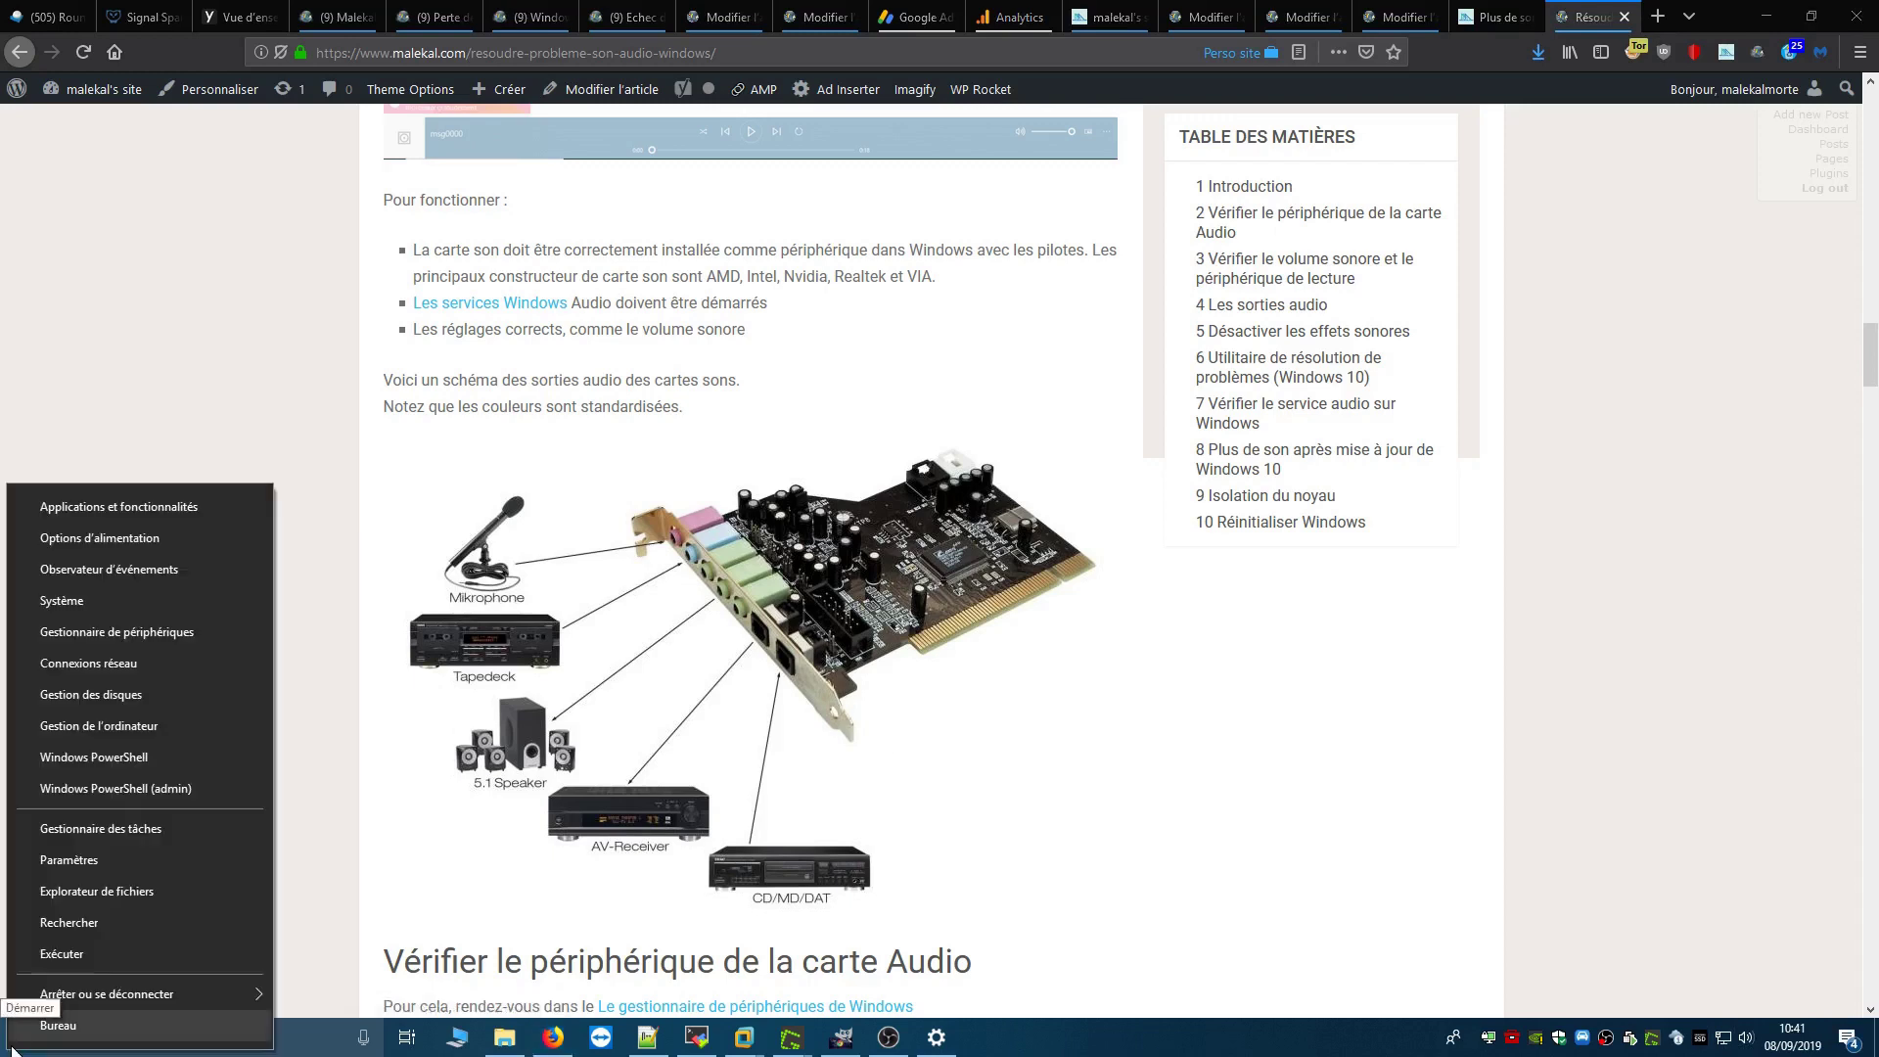
{"action": "left_click", "coordinate": [171, 635]}
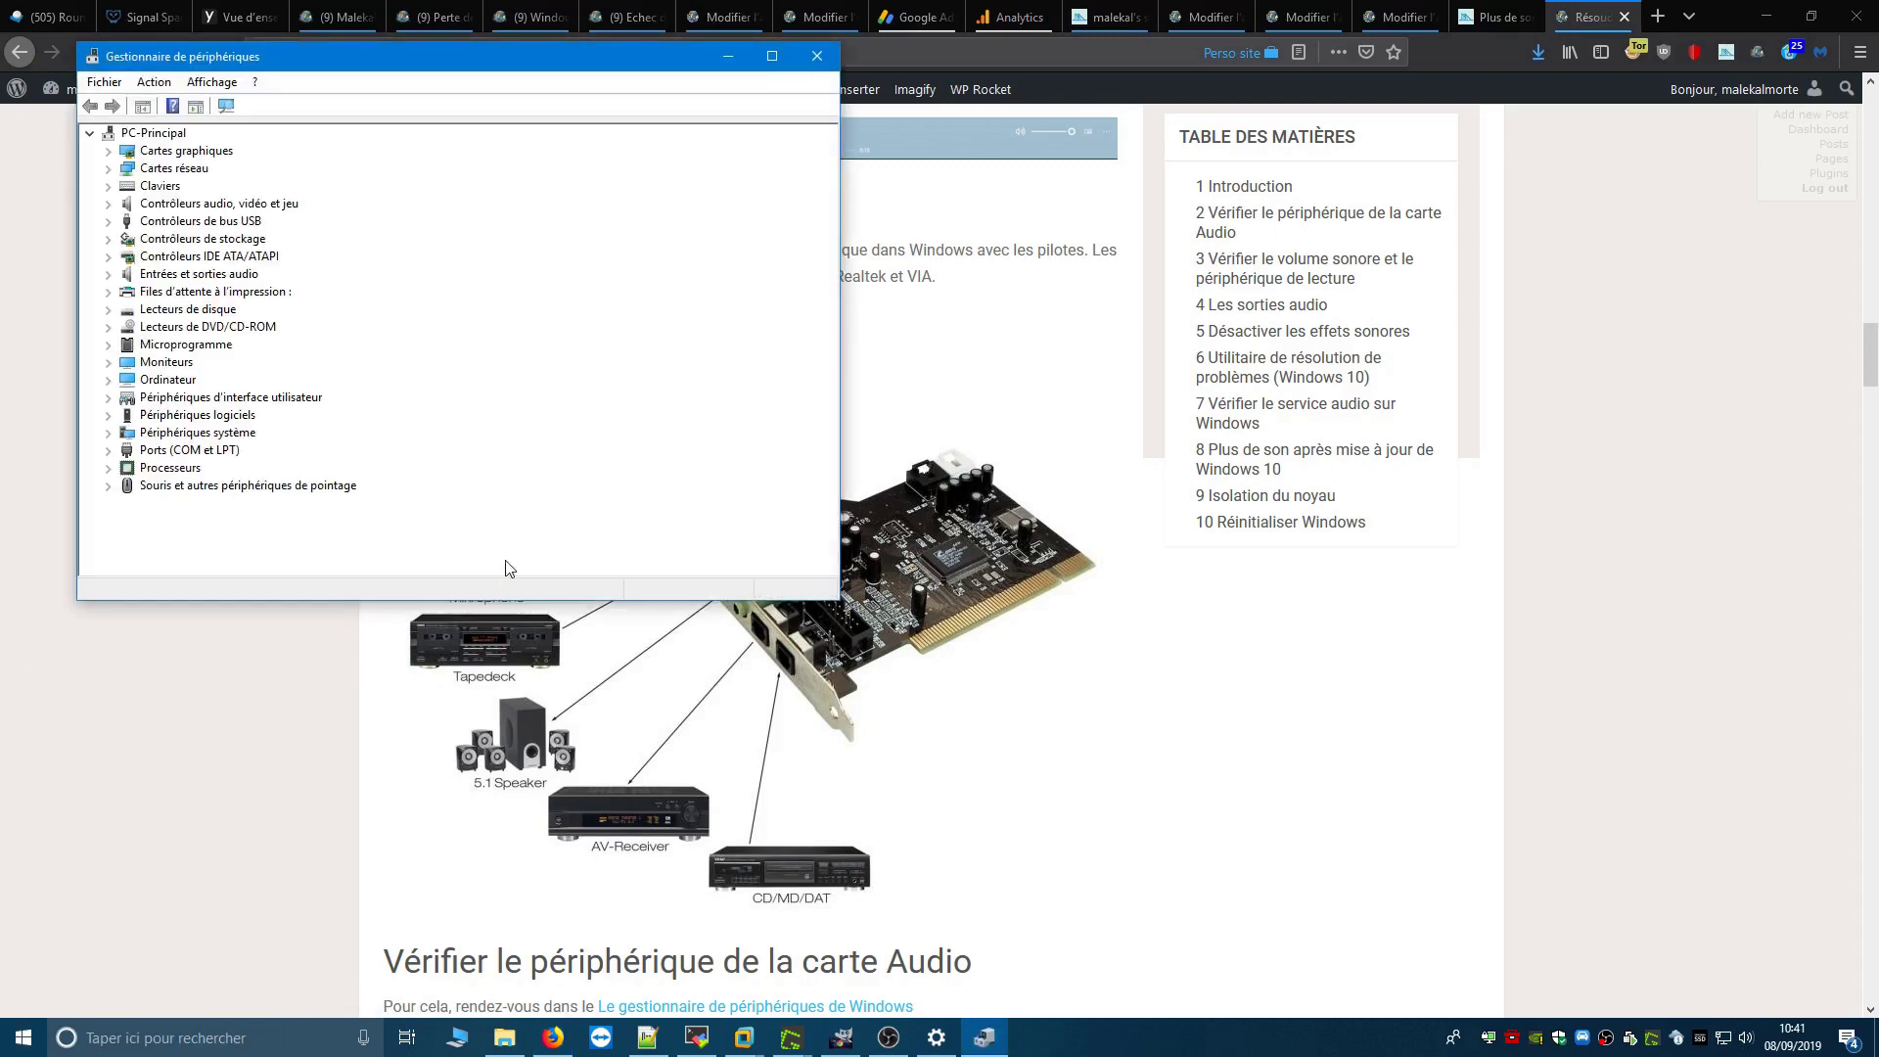
{"action": "double_click", "coordinate": [389, 60]}
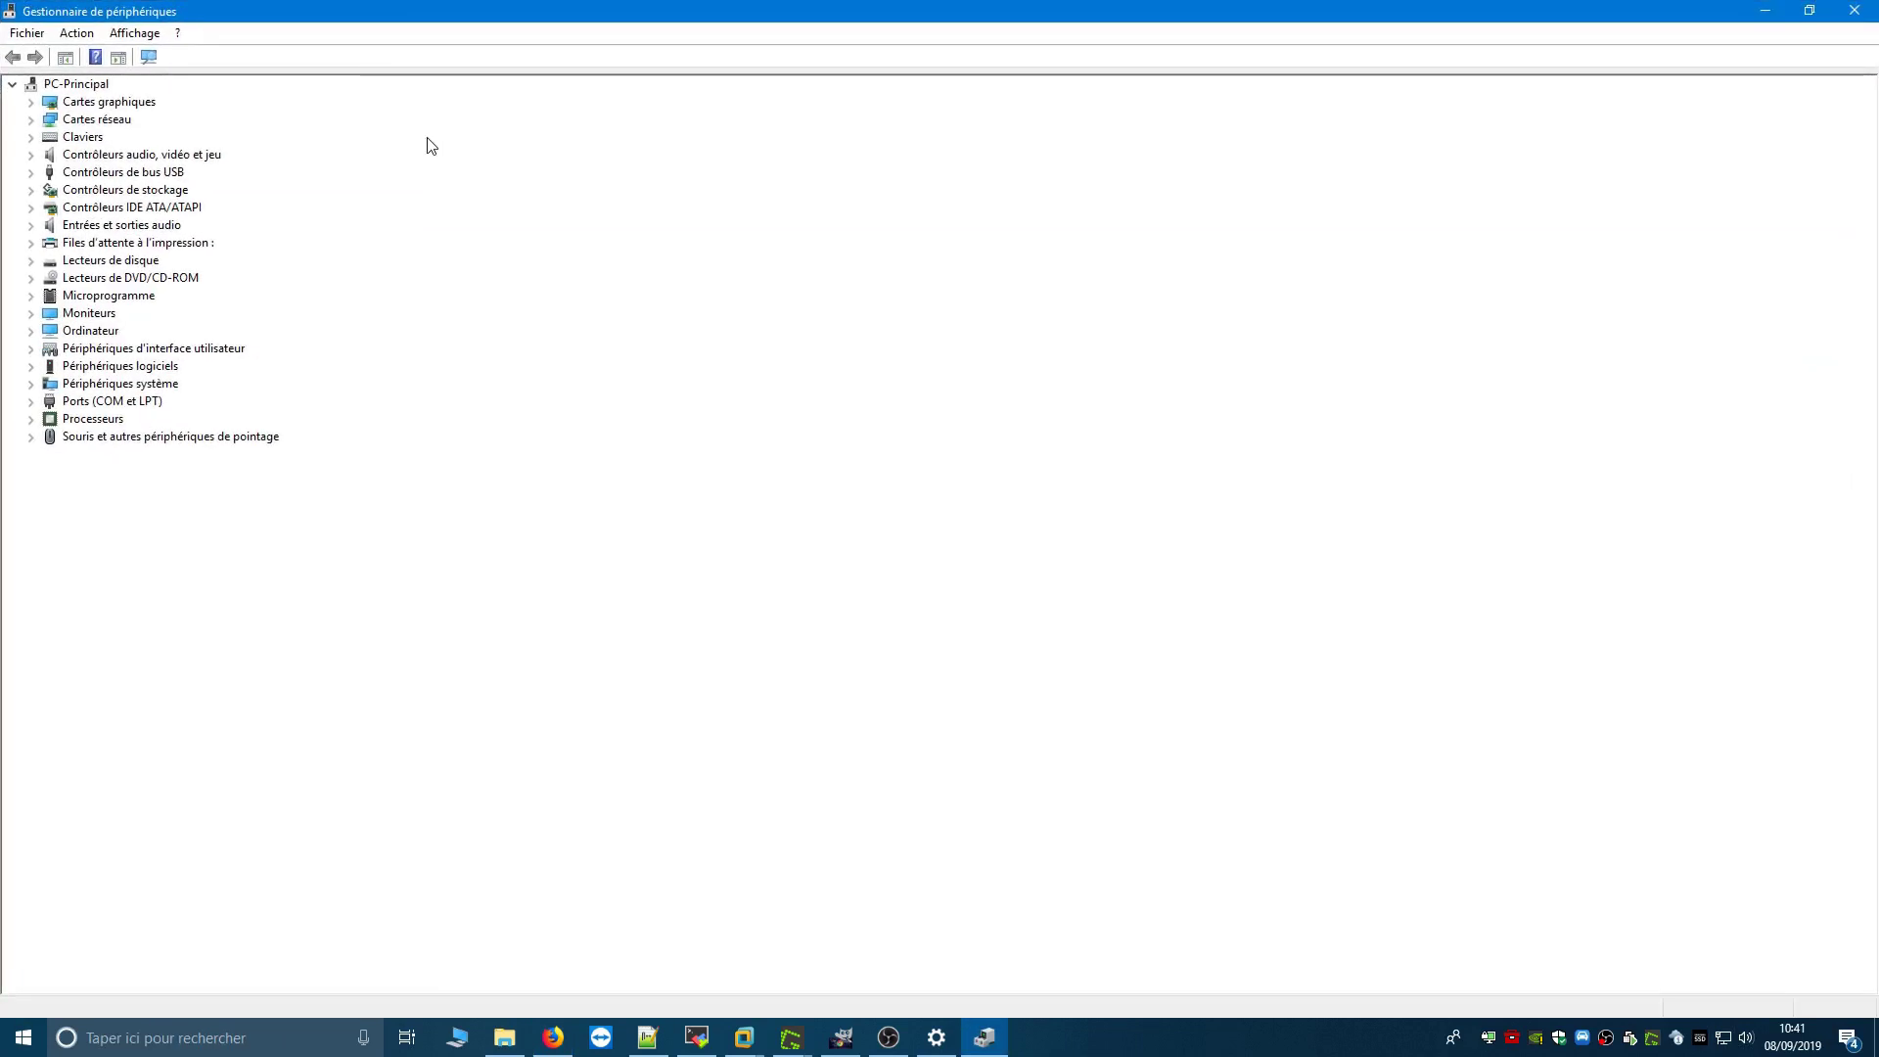
{"action": "left_click", "coordinate": [31, 154]}
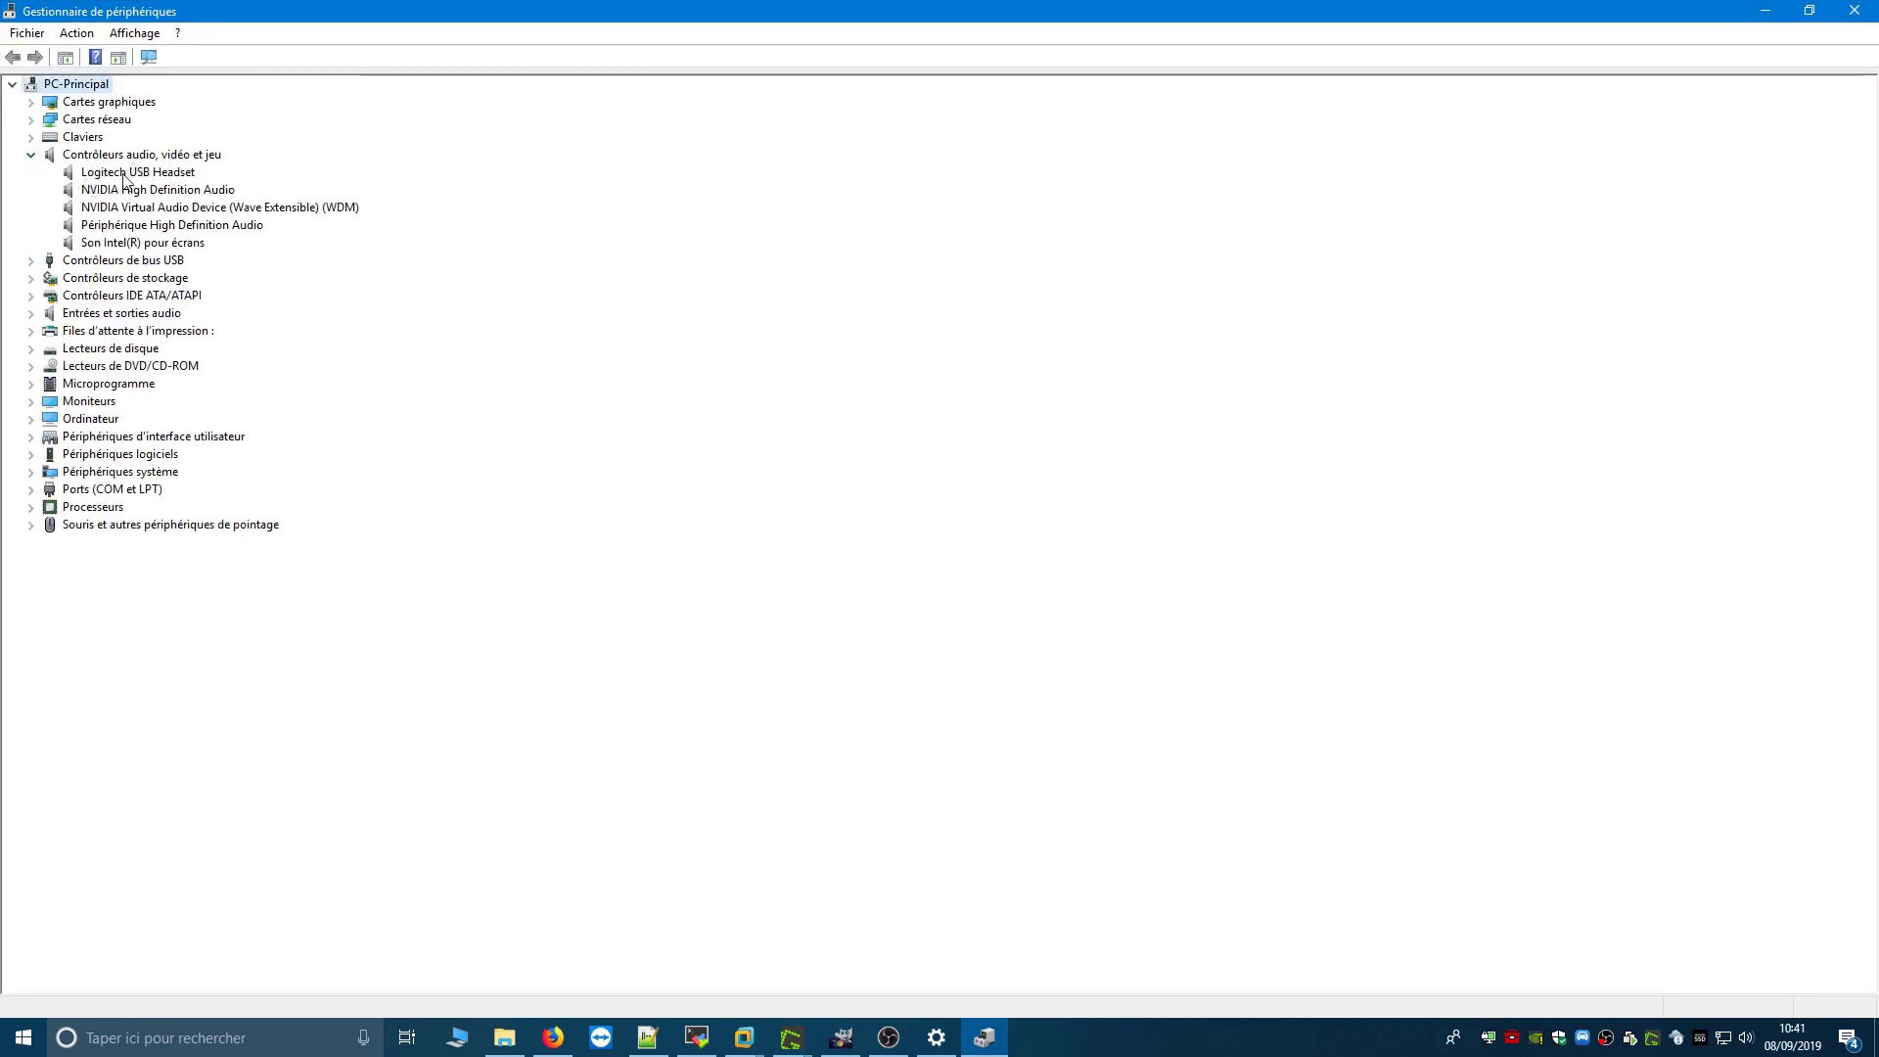
Step: Go through the audio controllers Logitech USB Headset, NVIDIA High Definition Audio, Périphérique High Definition Audio and Son Intel(R) pour écrans
{"action": "left_click", "coordinate": [128, 174]}
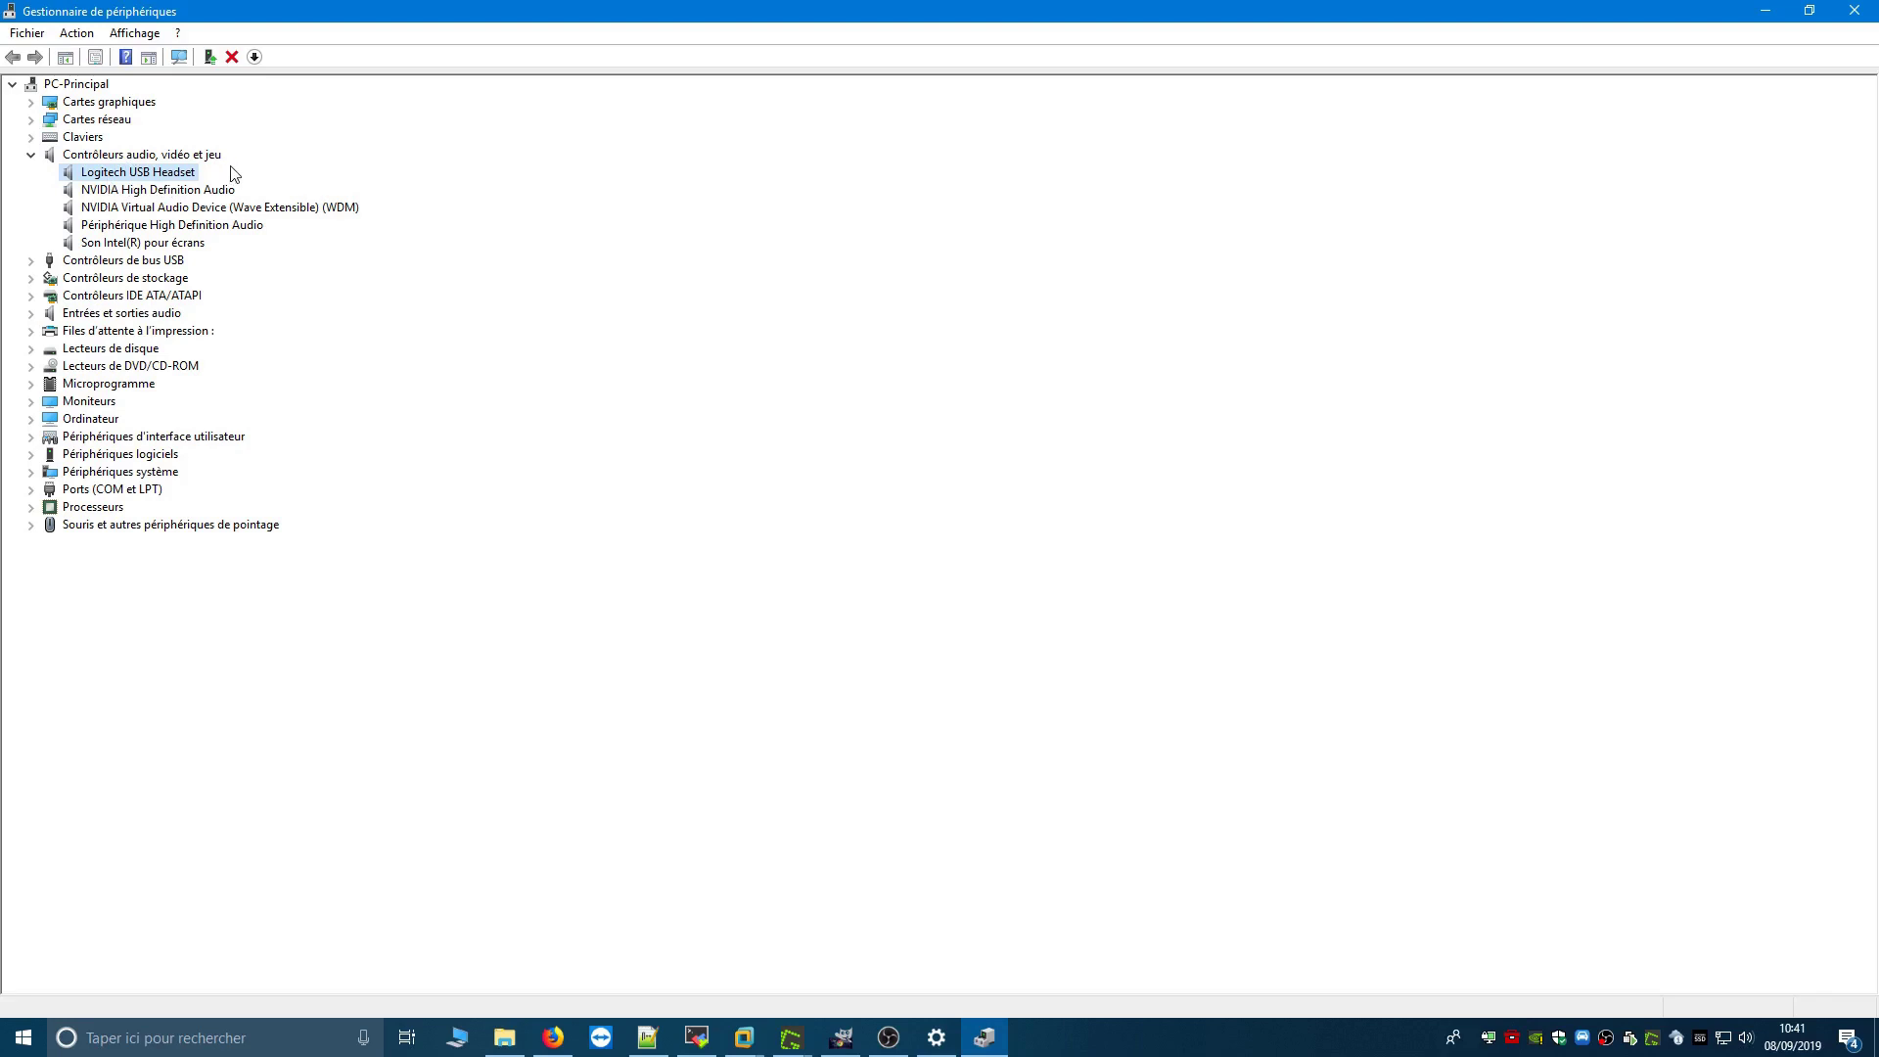
{"action": "left_click", "coordinate": [110, 195]}
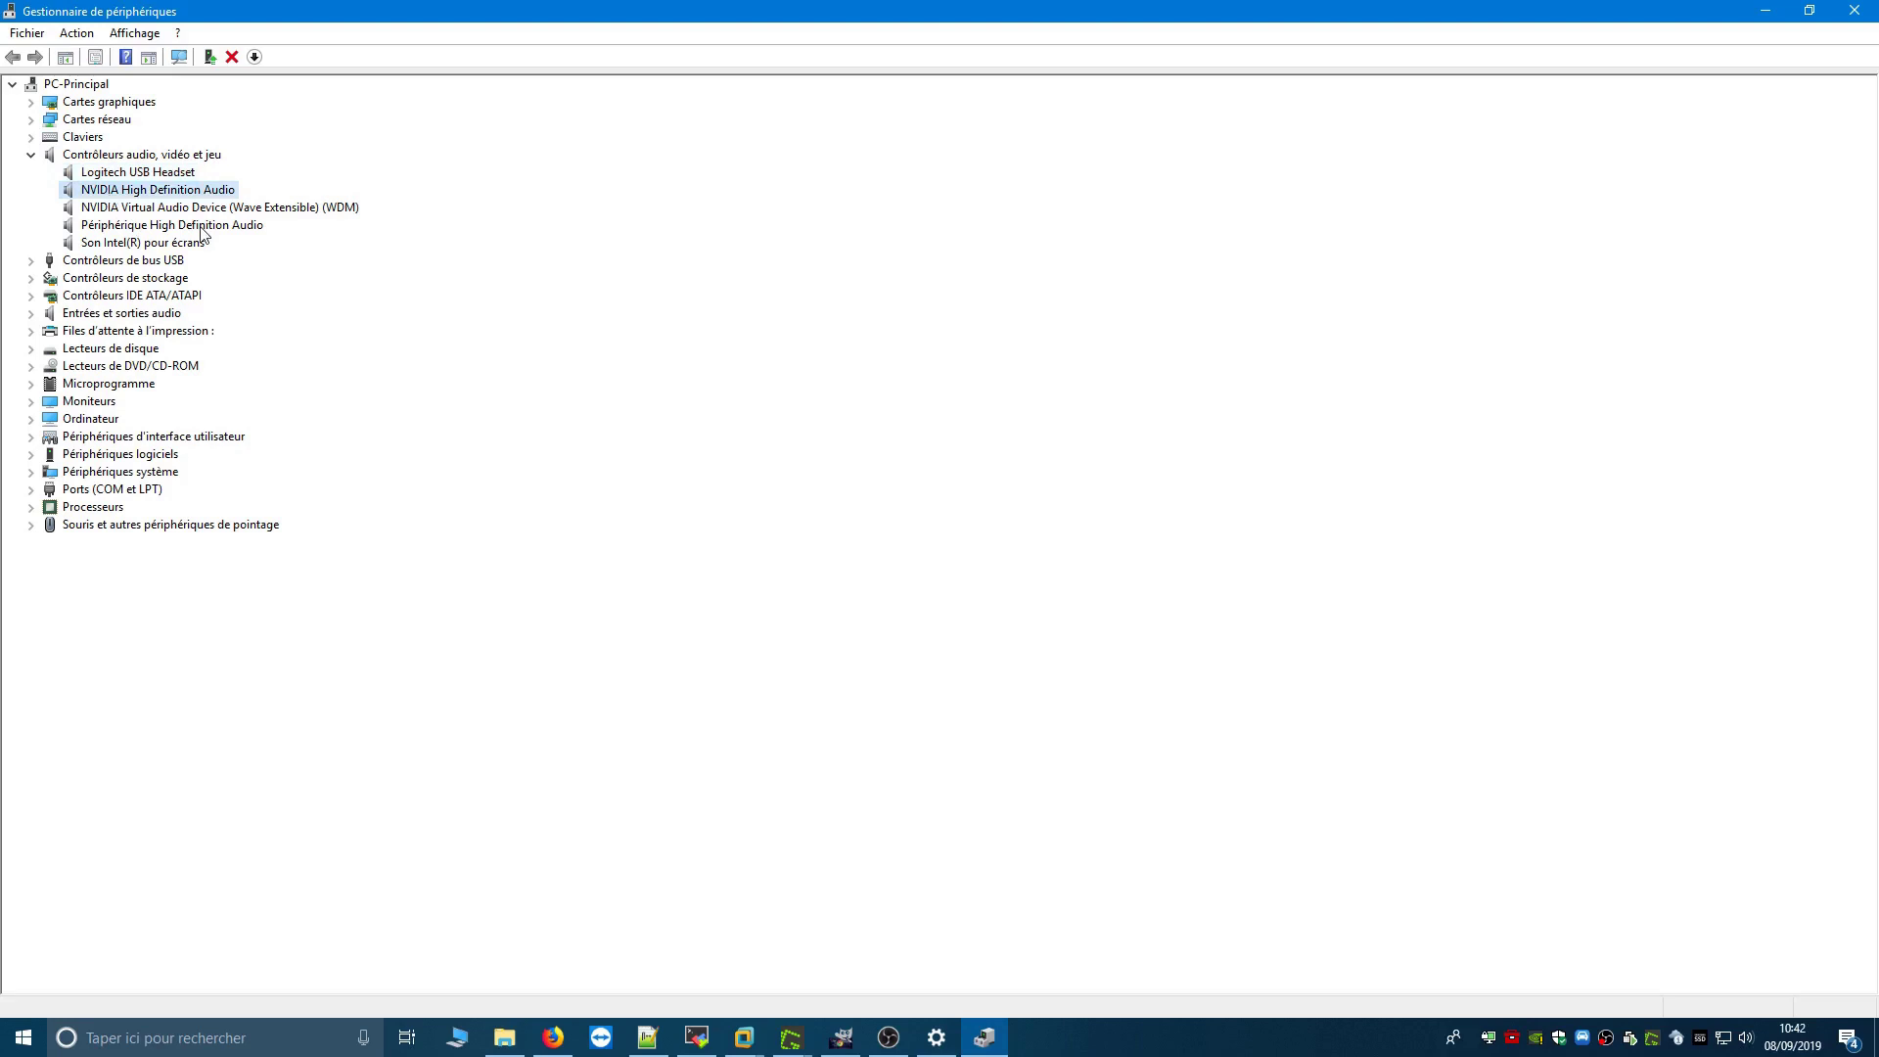
{"action": "left_click", "coordinate": [137, 227]}
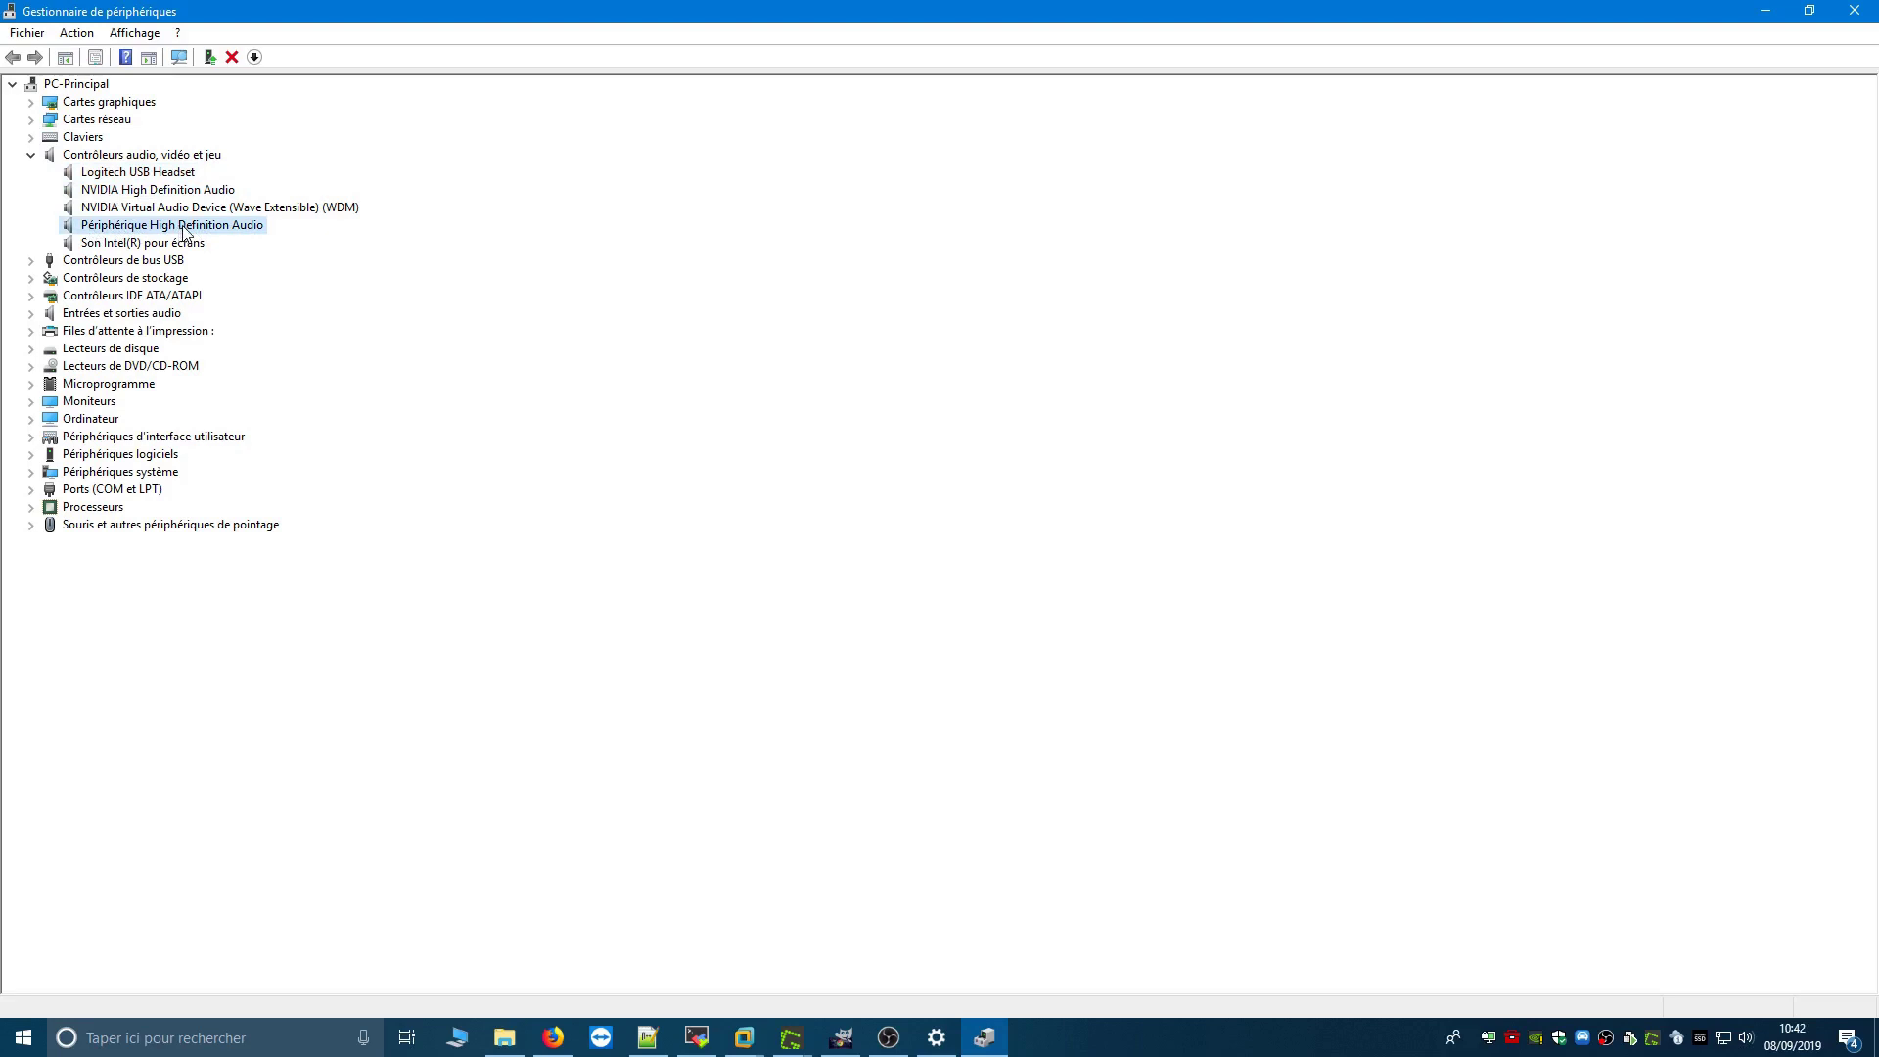
{"action": "left_click", "coordinate": [71, 246]}
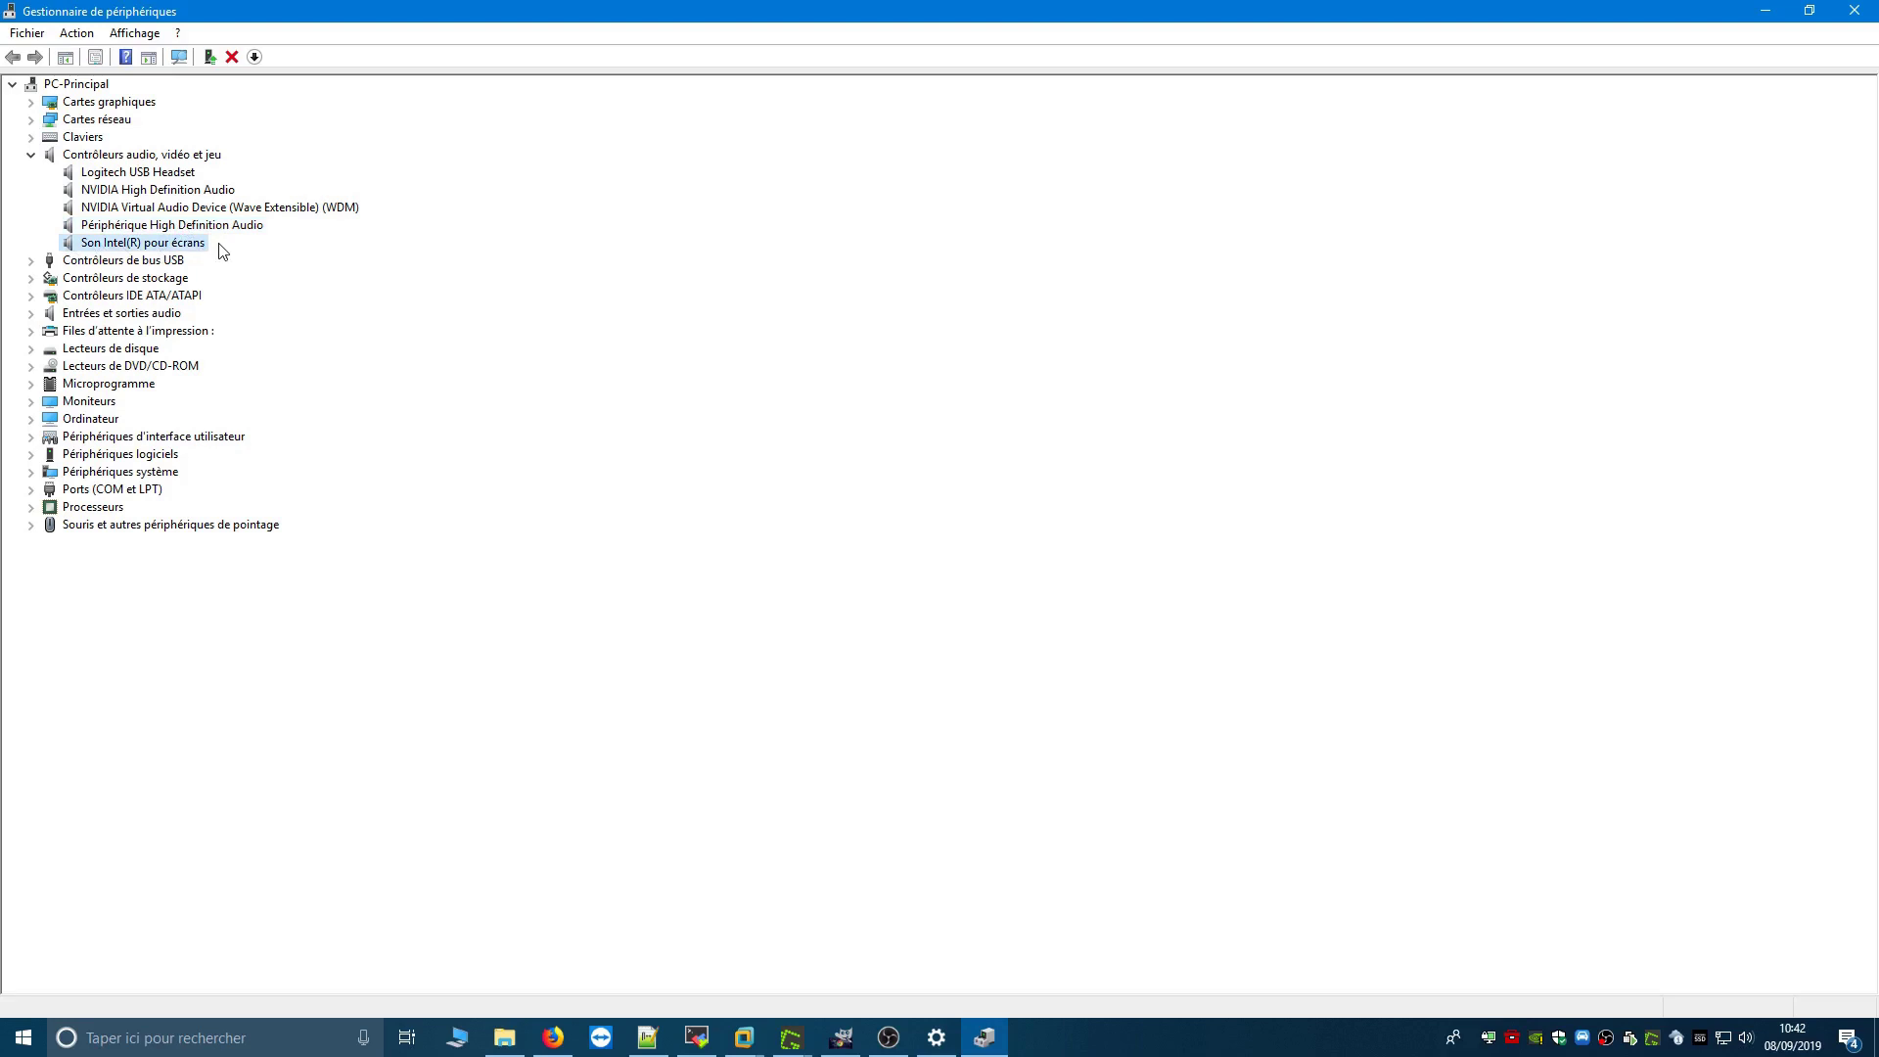
Step: Check the device status in the properties of Périphérique High Definition Audio, and close them without changes
{"action": "left_click", "coordinate": [83, 227]}
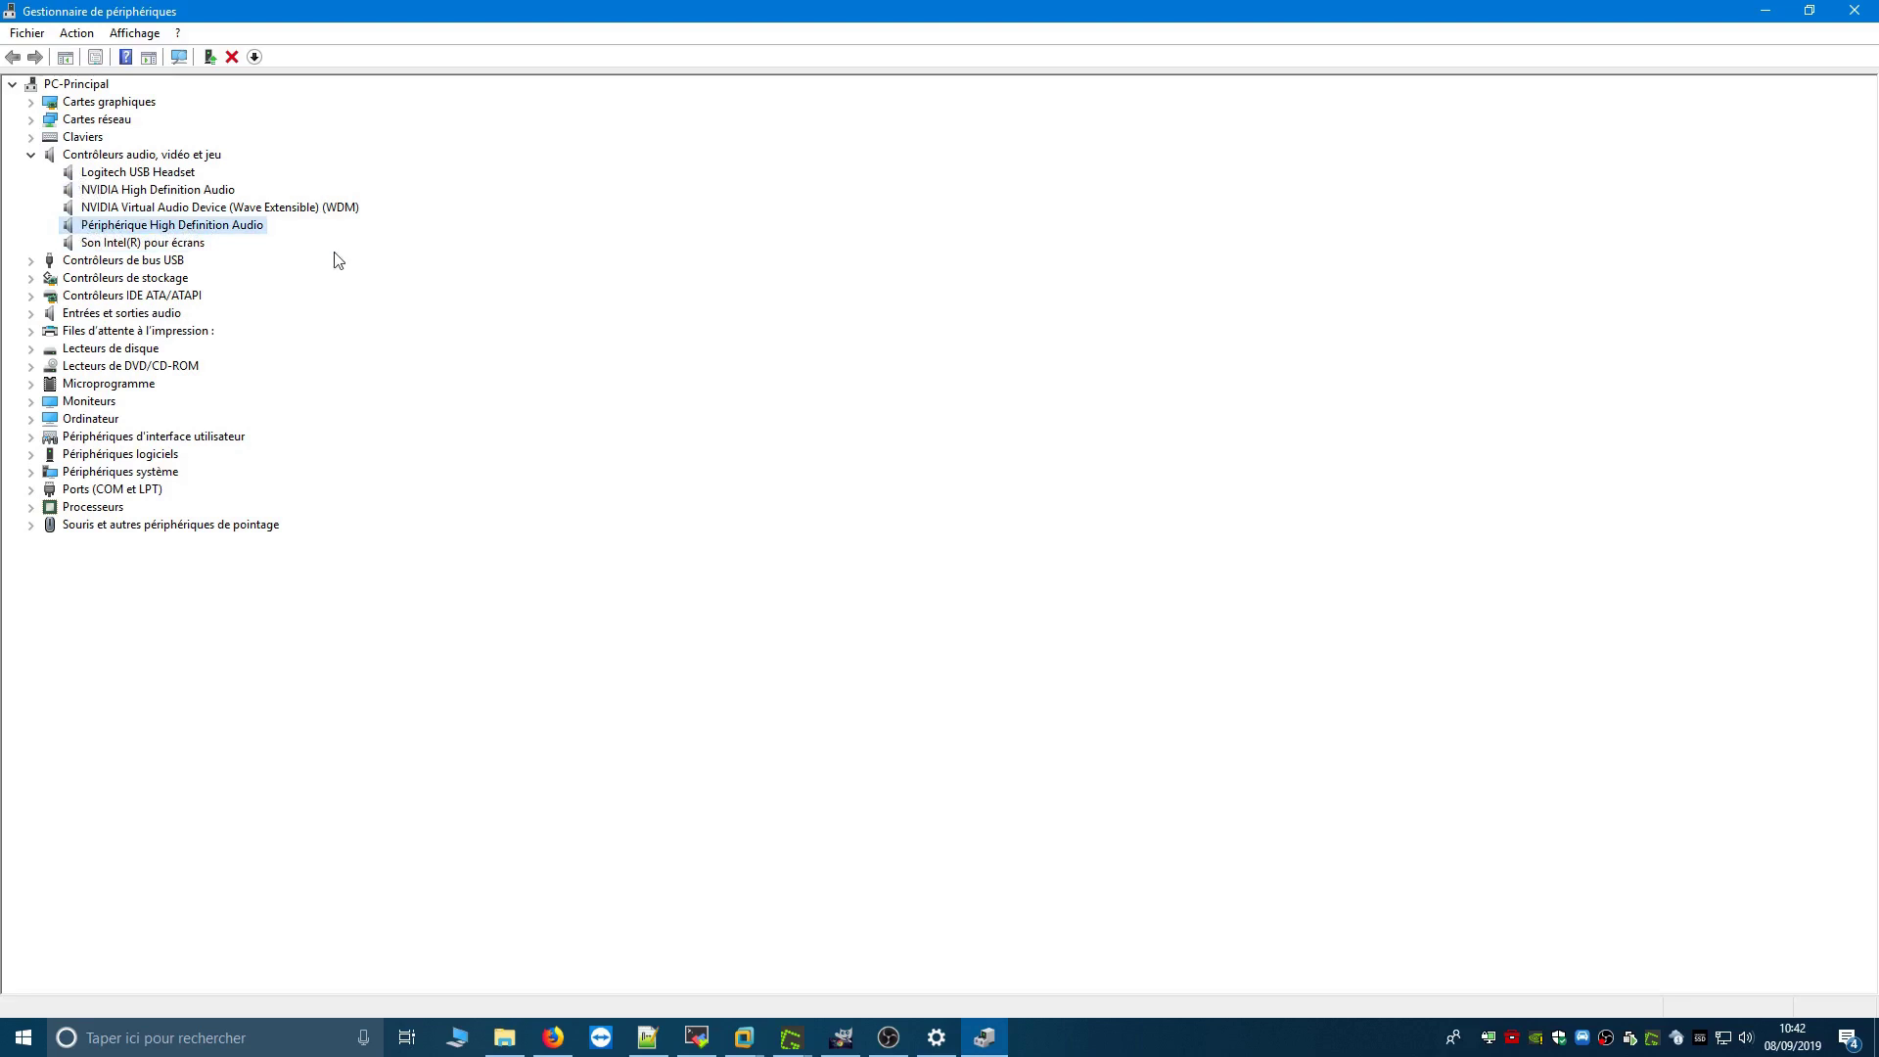
{"action": "double_click", "coordinate": [232, 232]}
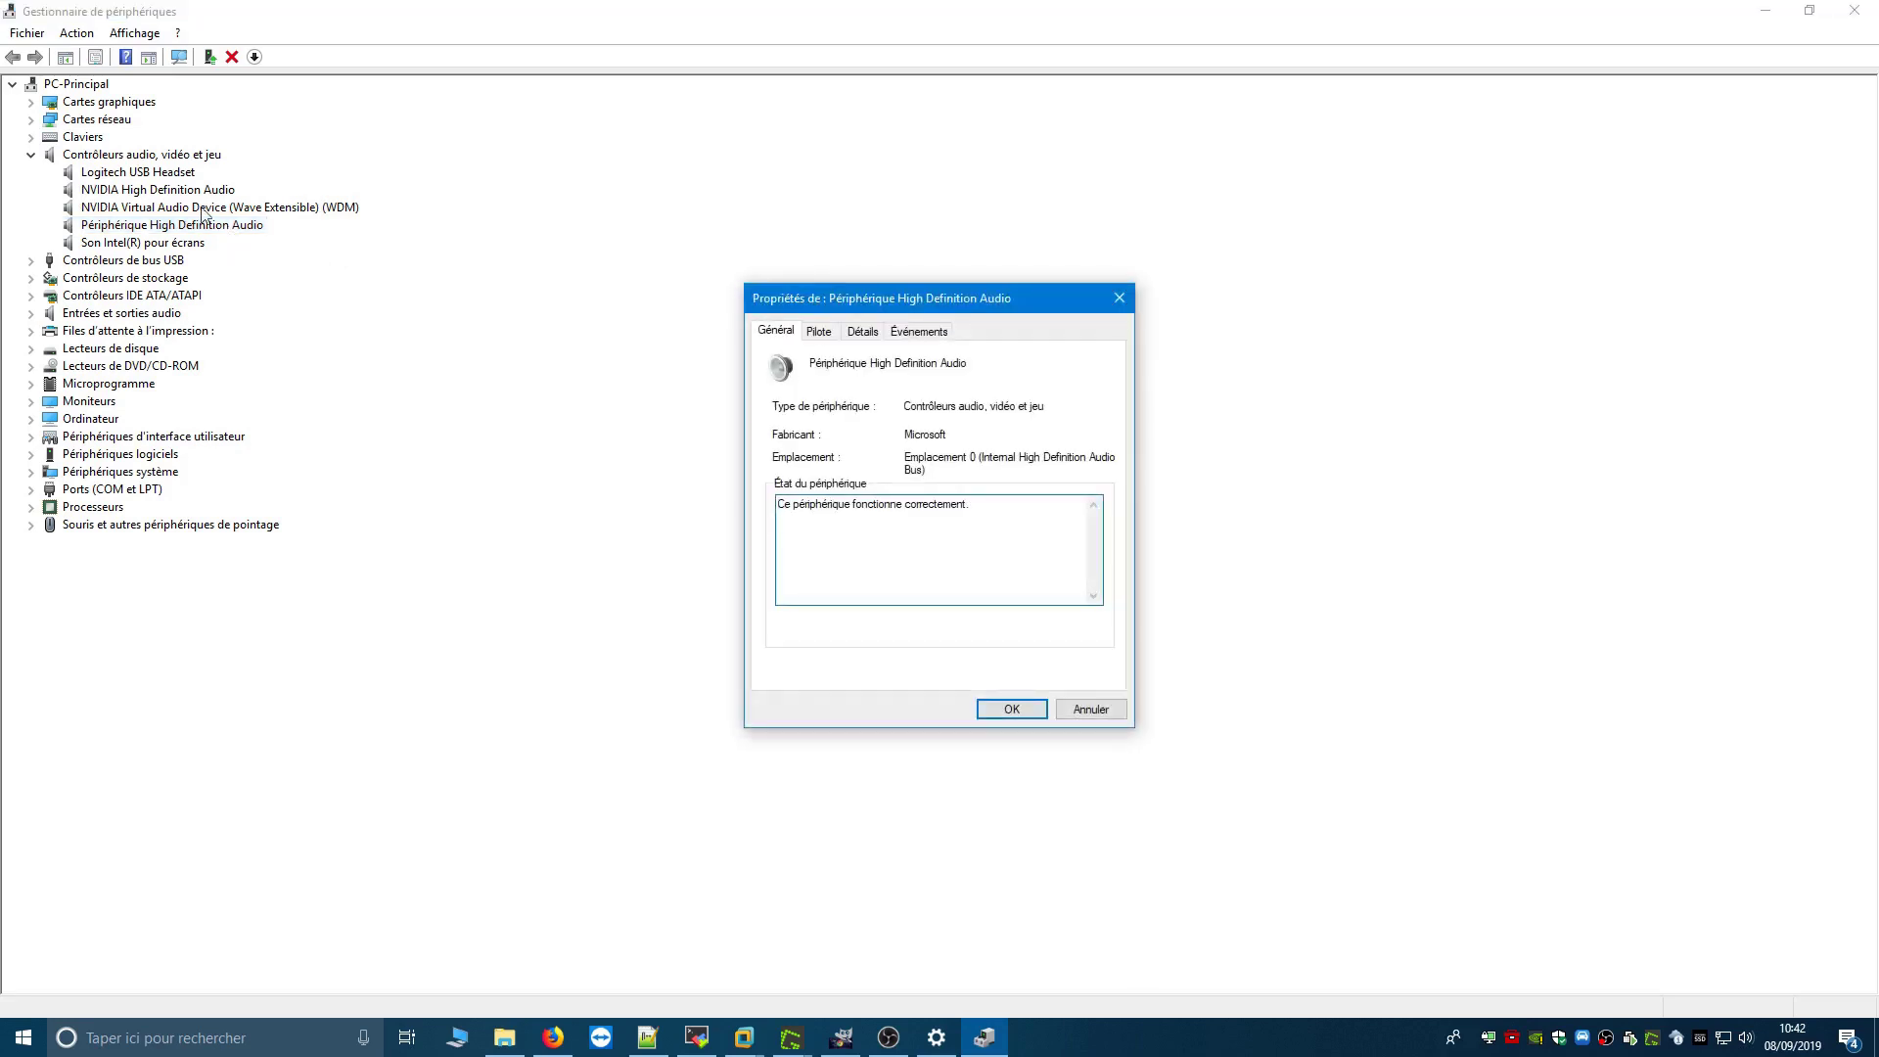
{"action": "triple_click", "coordinate": [974, 511]}
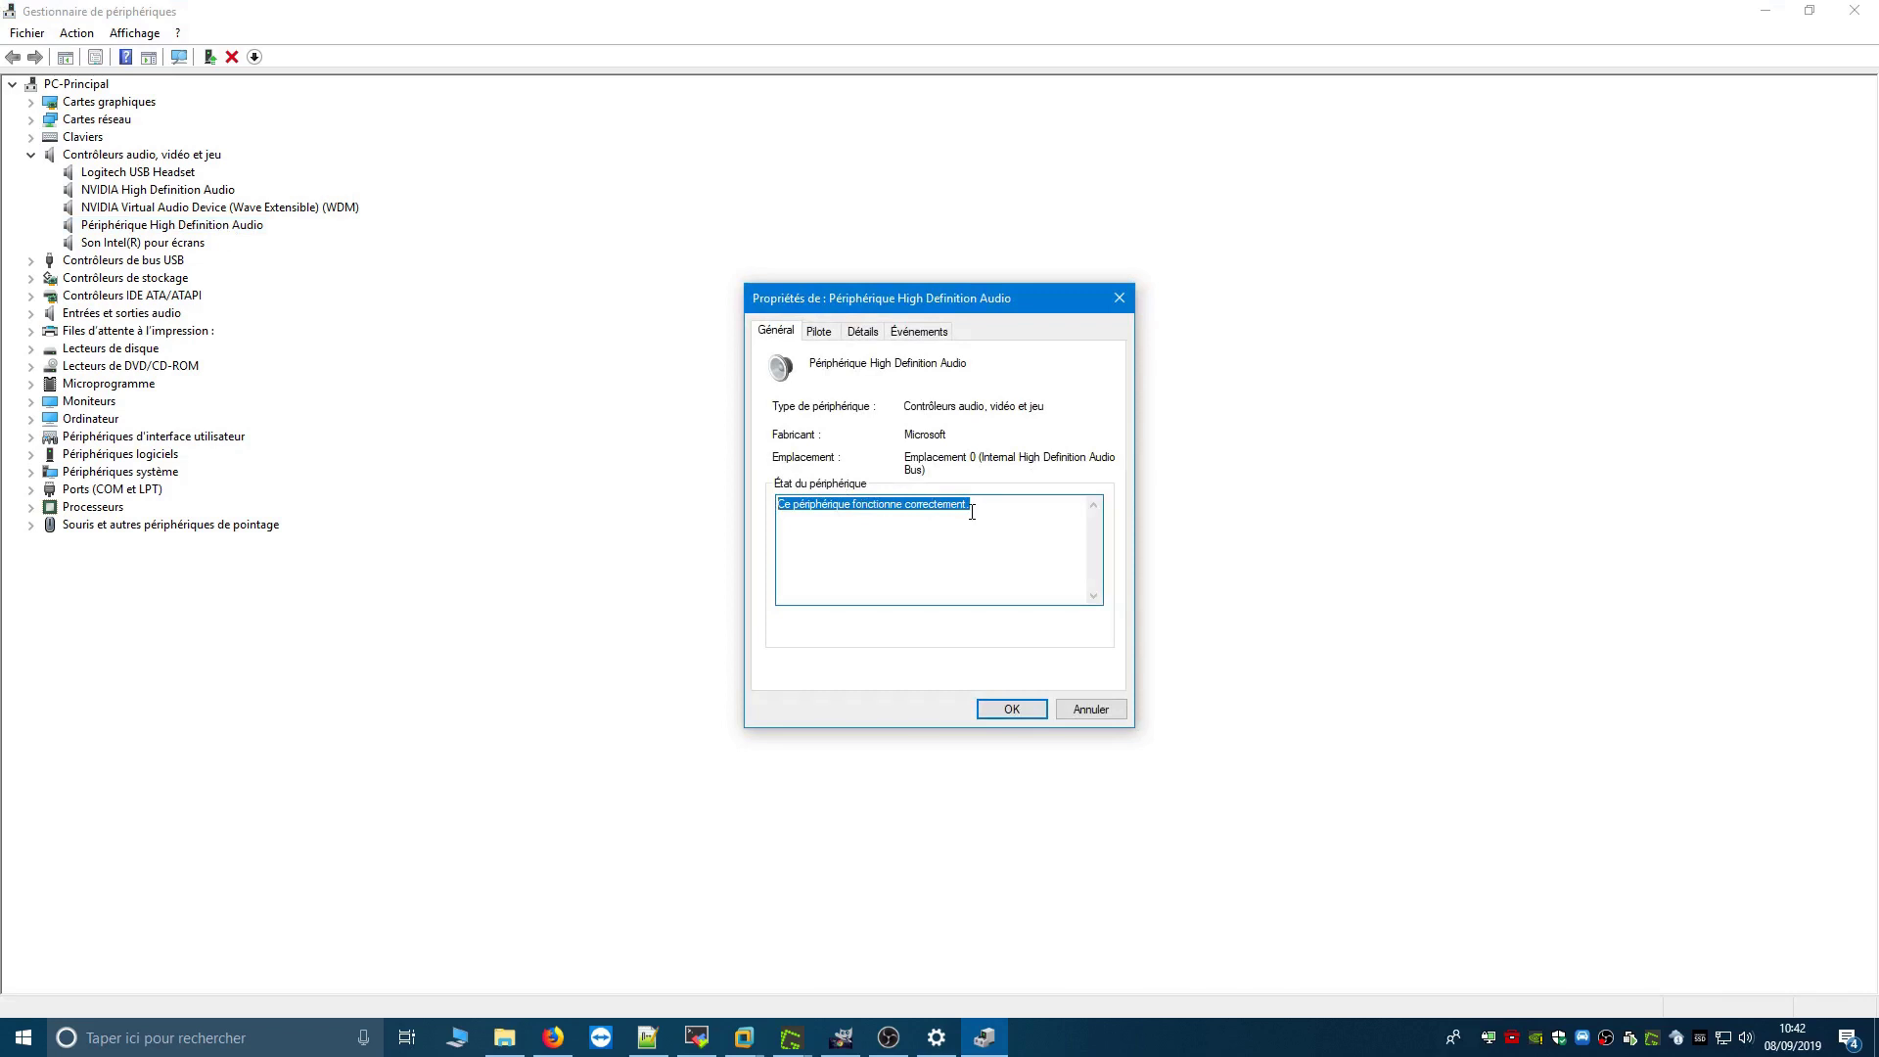
{"action": "left_click", "coordinate": [1091, 710]}
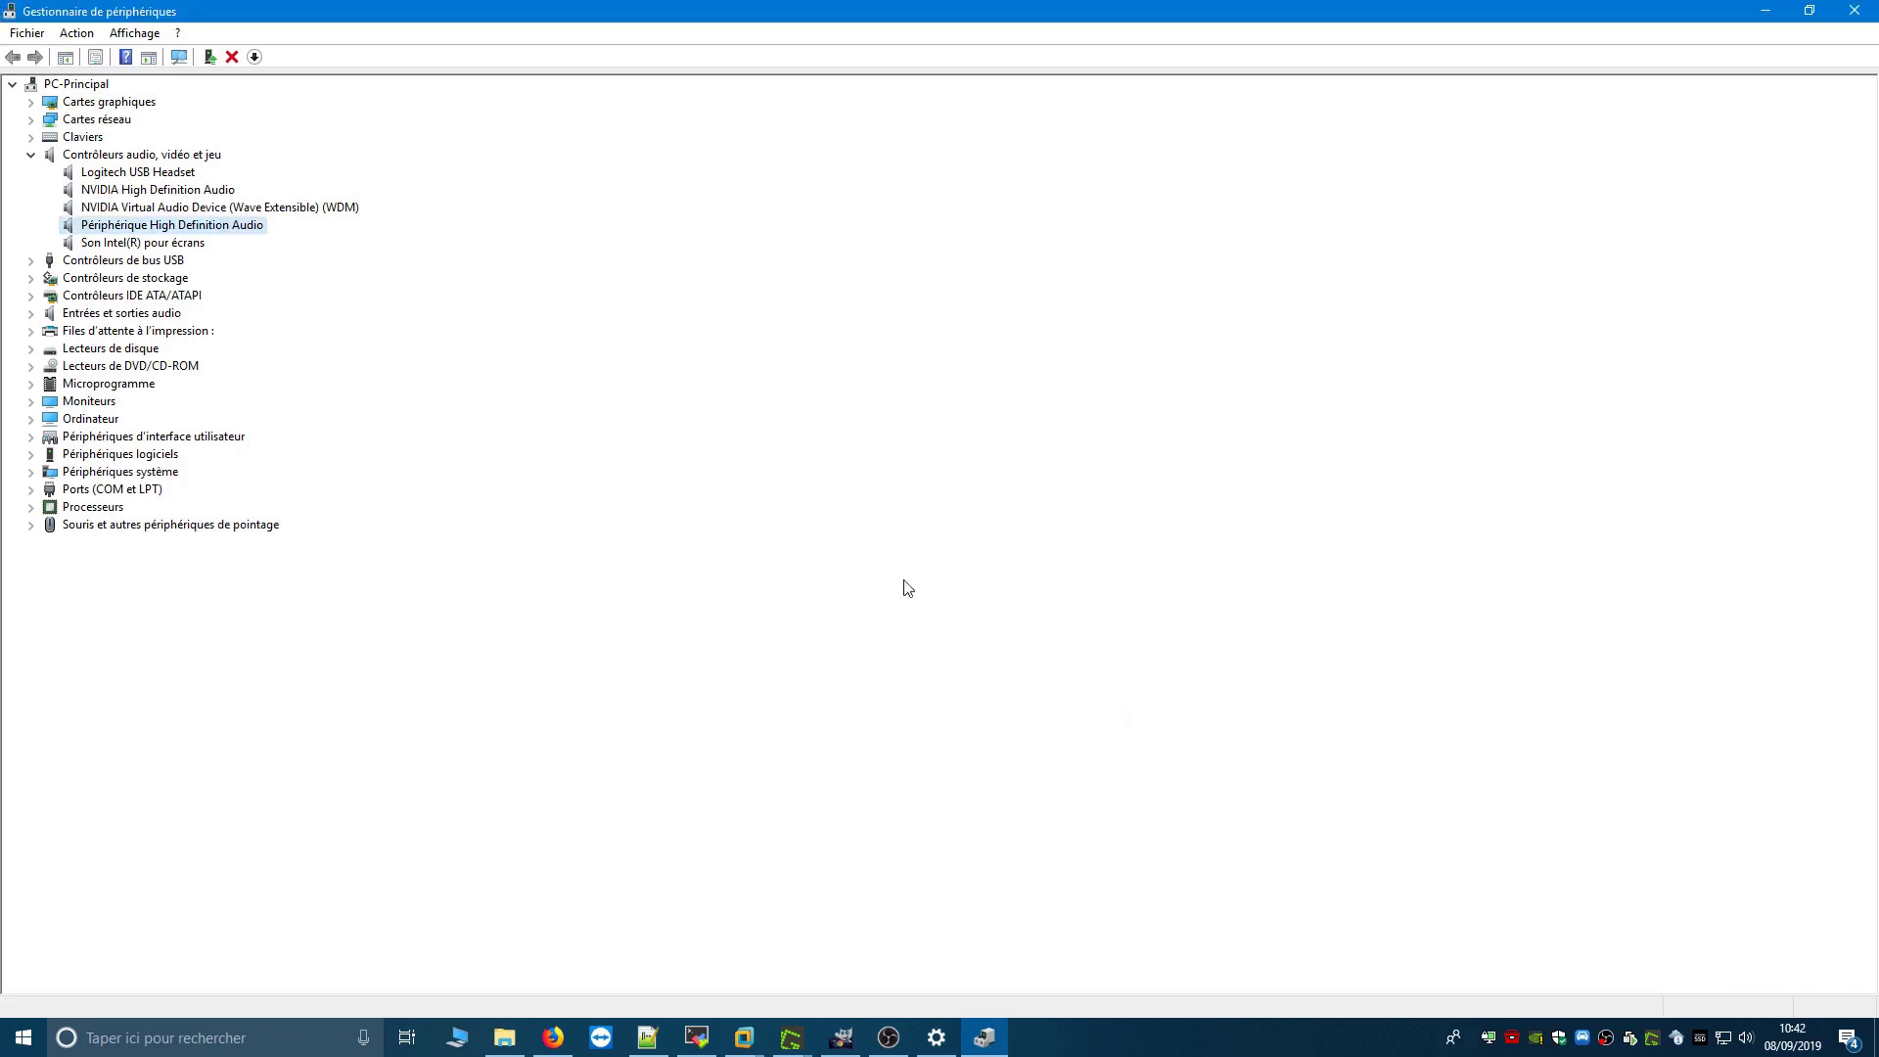
Step: Expand the "Entrées et sorties audio" and "Périphériques système" categories and locate the Contrôleur High Definition Audio entries
{"action": "left_click", "coordinate": [30, 313]}
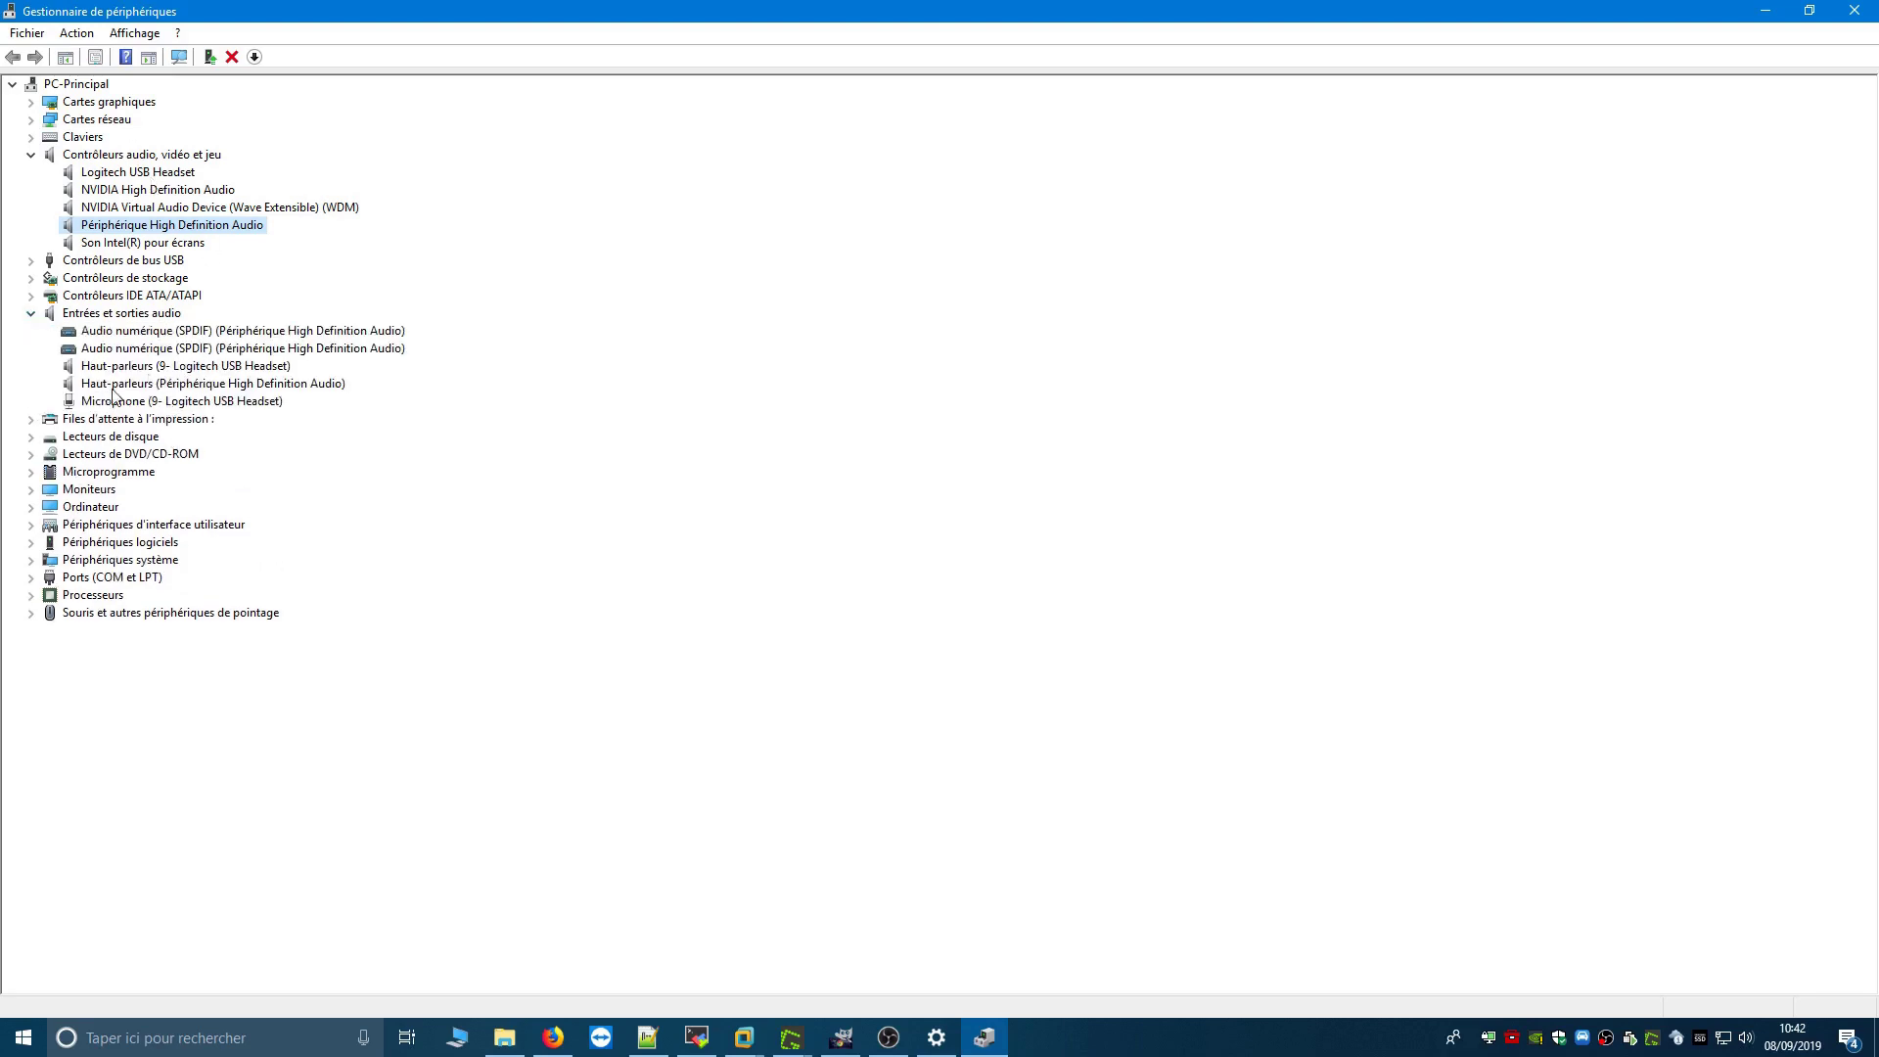
{"action": "left_click", "coordinate": [30, 560]}
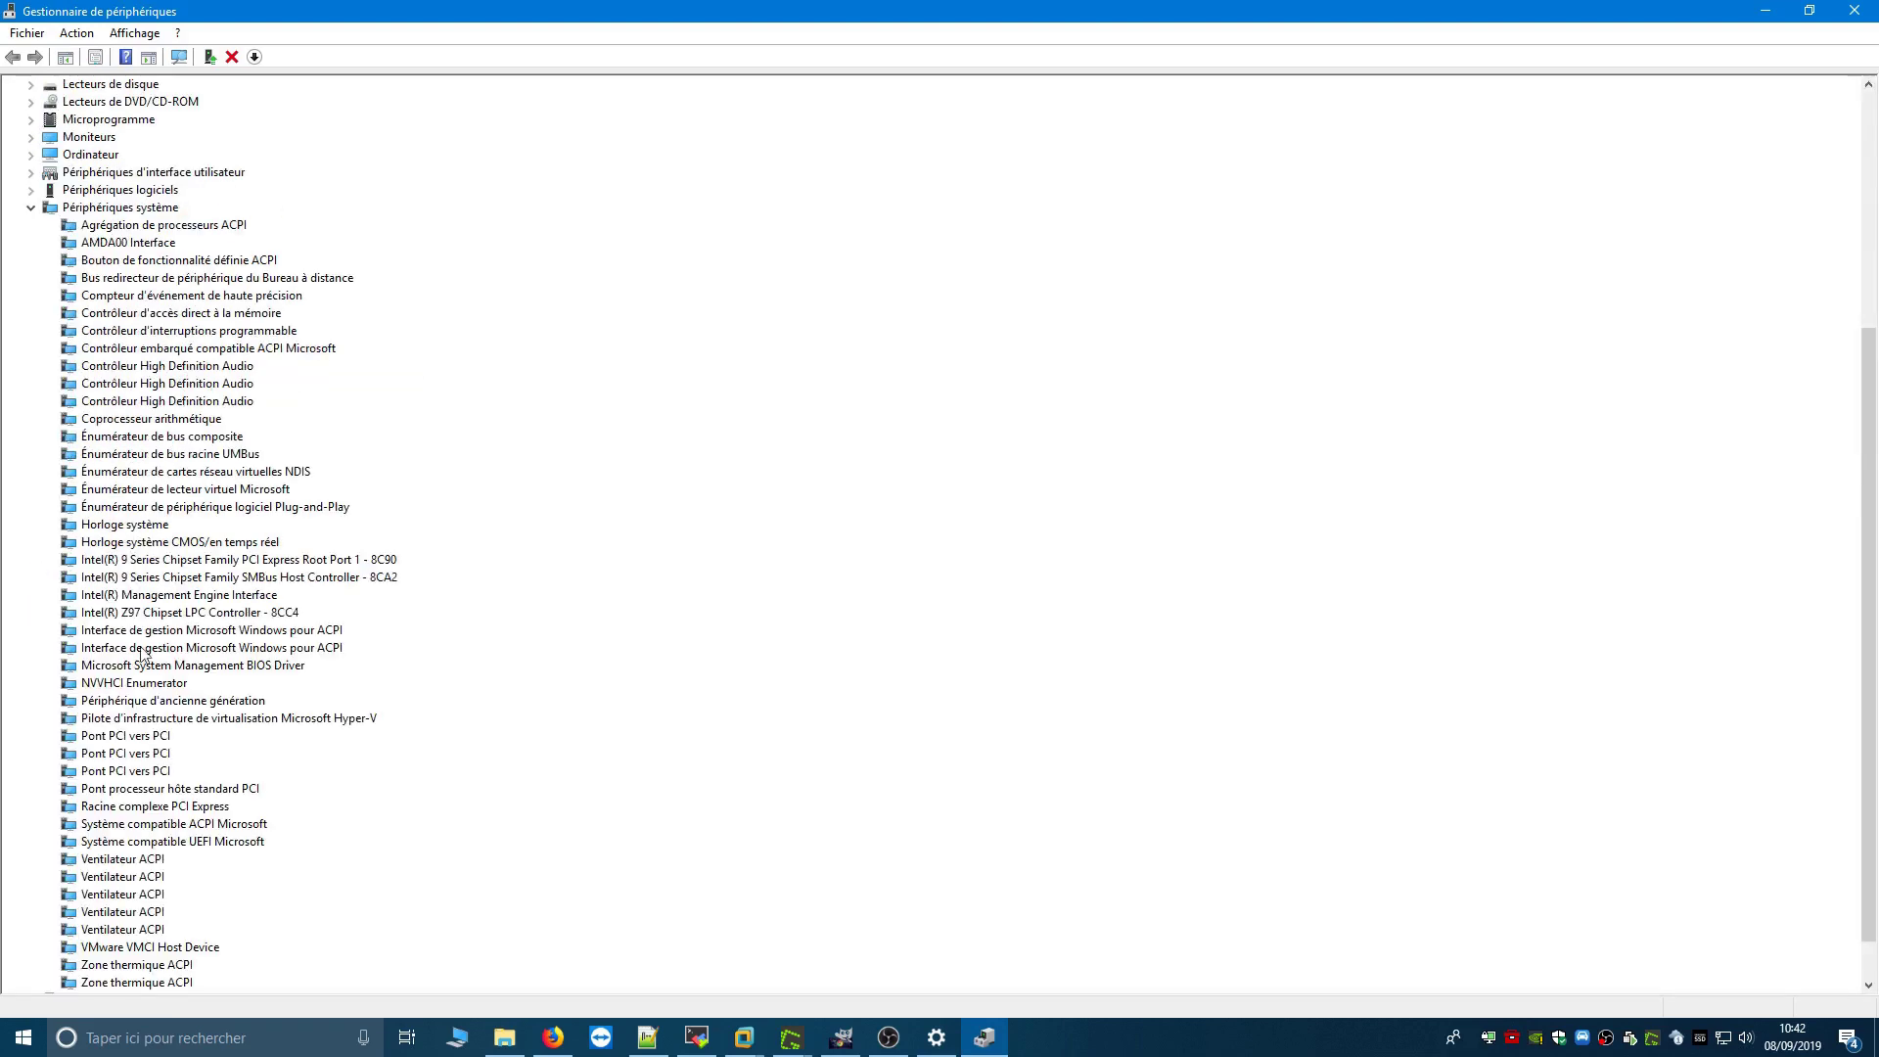
{"action": "left_click", "coordinate": [155, 368]}
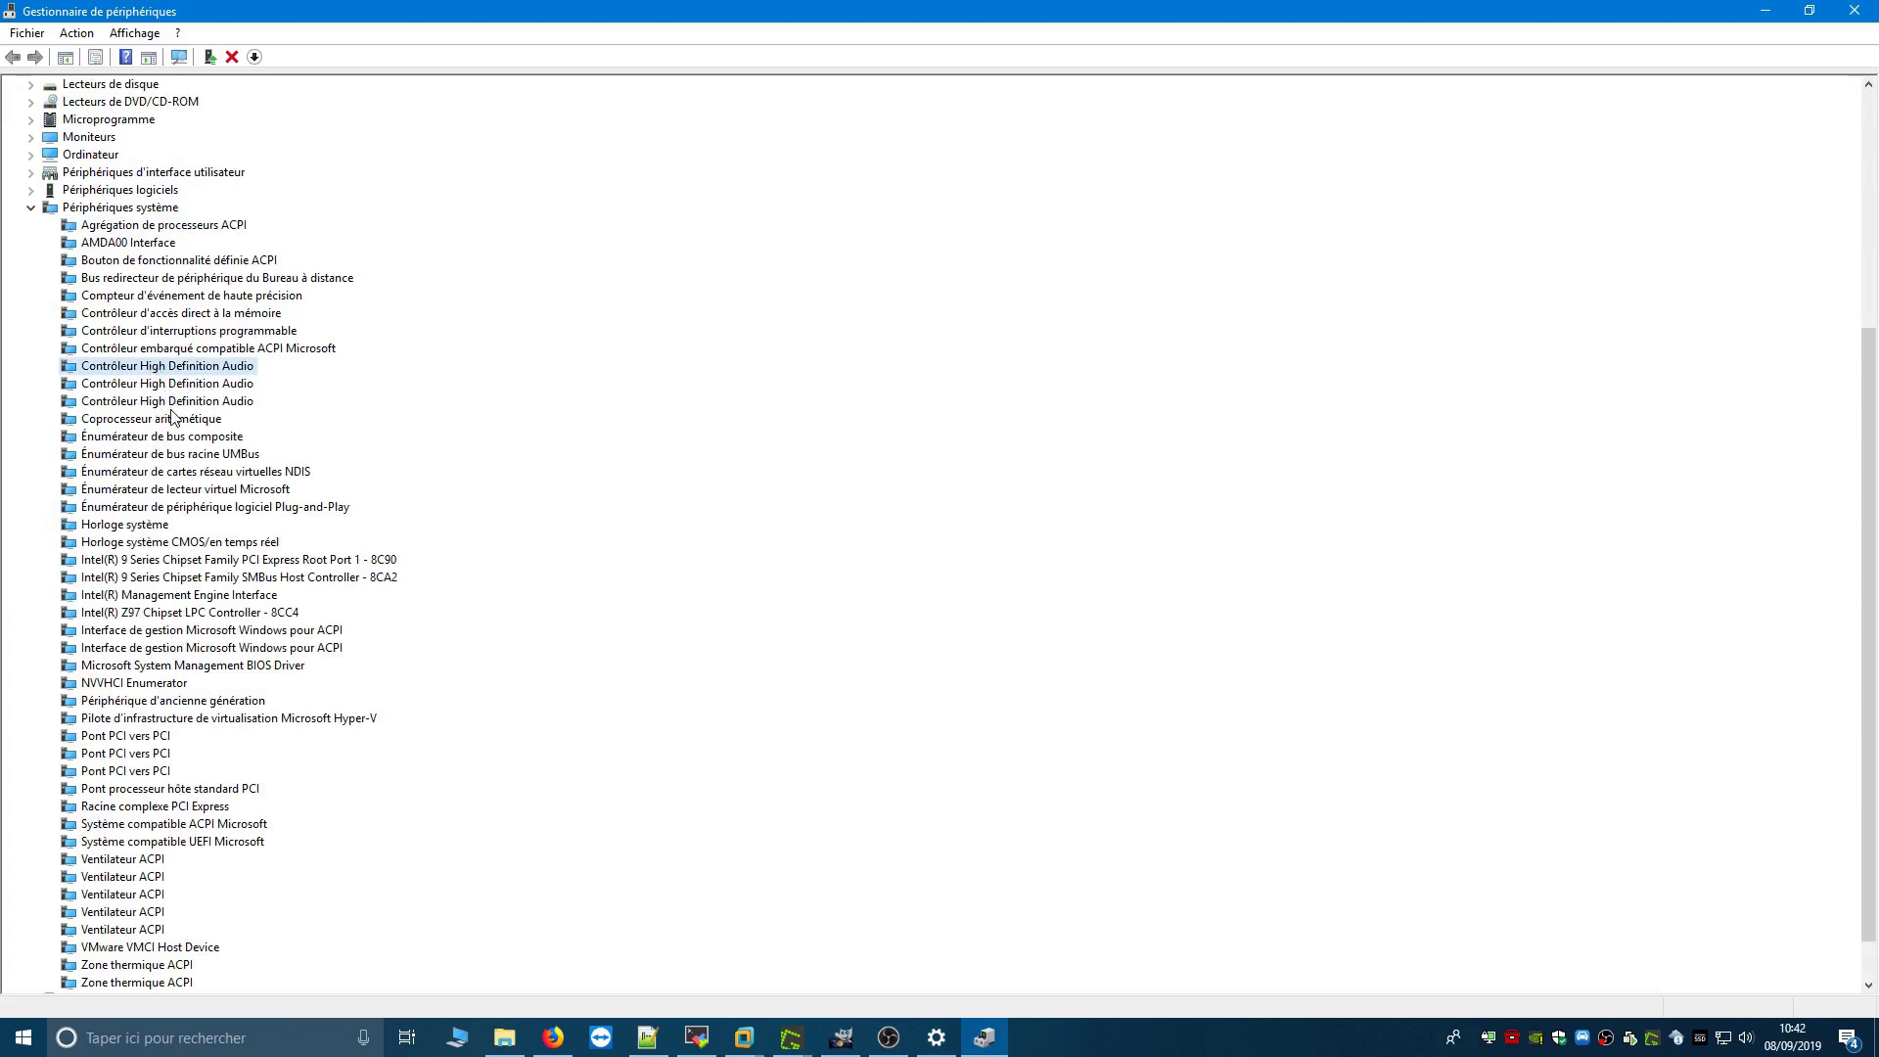
{"action": "scroll", "coordinate": [172, 418], "scroll_direction": "down", "scroll_amount": 1}
{"action": "scroll", "coordinate": [172, 418], "scroll_direction": "up", "scroll_amount": 3}
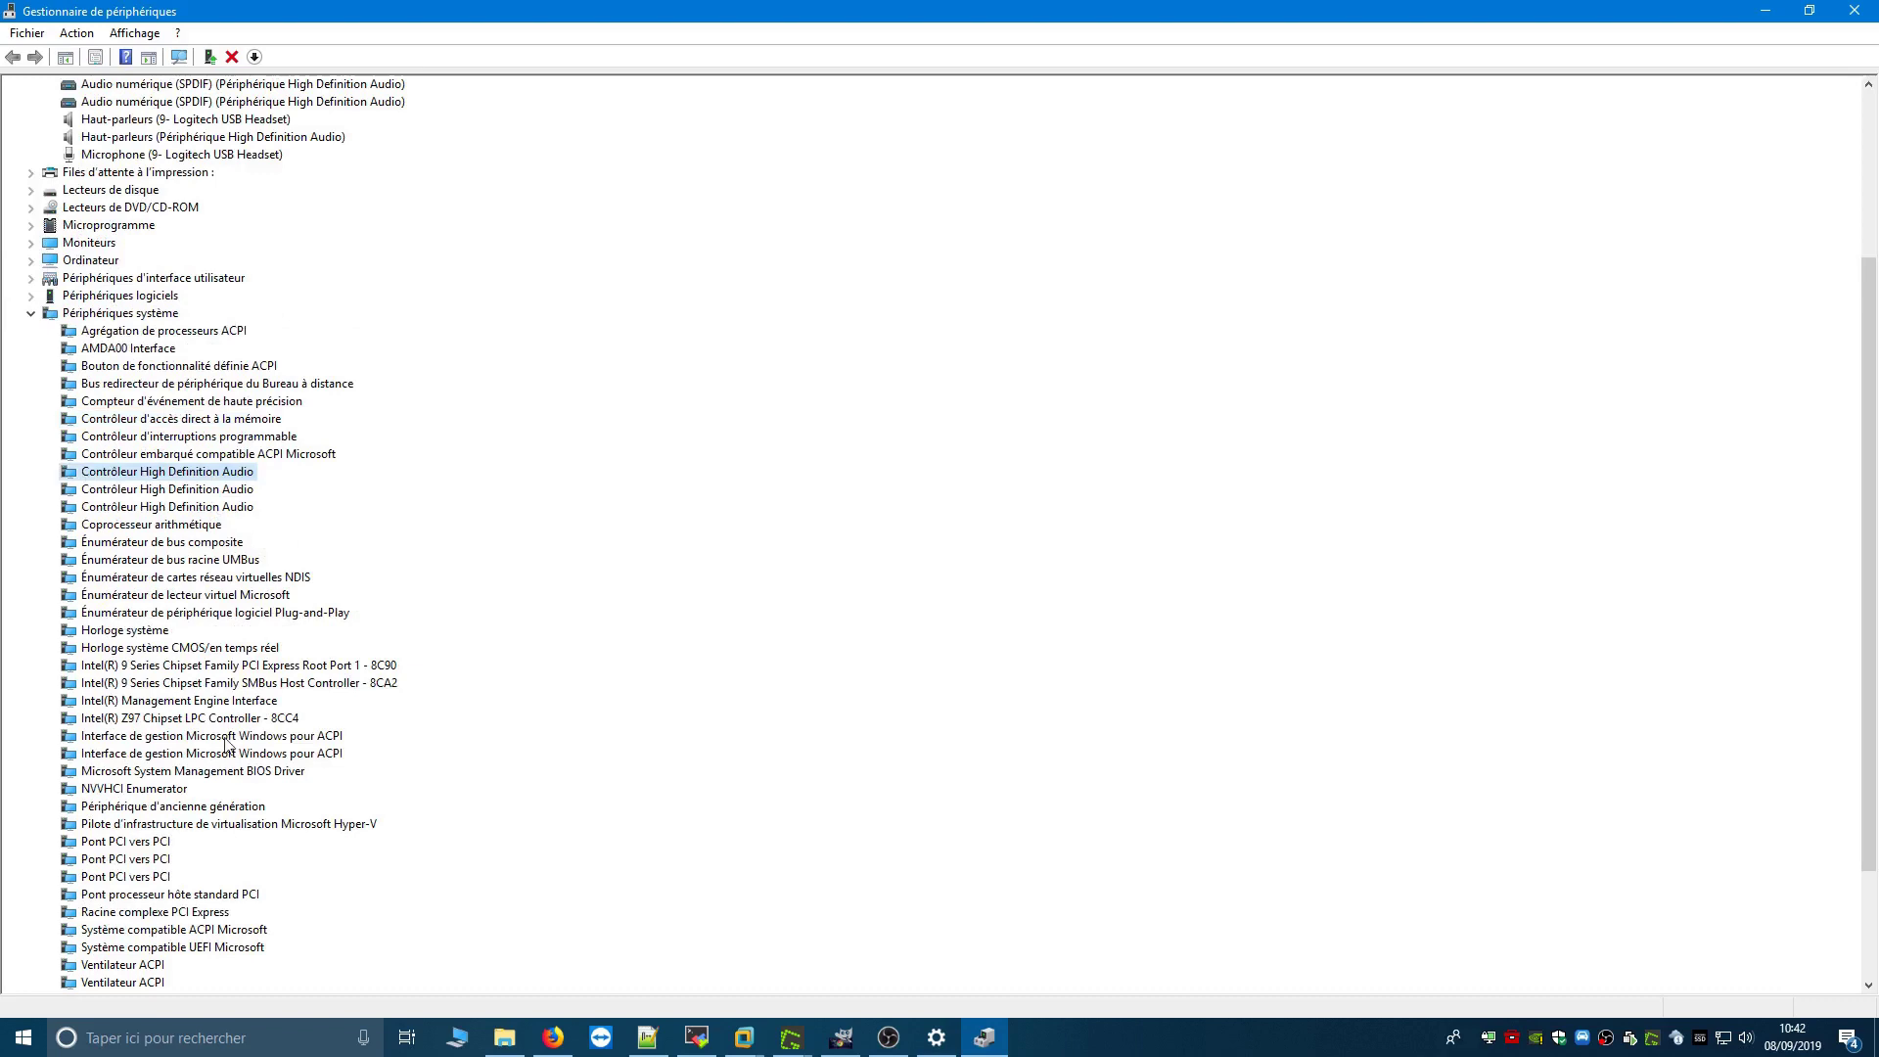
{"action": "scroll", "coordinate": [186, 675], "scroll_direction": "up", "scroll_amount": 5}
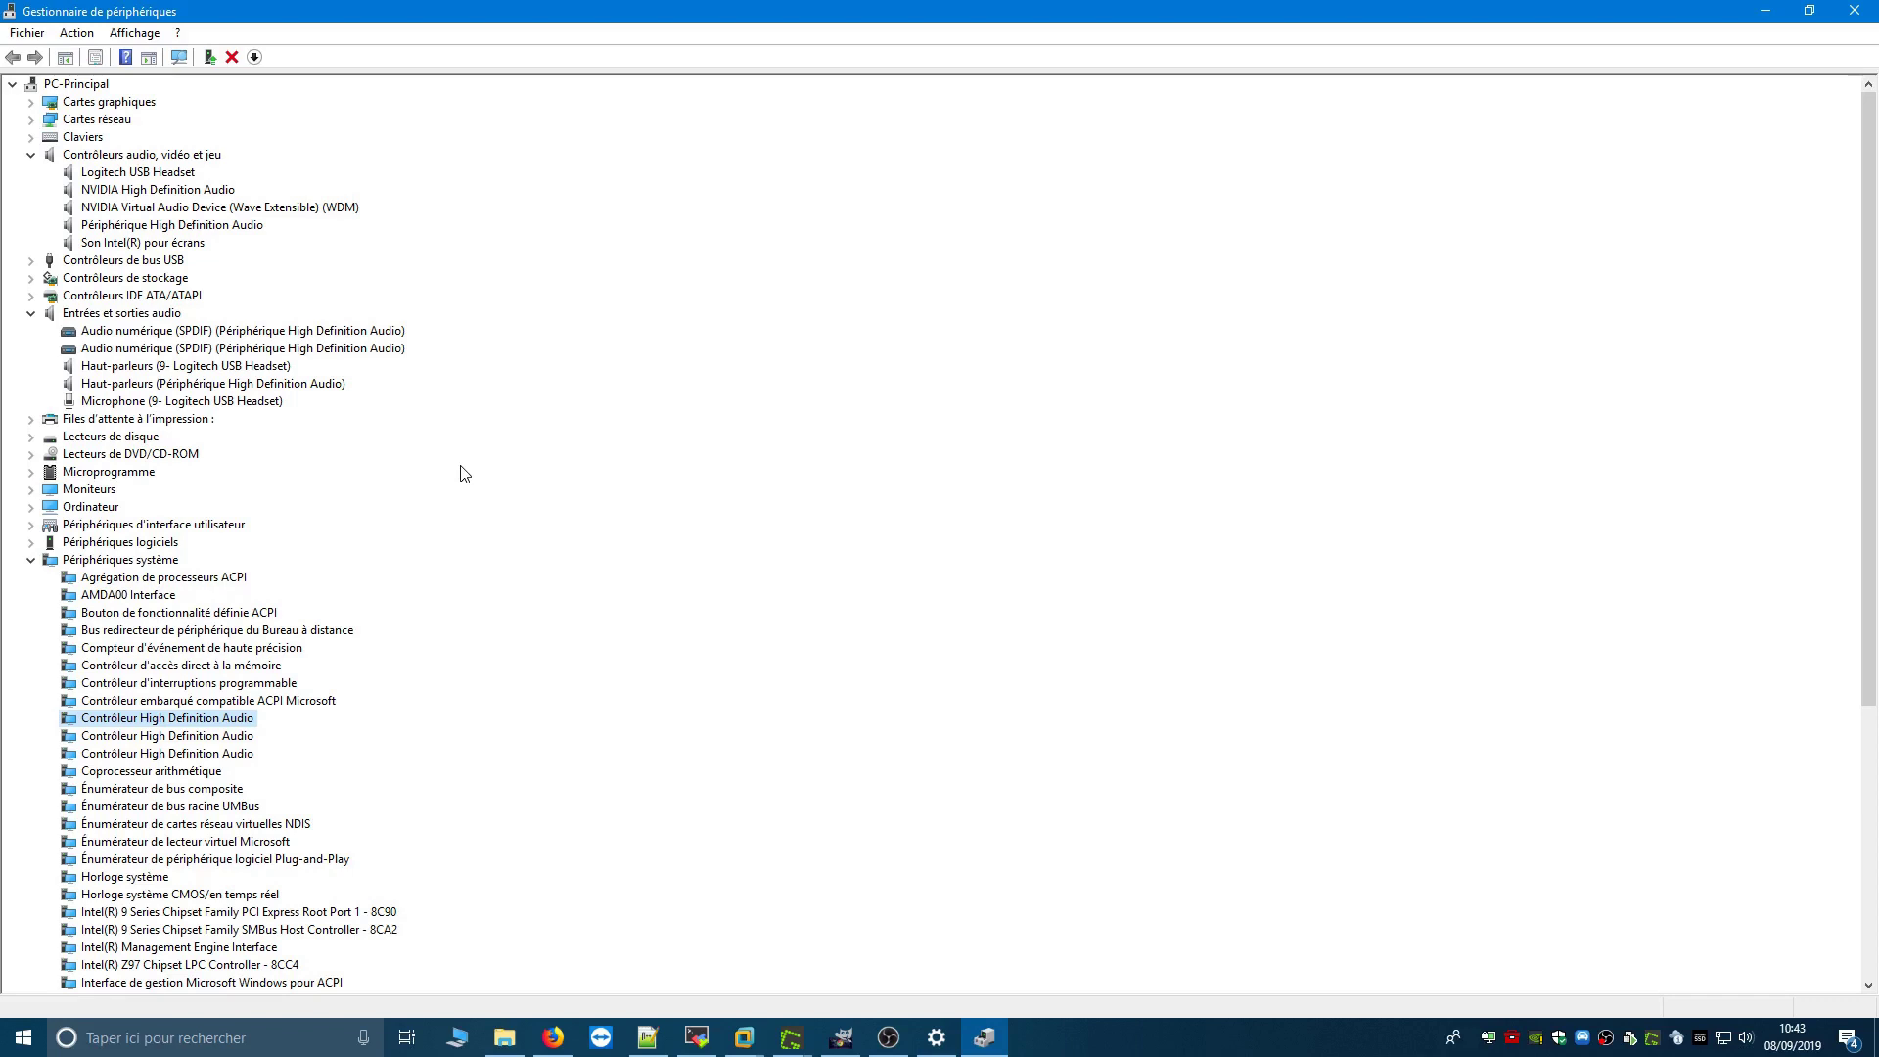
Step: Inspect the driver information and driver actions of Haut-parleurs (9- Logitech USB Headset), and close its properties
{"action": "right_click", "coordinate": [256, 365]}
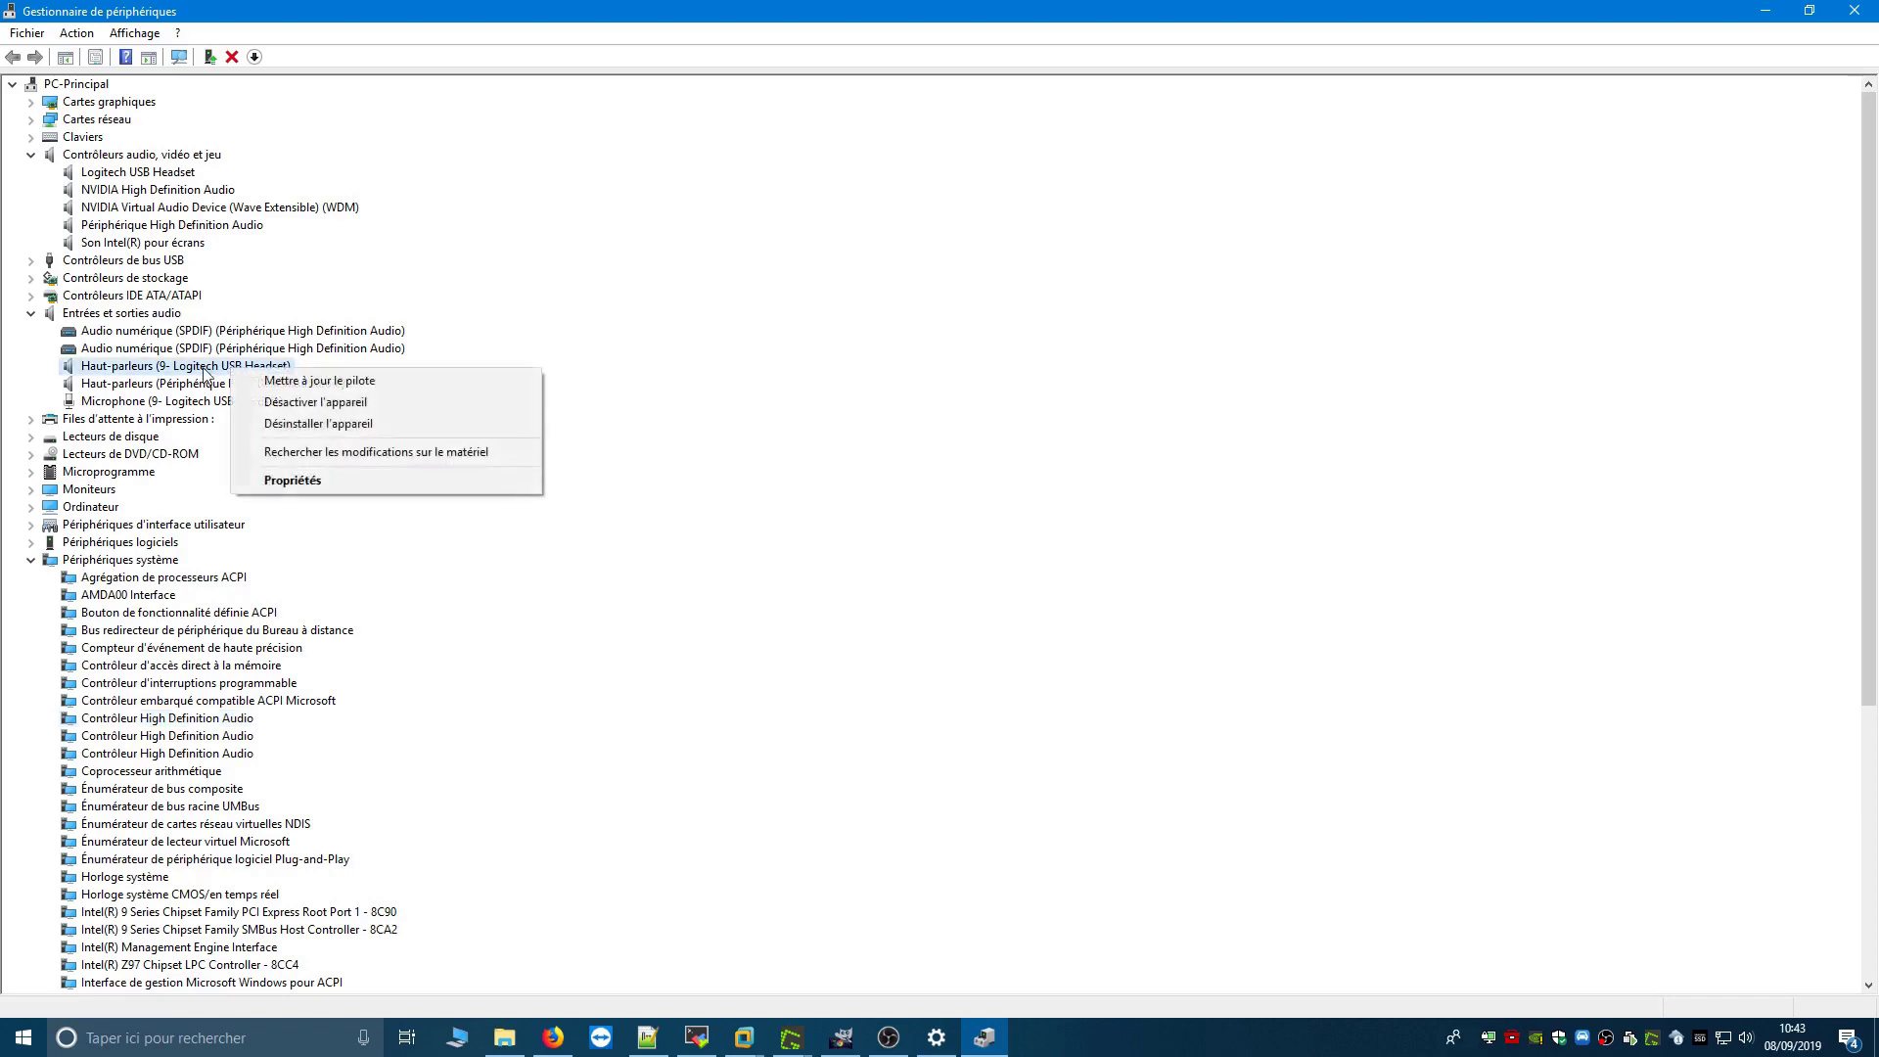
{"action": "left_click", "coordinate": [298, 479]}
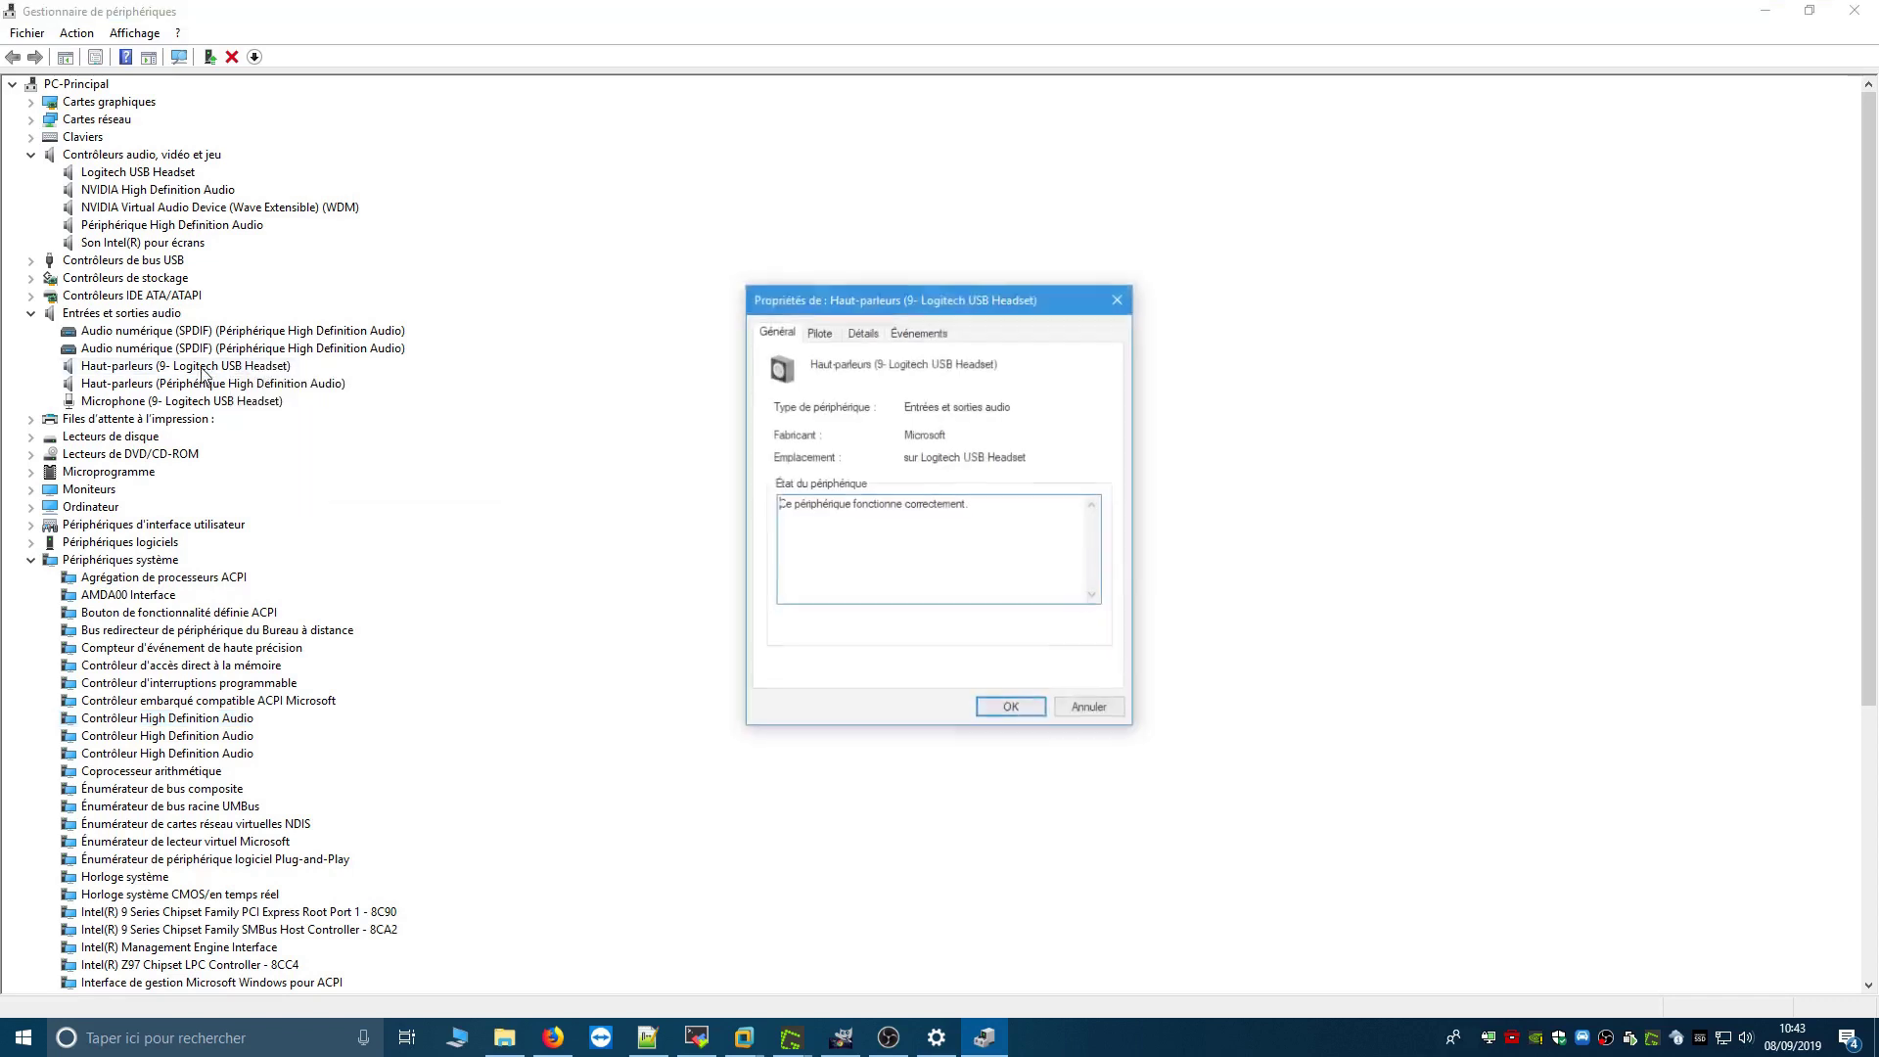
{"action": "left_click", "coordinate": [811, 337]}
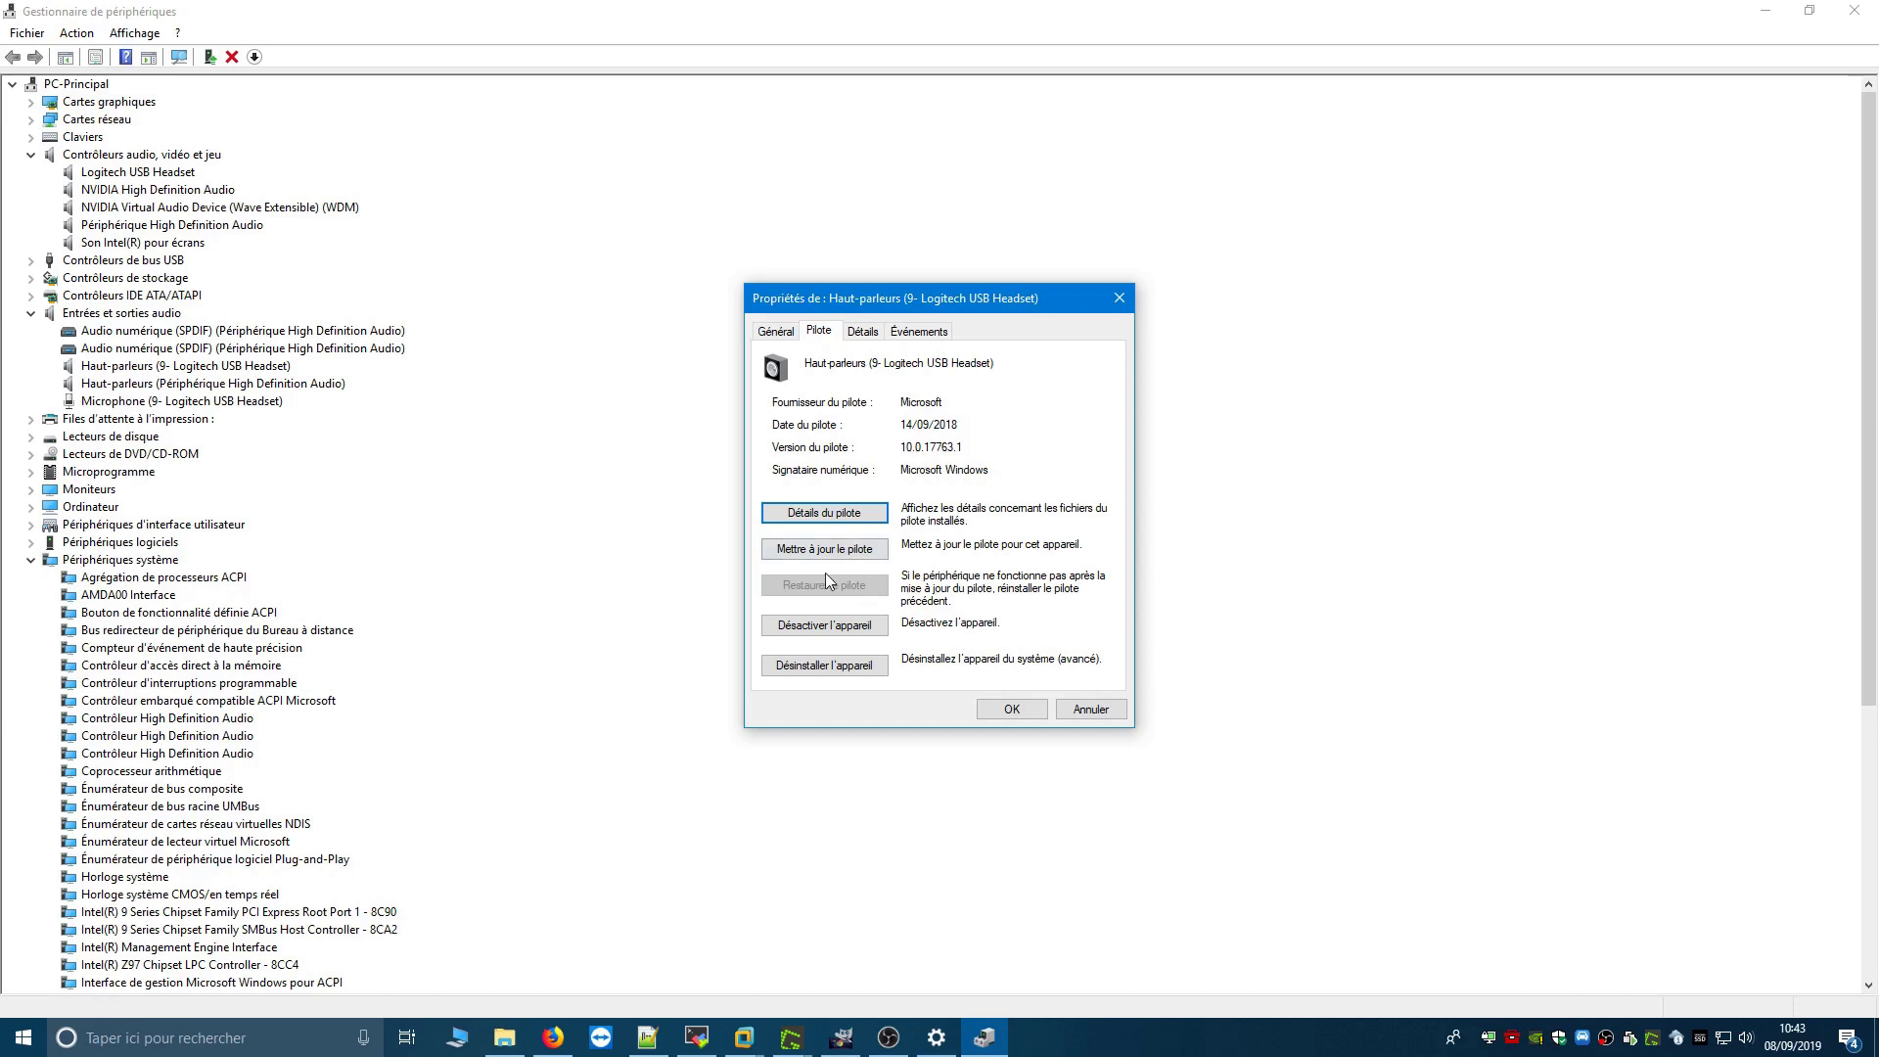
{"action": "key", "text": "Escape"}
Step: Inspect the driver information of the first Contrôleur High Definition Audio under the system devices, and cancel its properties
{"action": "left_click", "coordinate": [232, 720]}
{"action": "double_click", "coordinate": [232, 720]}
{"action": "left_click", "coordinate": [818, 330]}
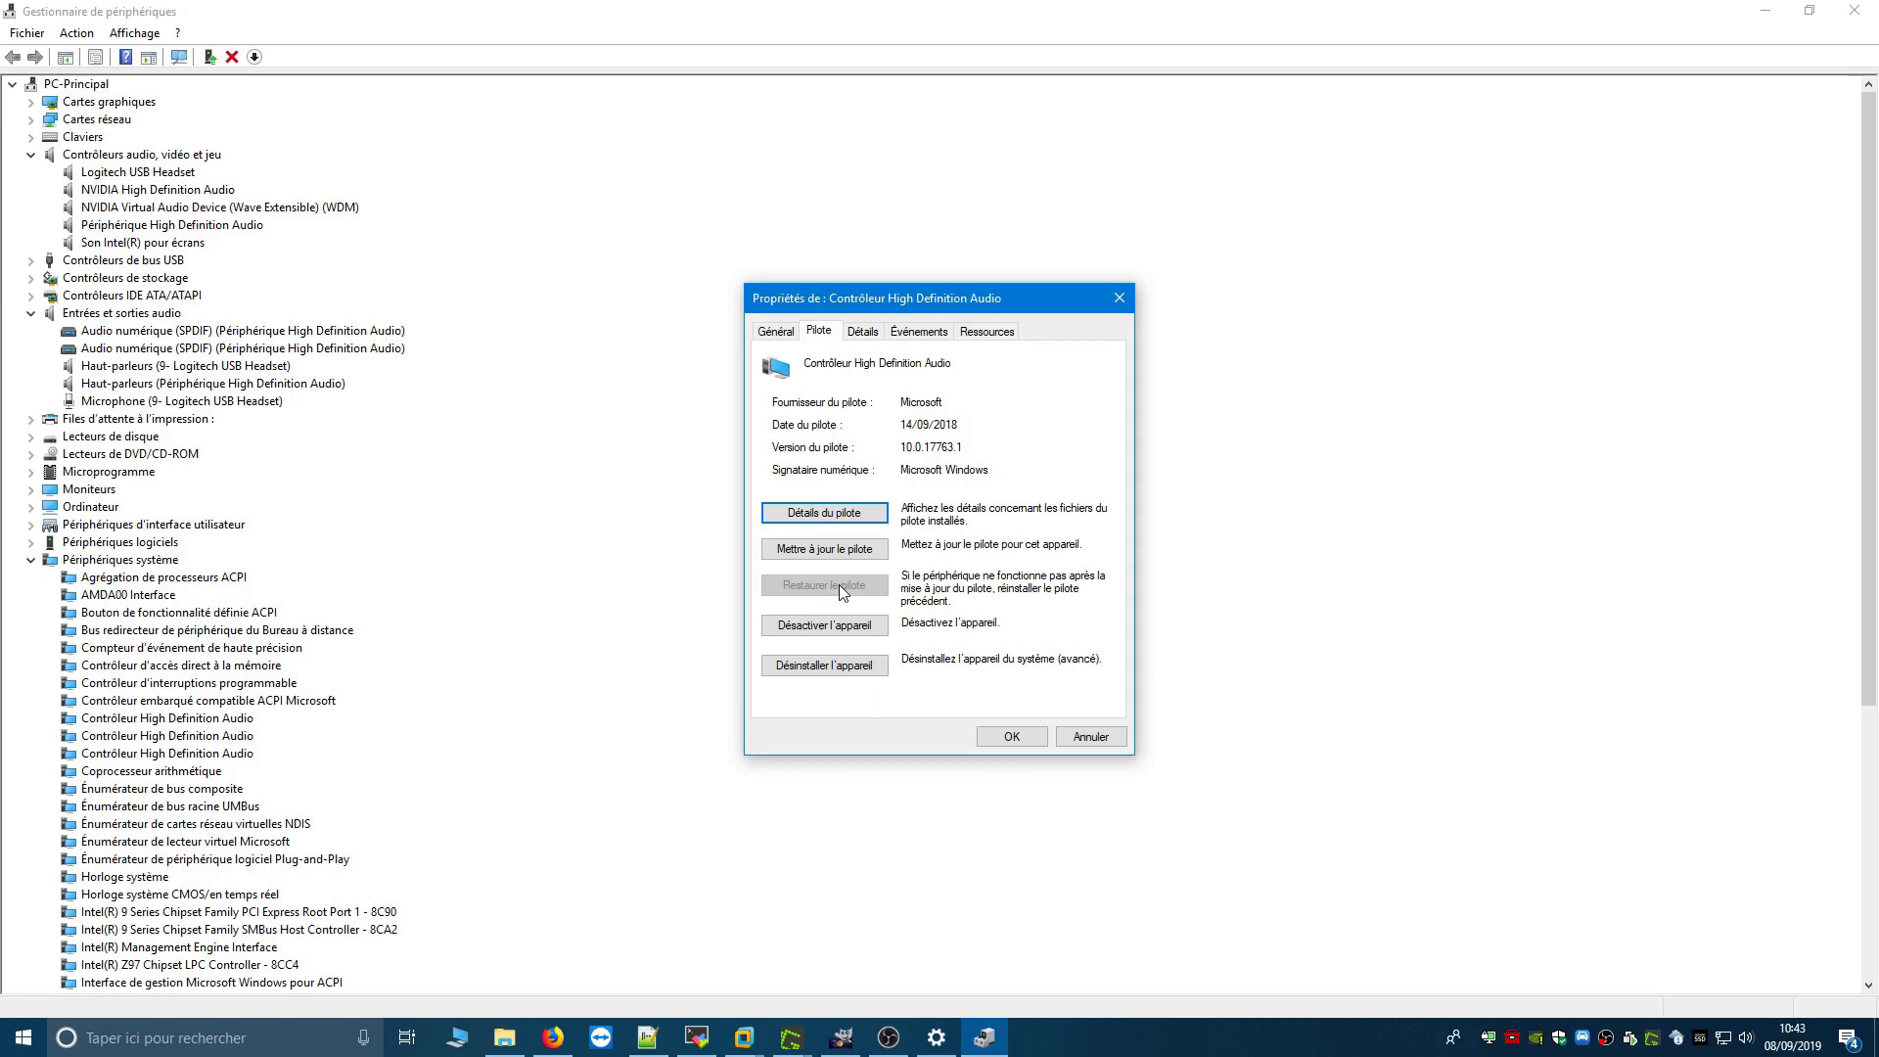
{"action": "left_click", "coordinate": [1088, 736]}
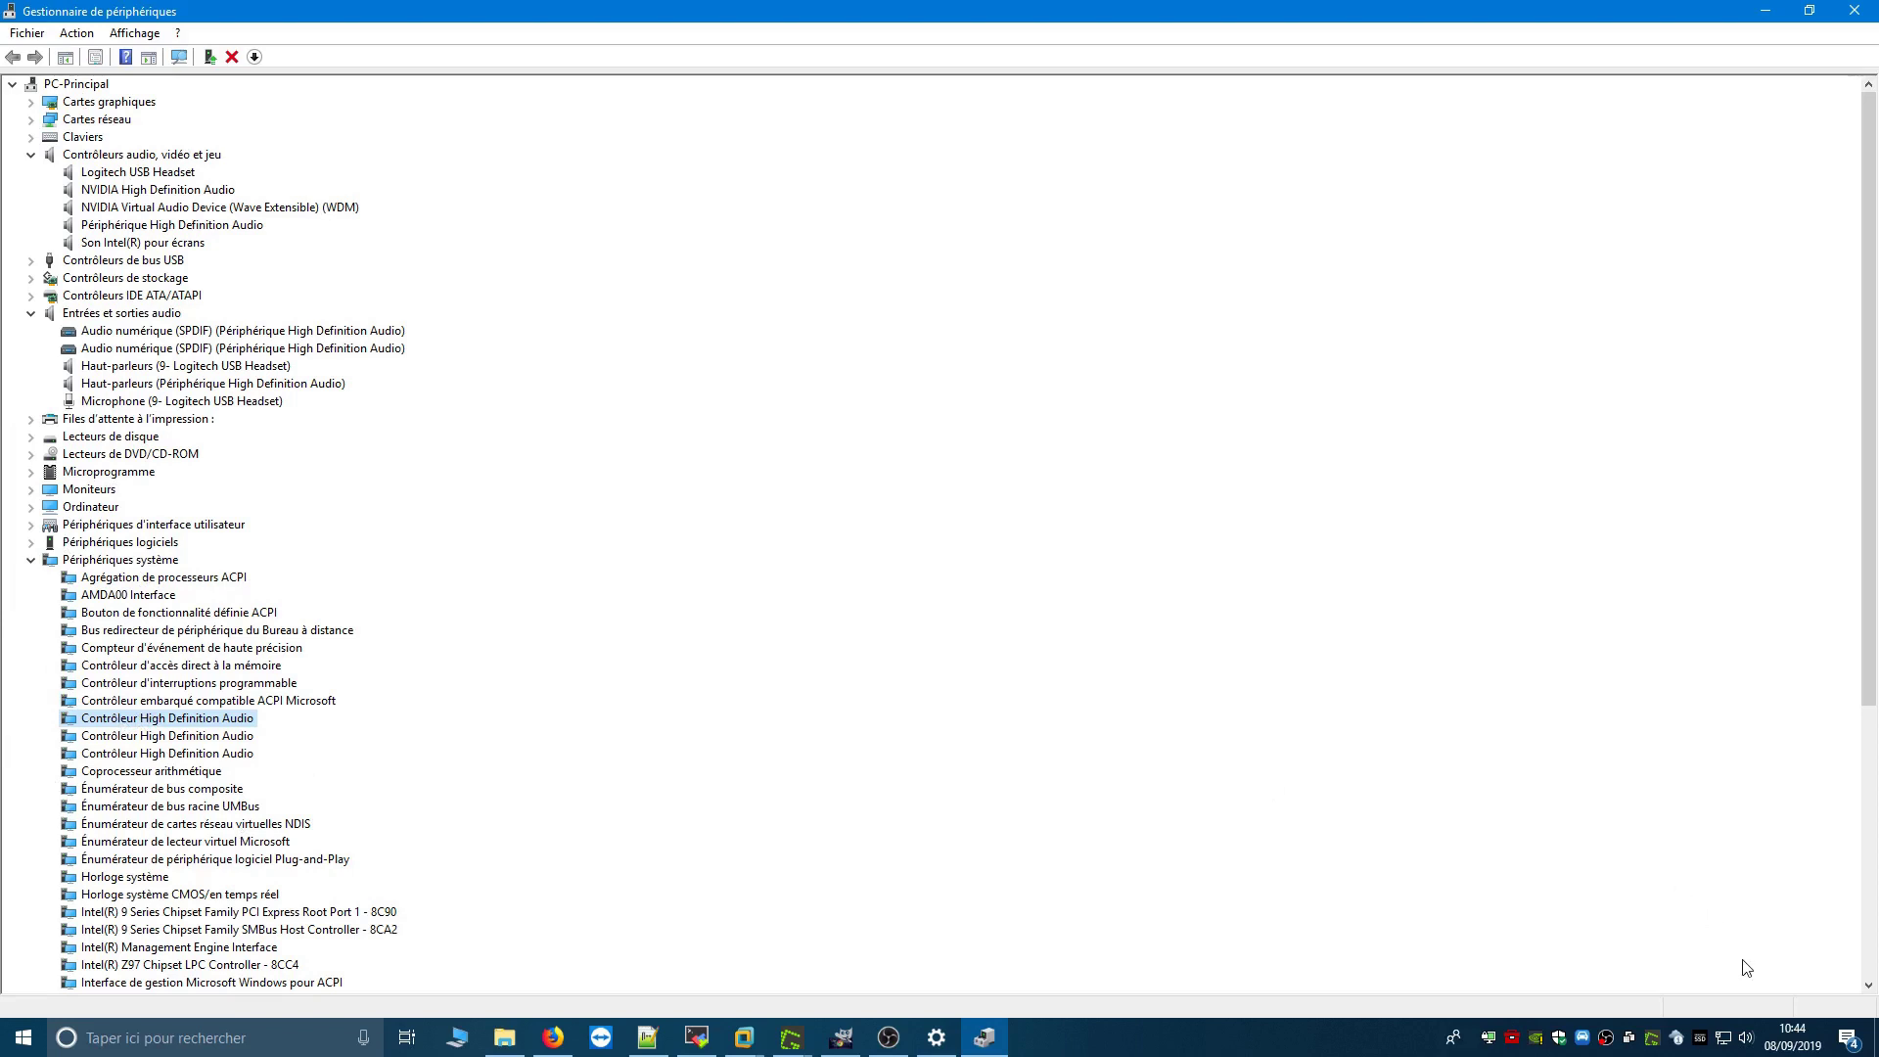
Step: Open the Windows sound settings and review the available output devices without changing the selection
{"action": "right_click", "coordinate": [1751, 1045]}
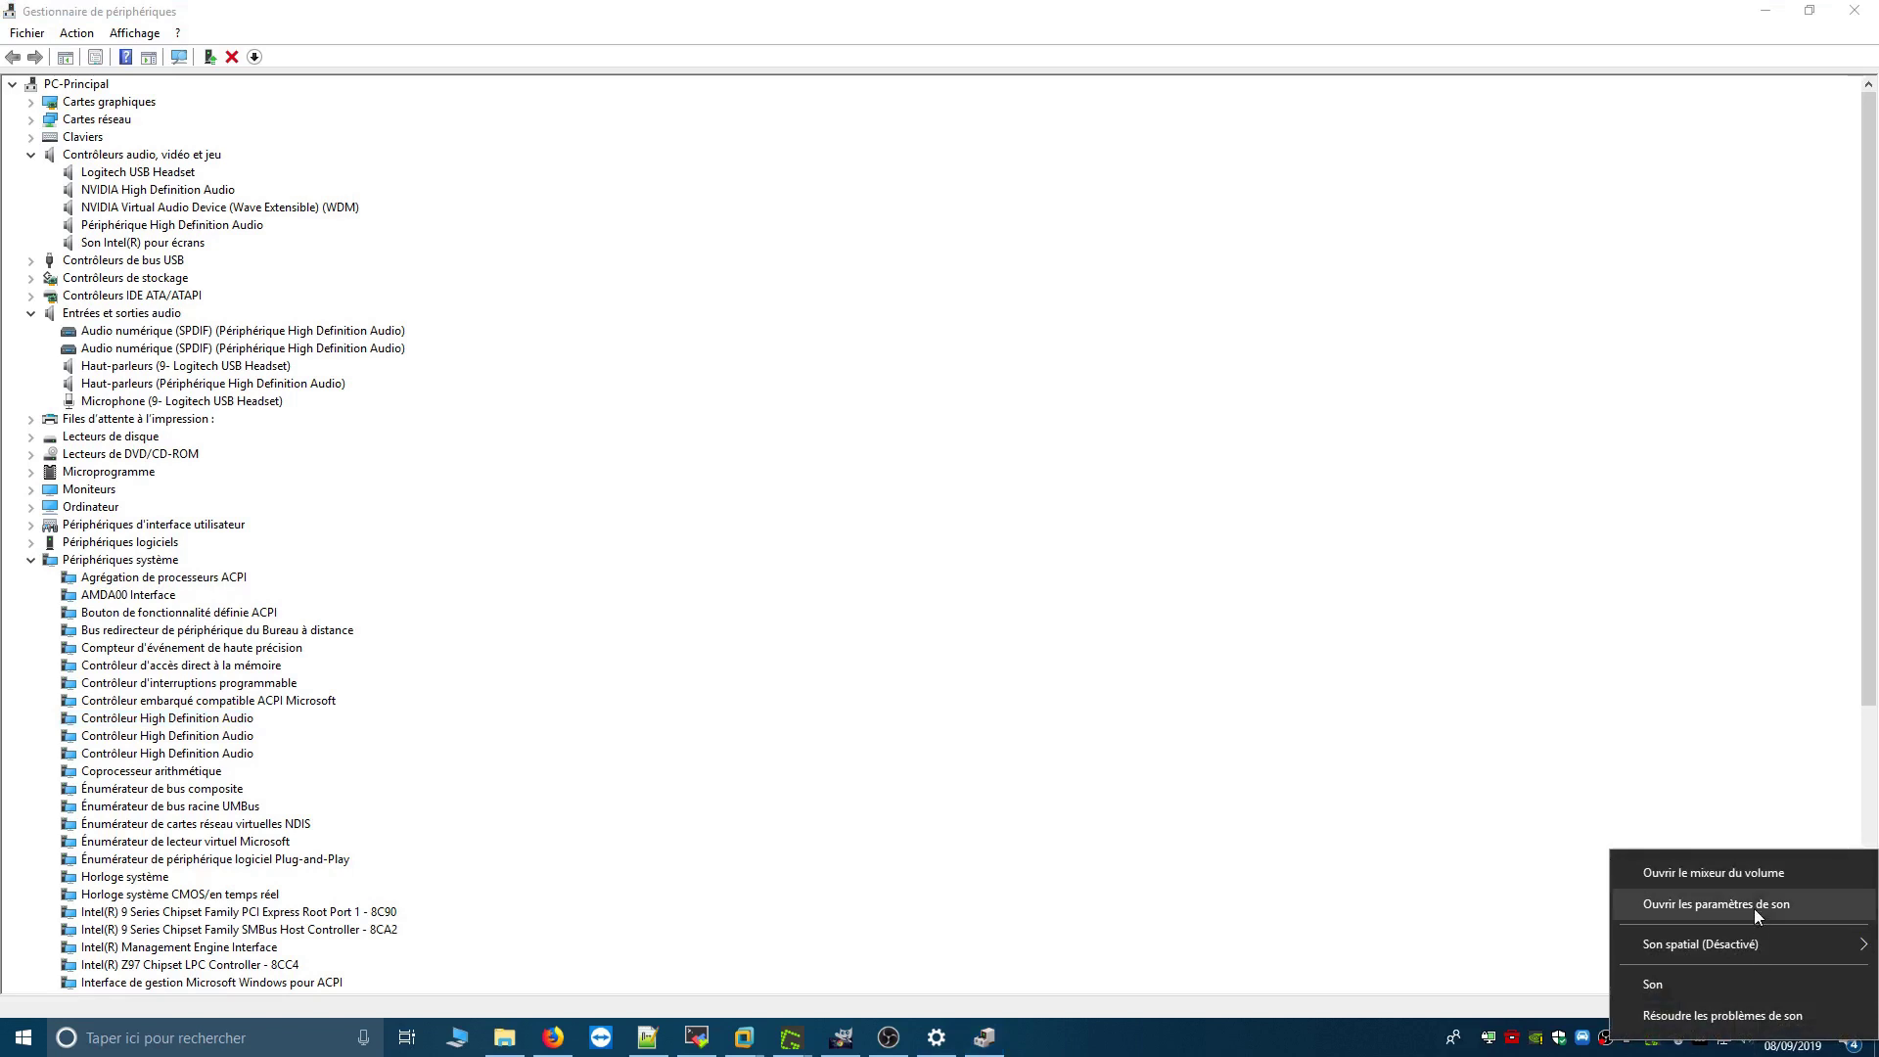
{"action": "left_click", "coordinate": [1753, 908]}
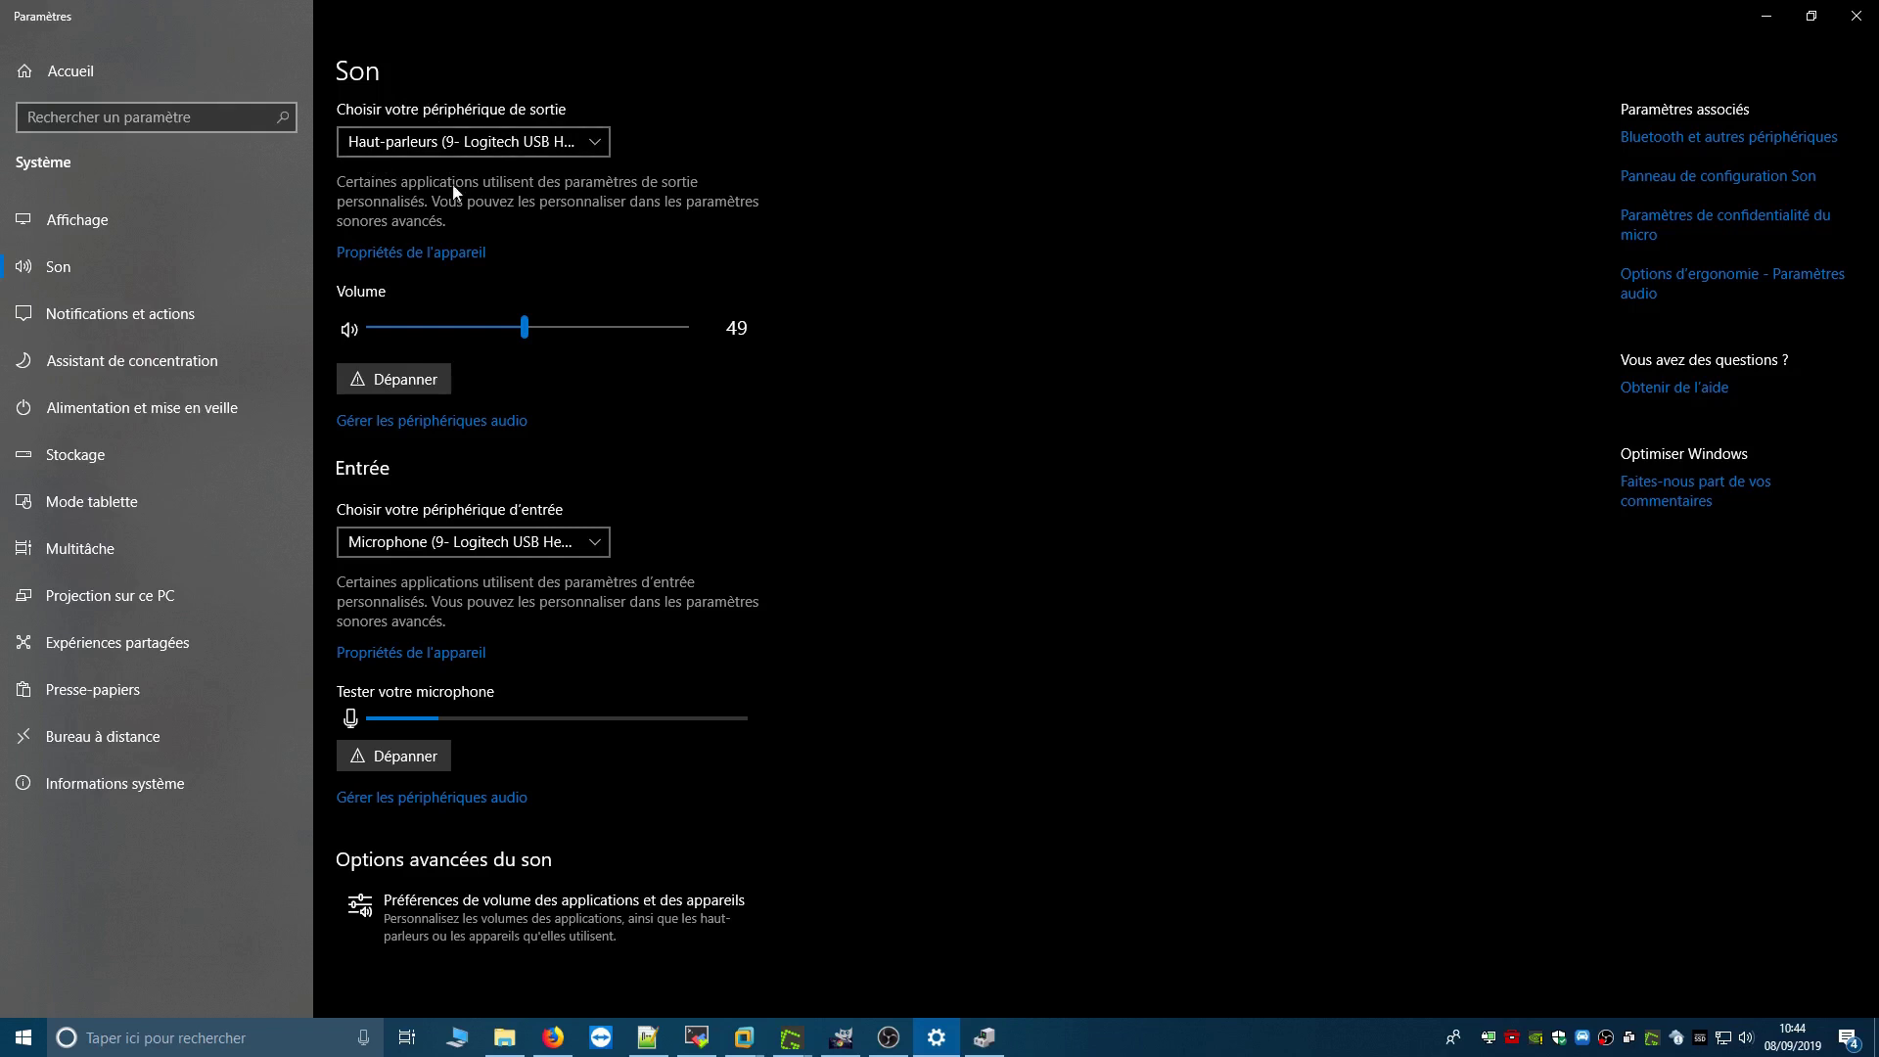
{"action": "left_click", "coordinate": [428, 144]}
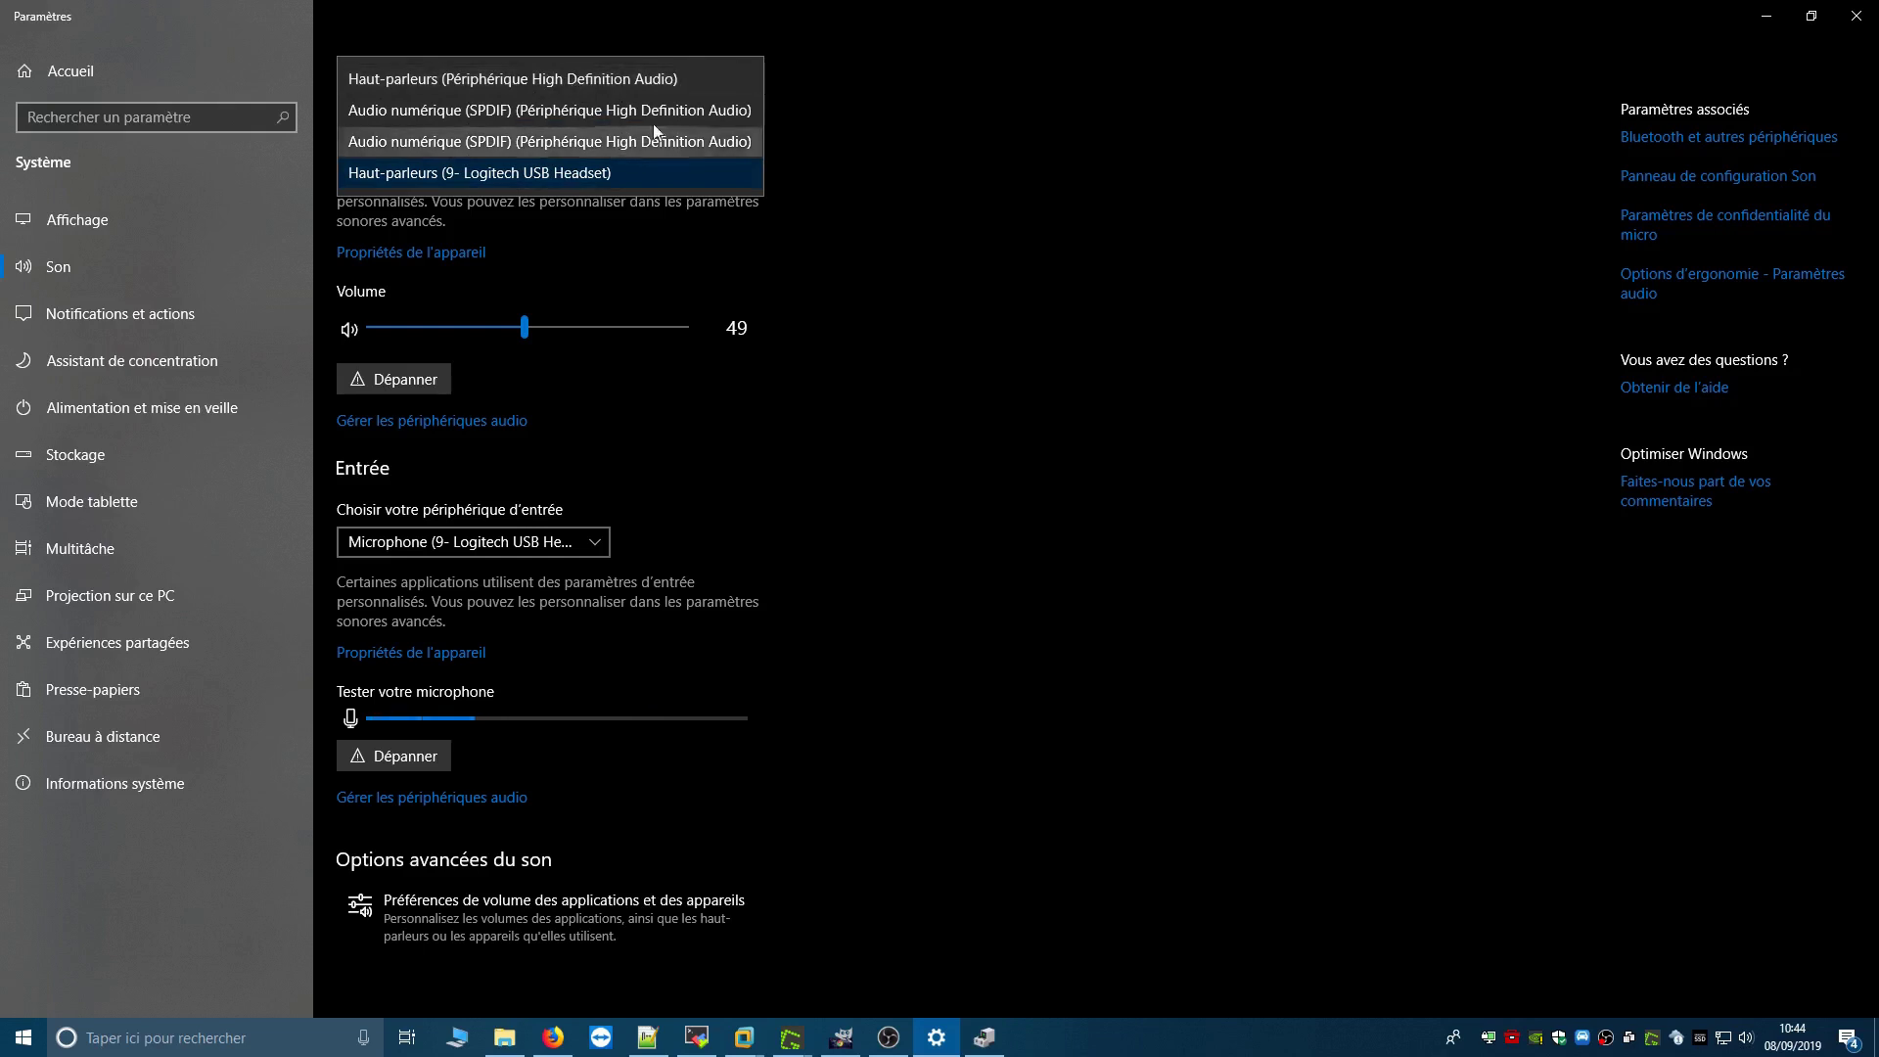
{"action": "left_click", "coordinate": [908, 96]}
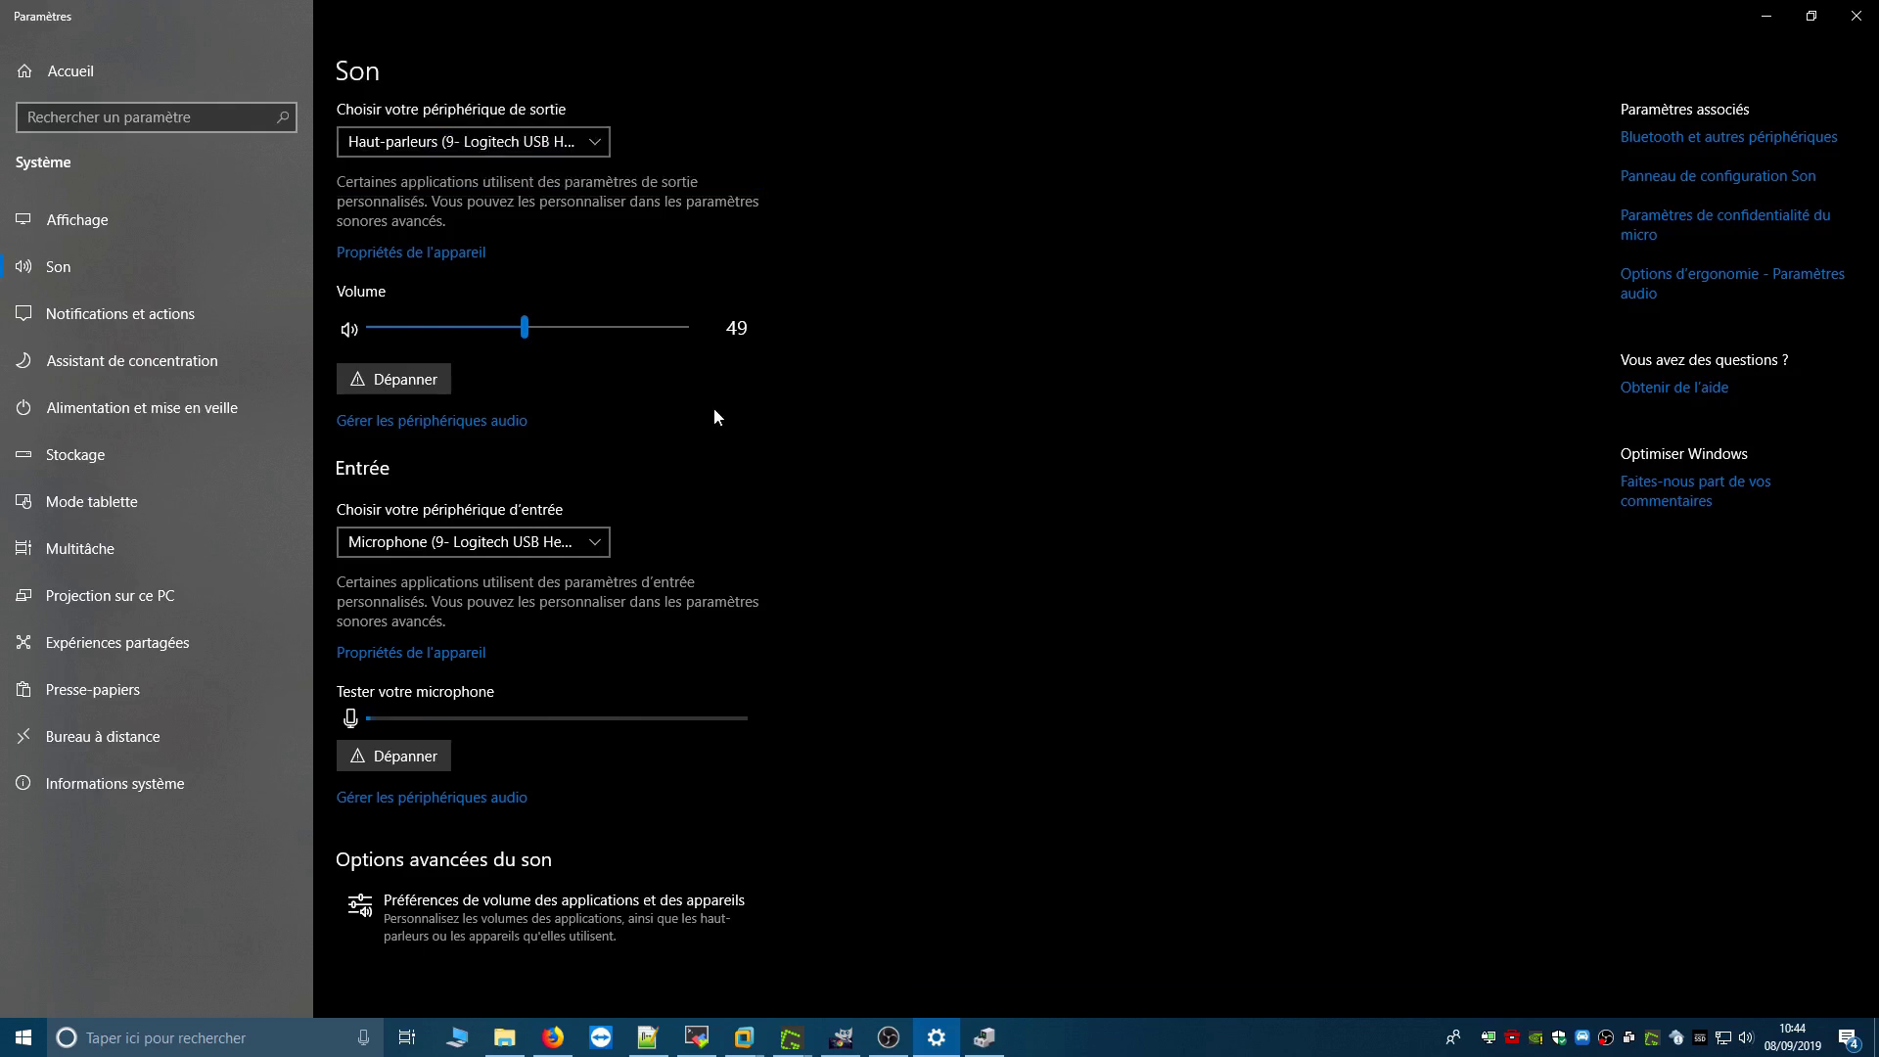
Step: View the test and disable options of Haut-parleurs (Périphérique High Definition Audio) in the audio device management, and return to the sound settings
{"action": "left_click", "coordinate": [435, 423]}
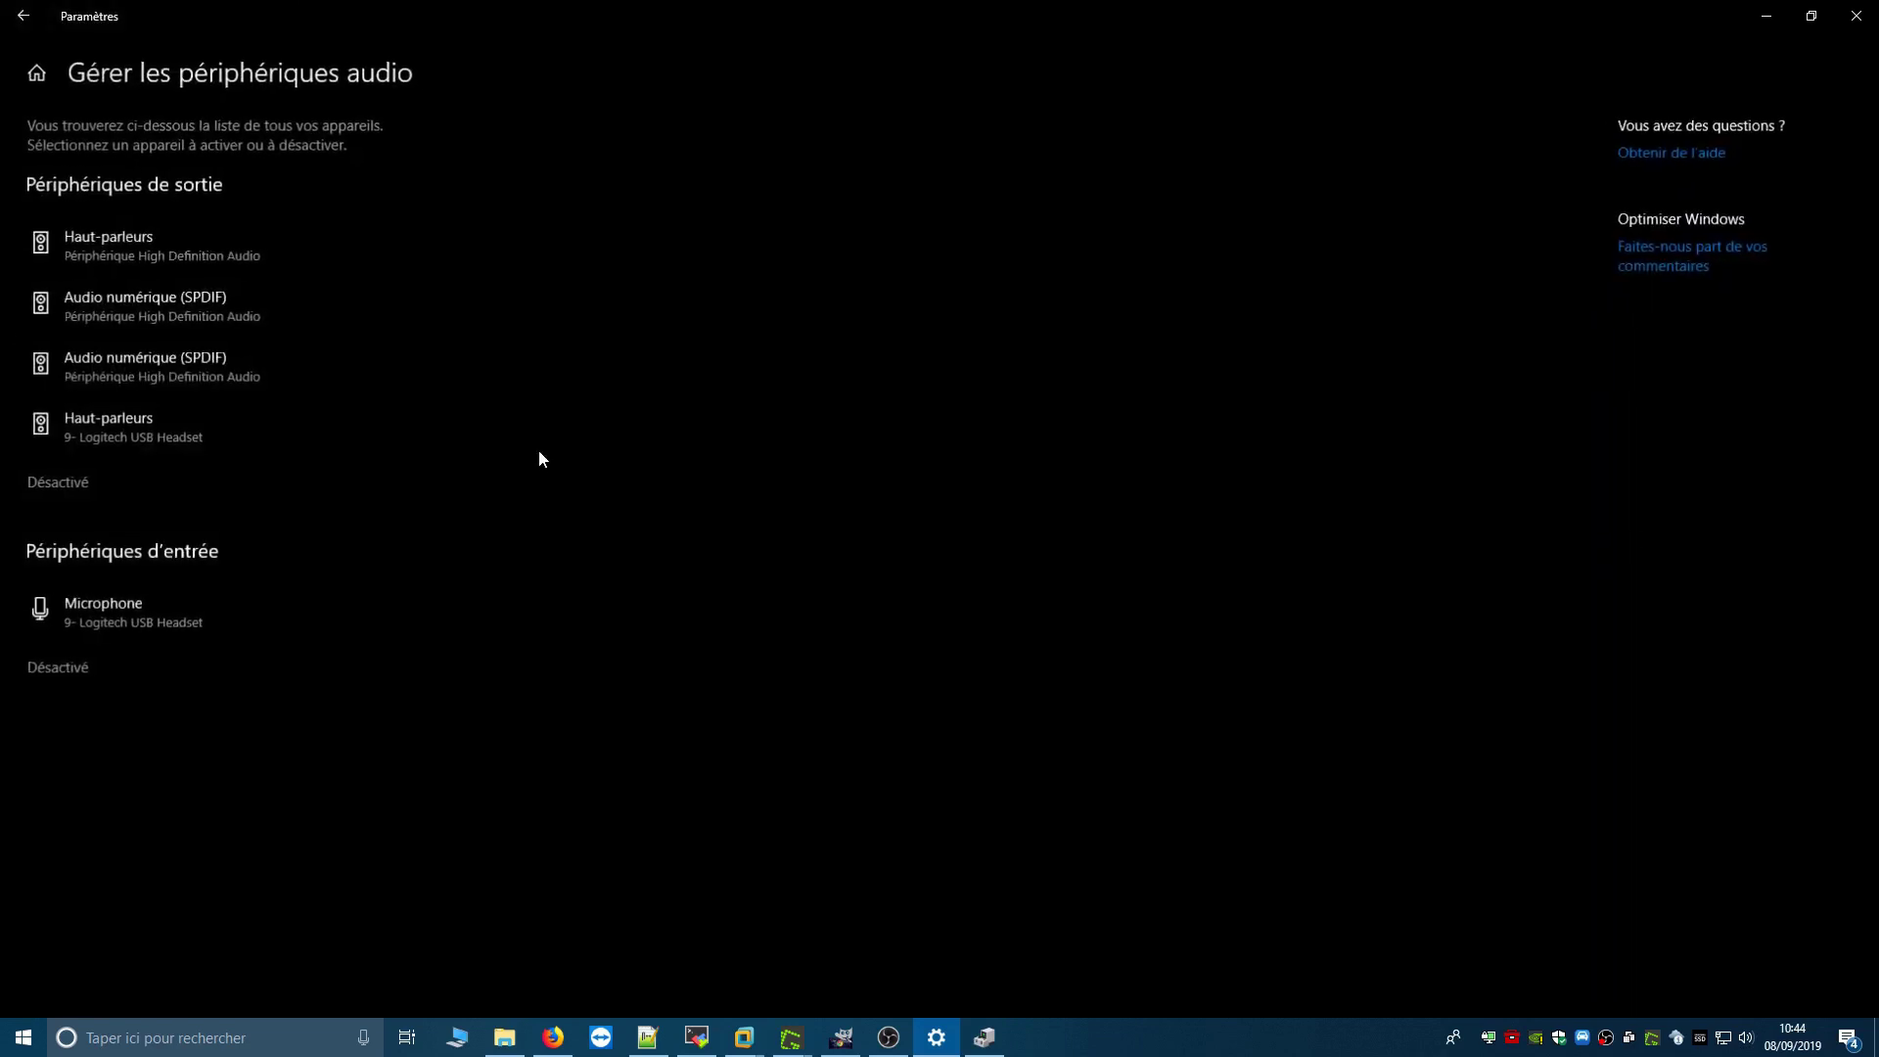
{"action": "left_click", "coordinate": [166, 247]}
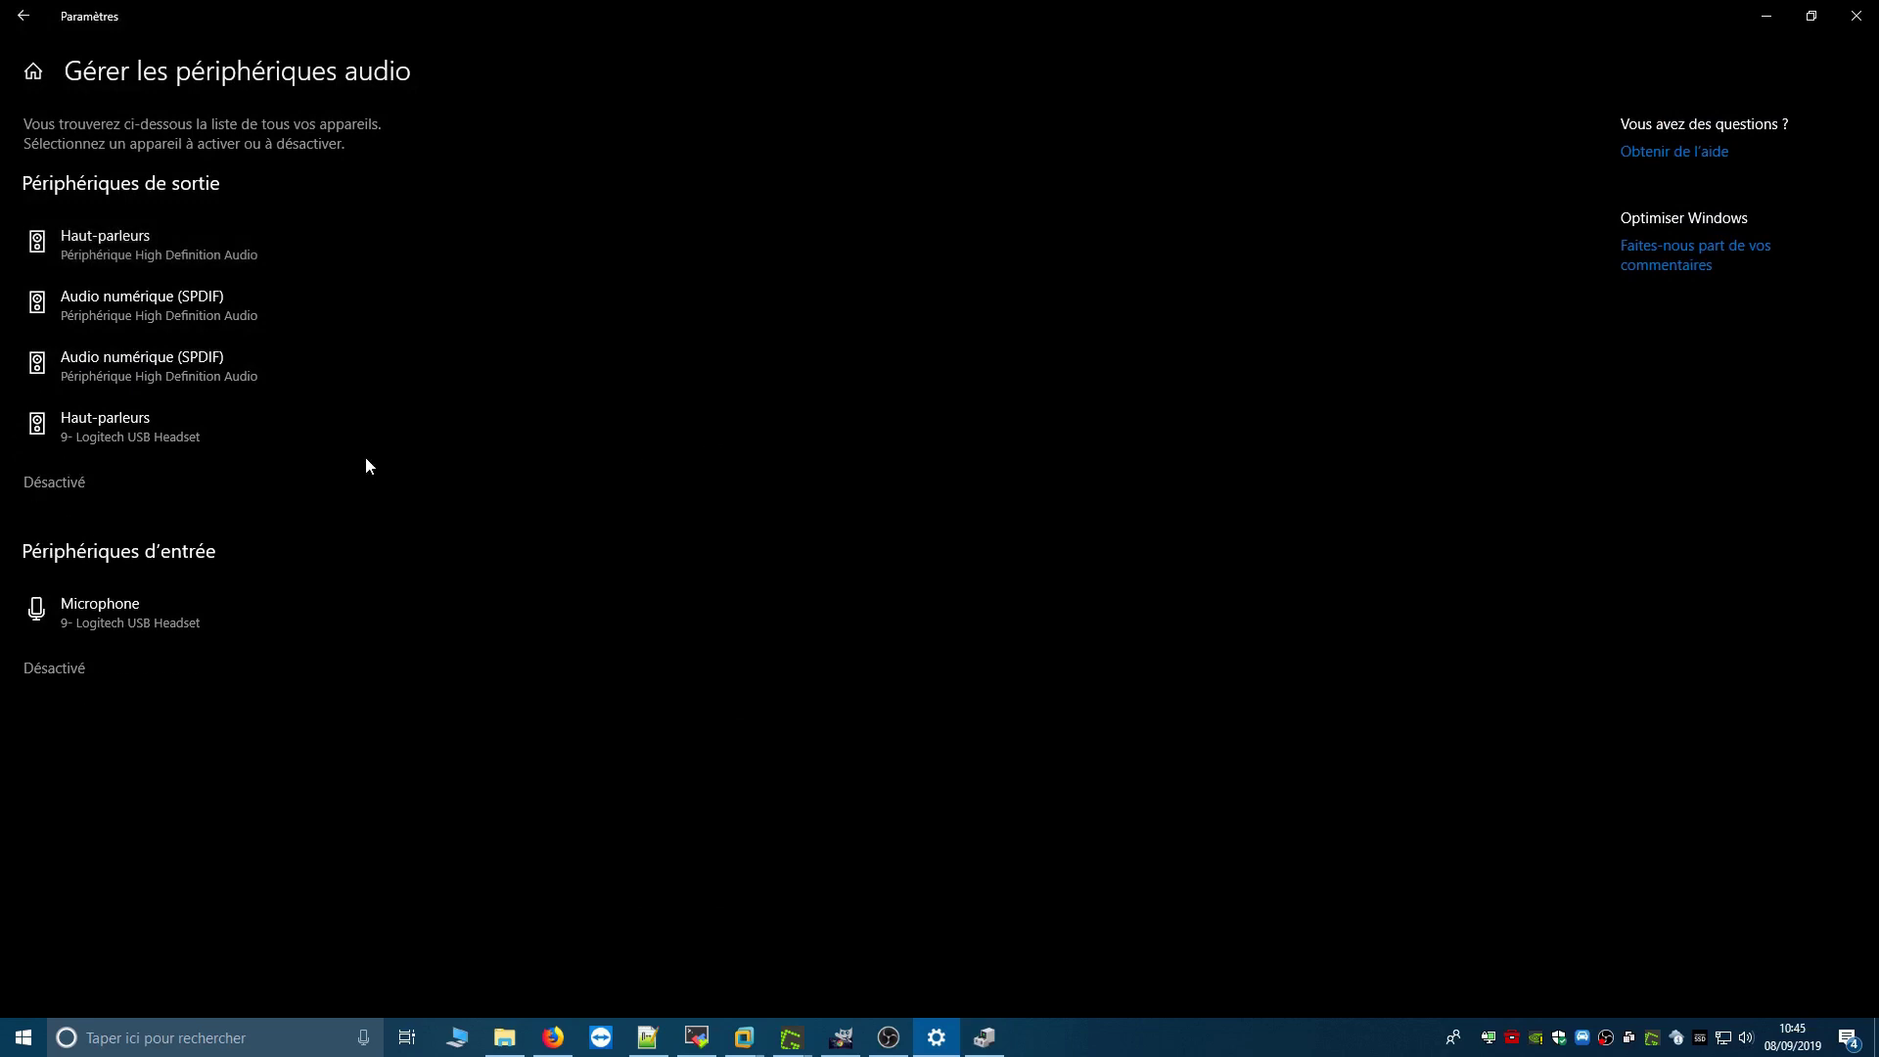
{"action": "left_click", "coordinate": [149, 257]}
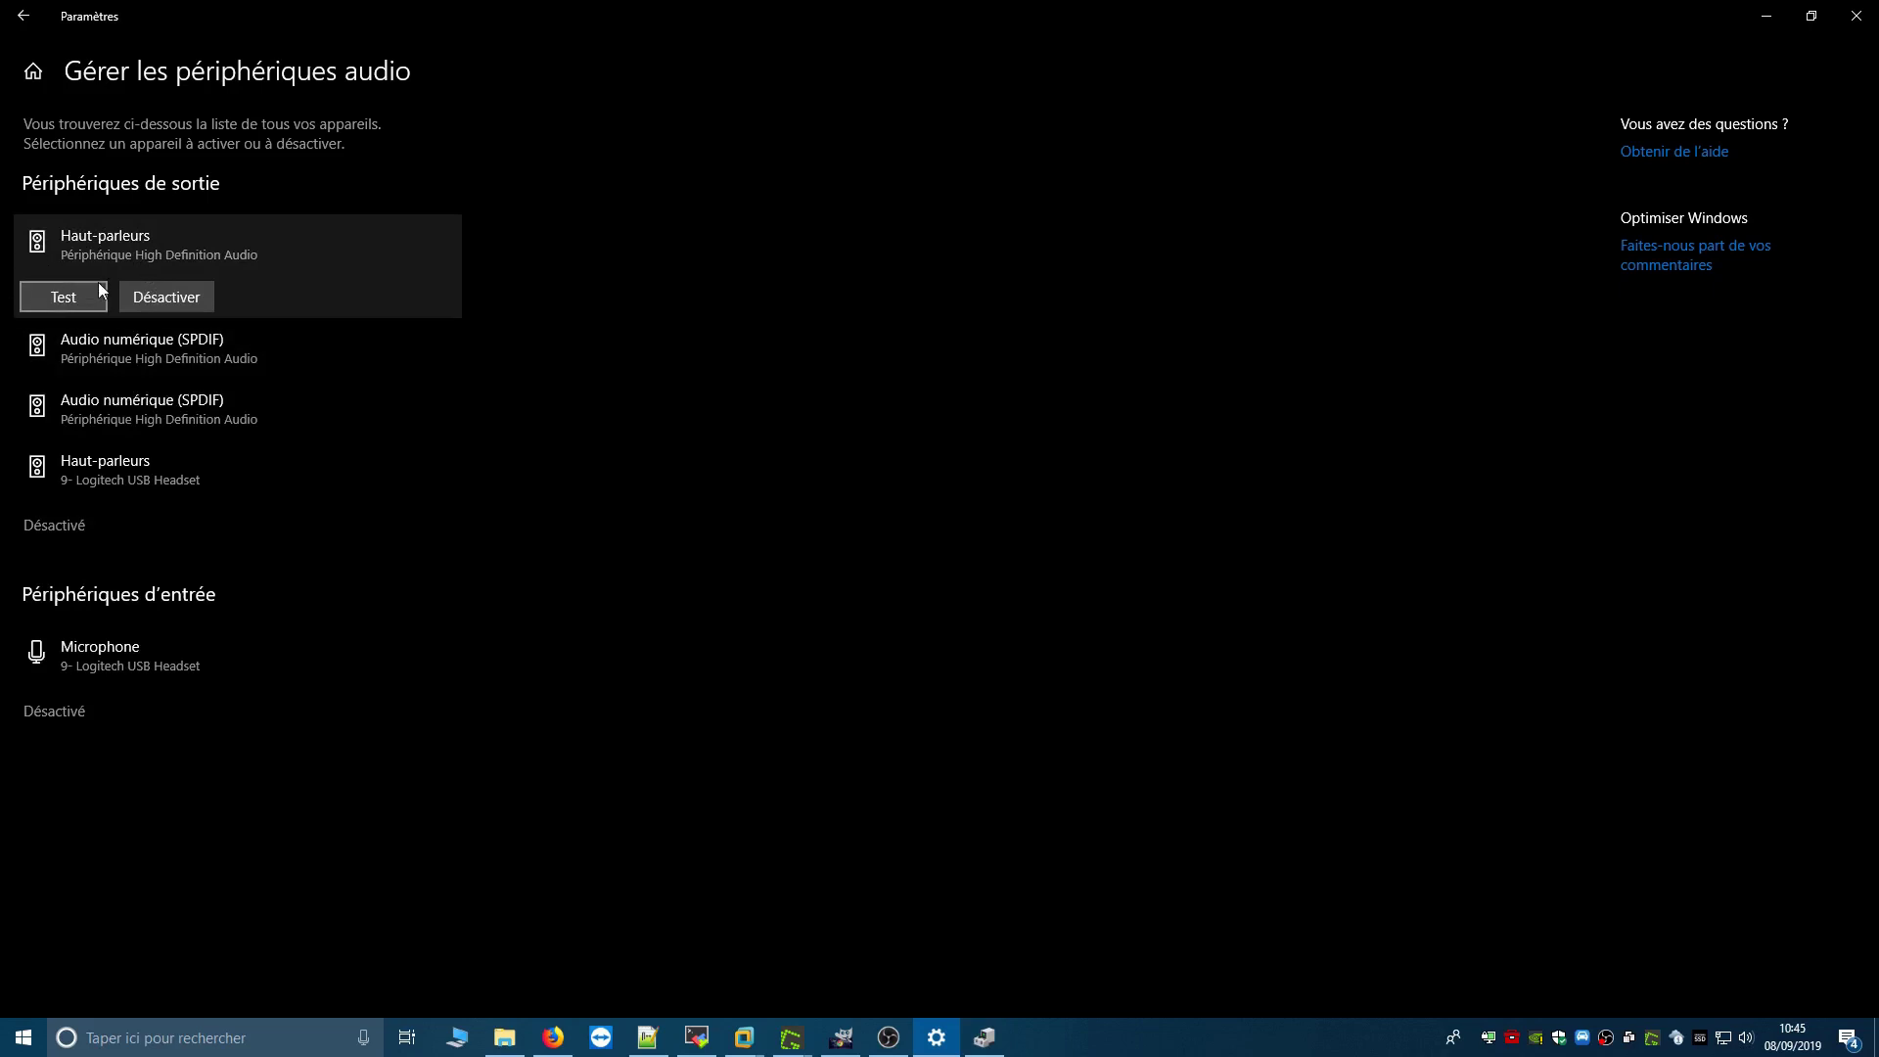
{"action": "left_click", "coordinate": [45, 32]}
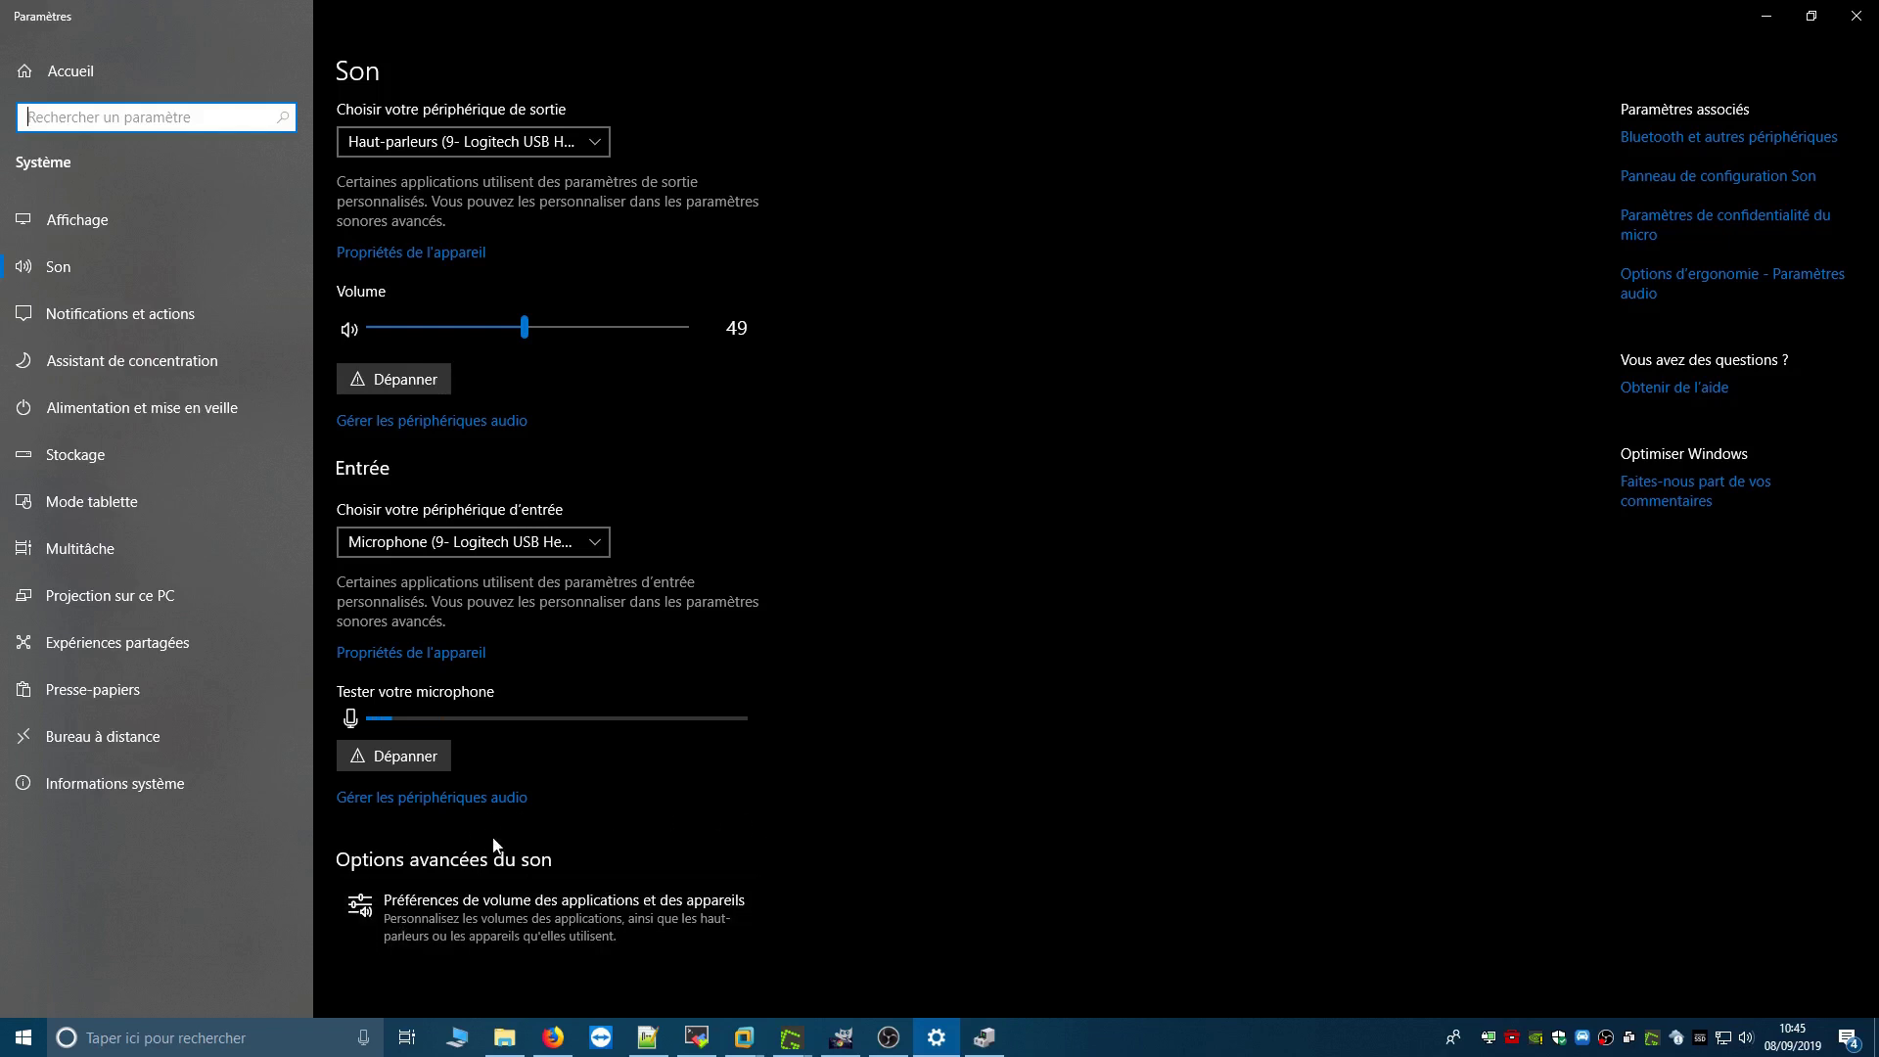
Step: Review the per-application volumes and the output choices of the first Mozilla Firefox entry, and return to the sound settings
{"action": "left_click", "coordinate": [492, 932]}
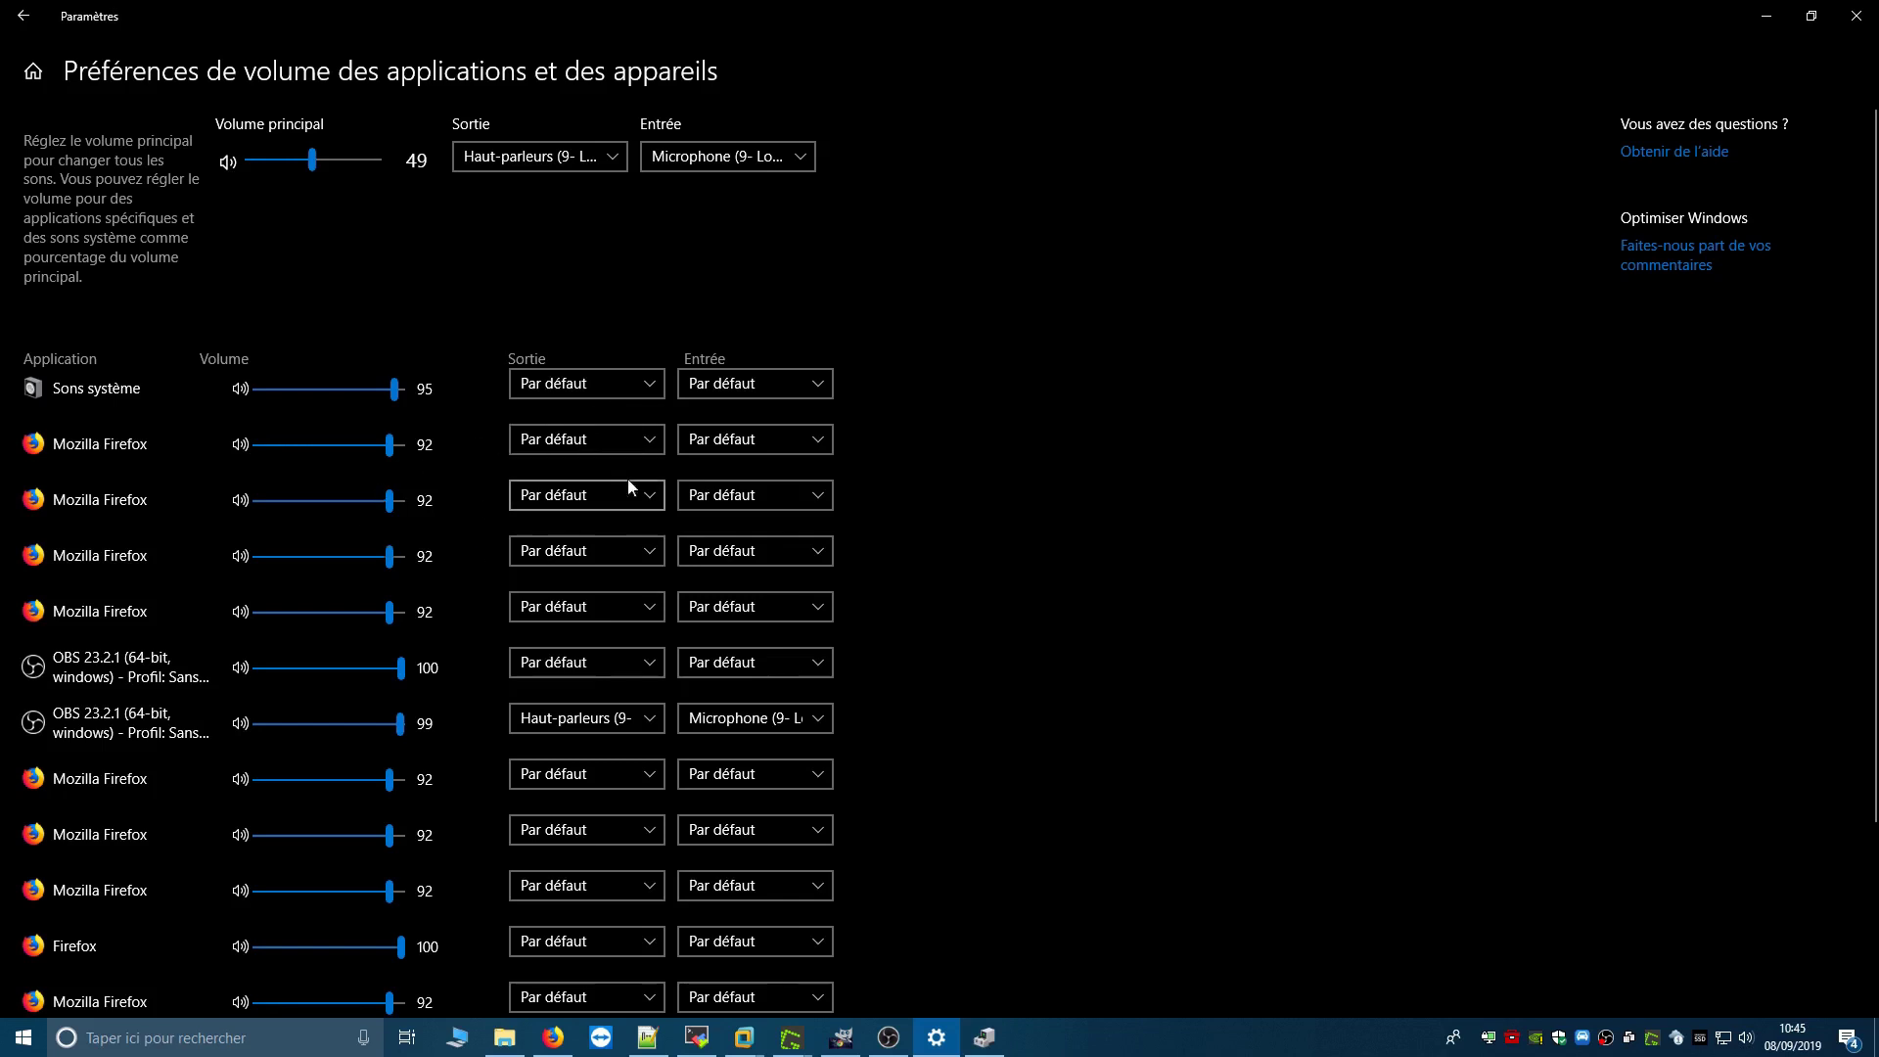
{"action": "left_click", "coordinate": [573, 441]}
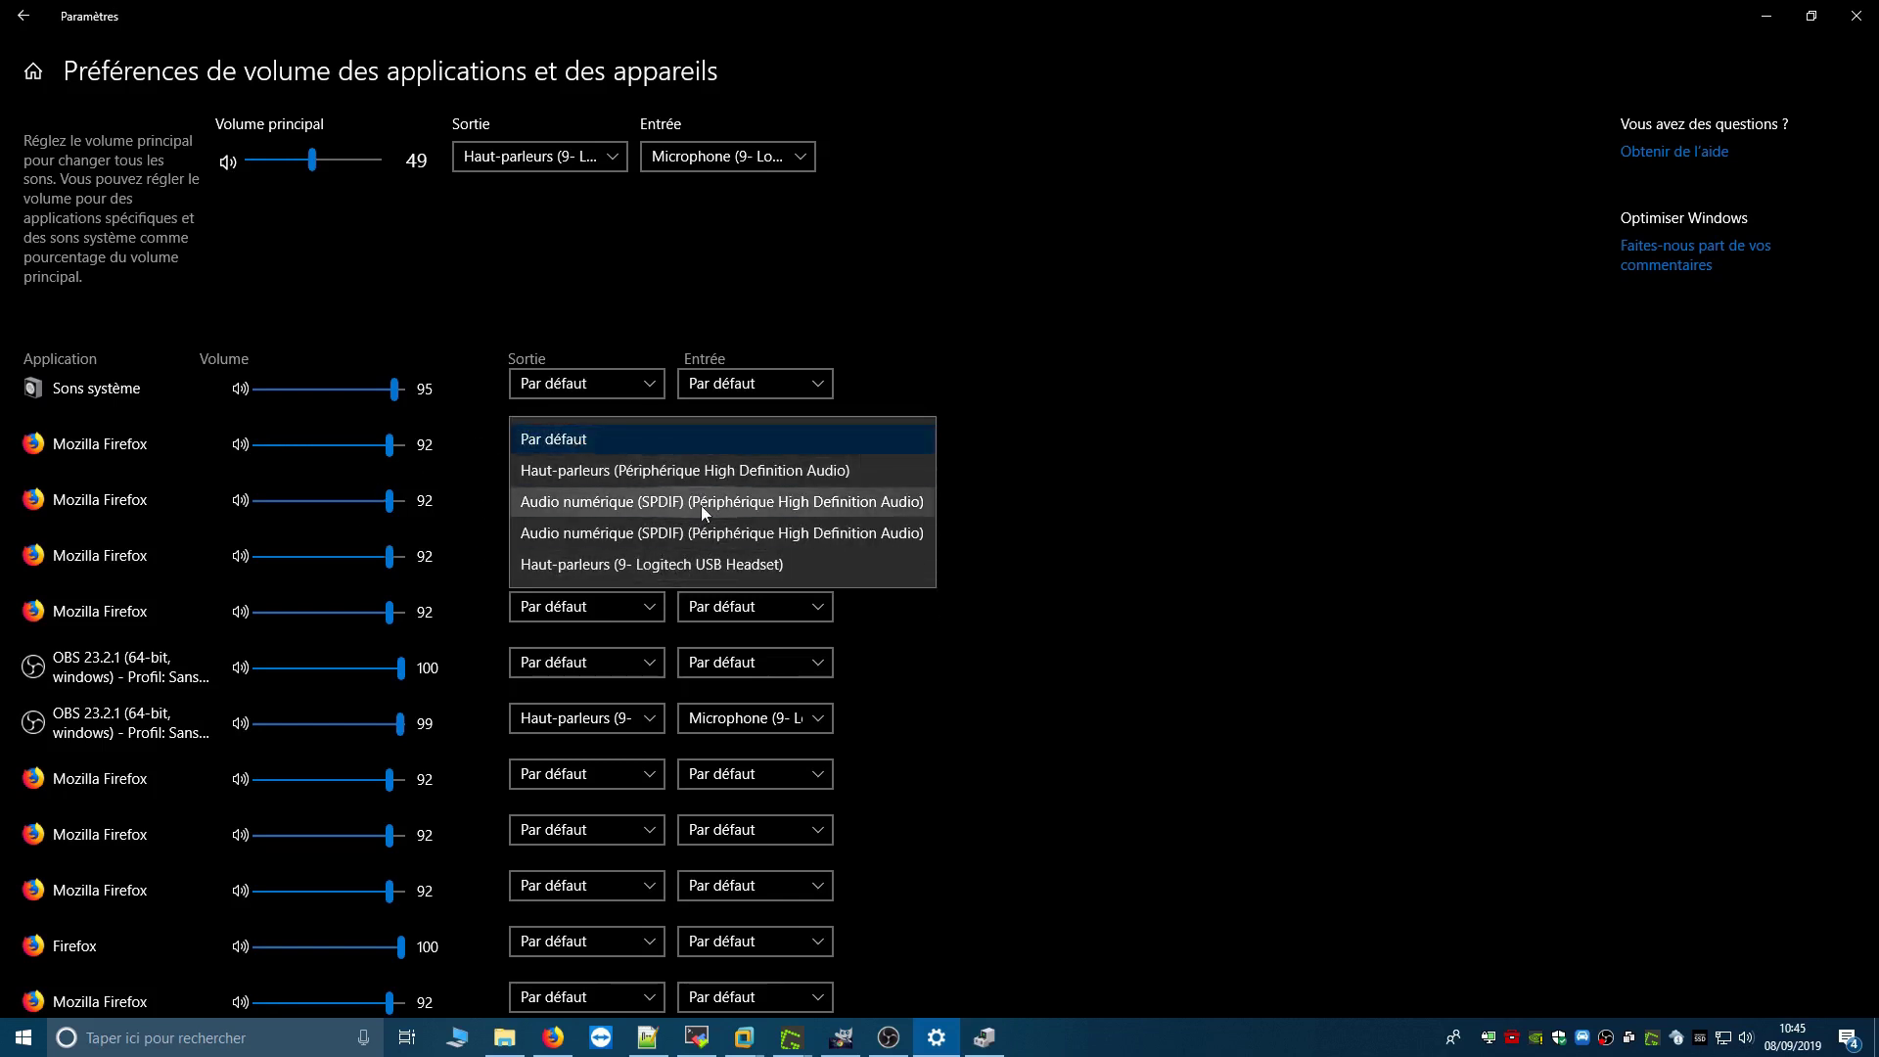
{"action": "left_click", "coordinate": [695, 566]}
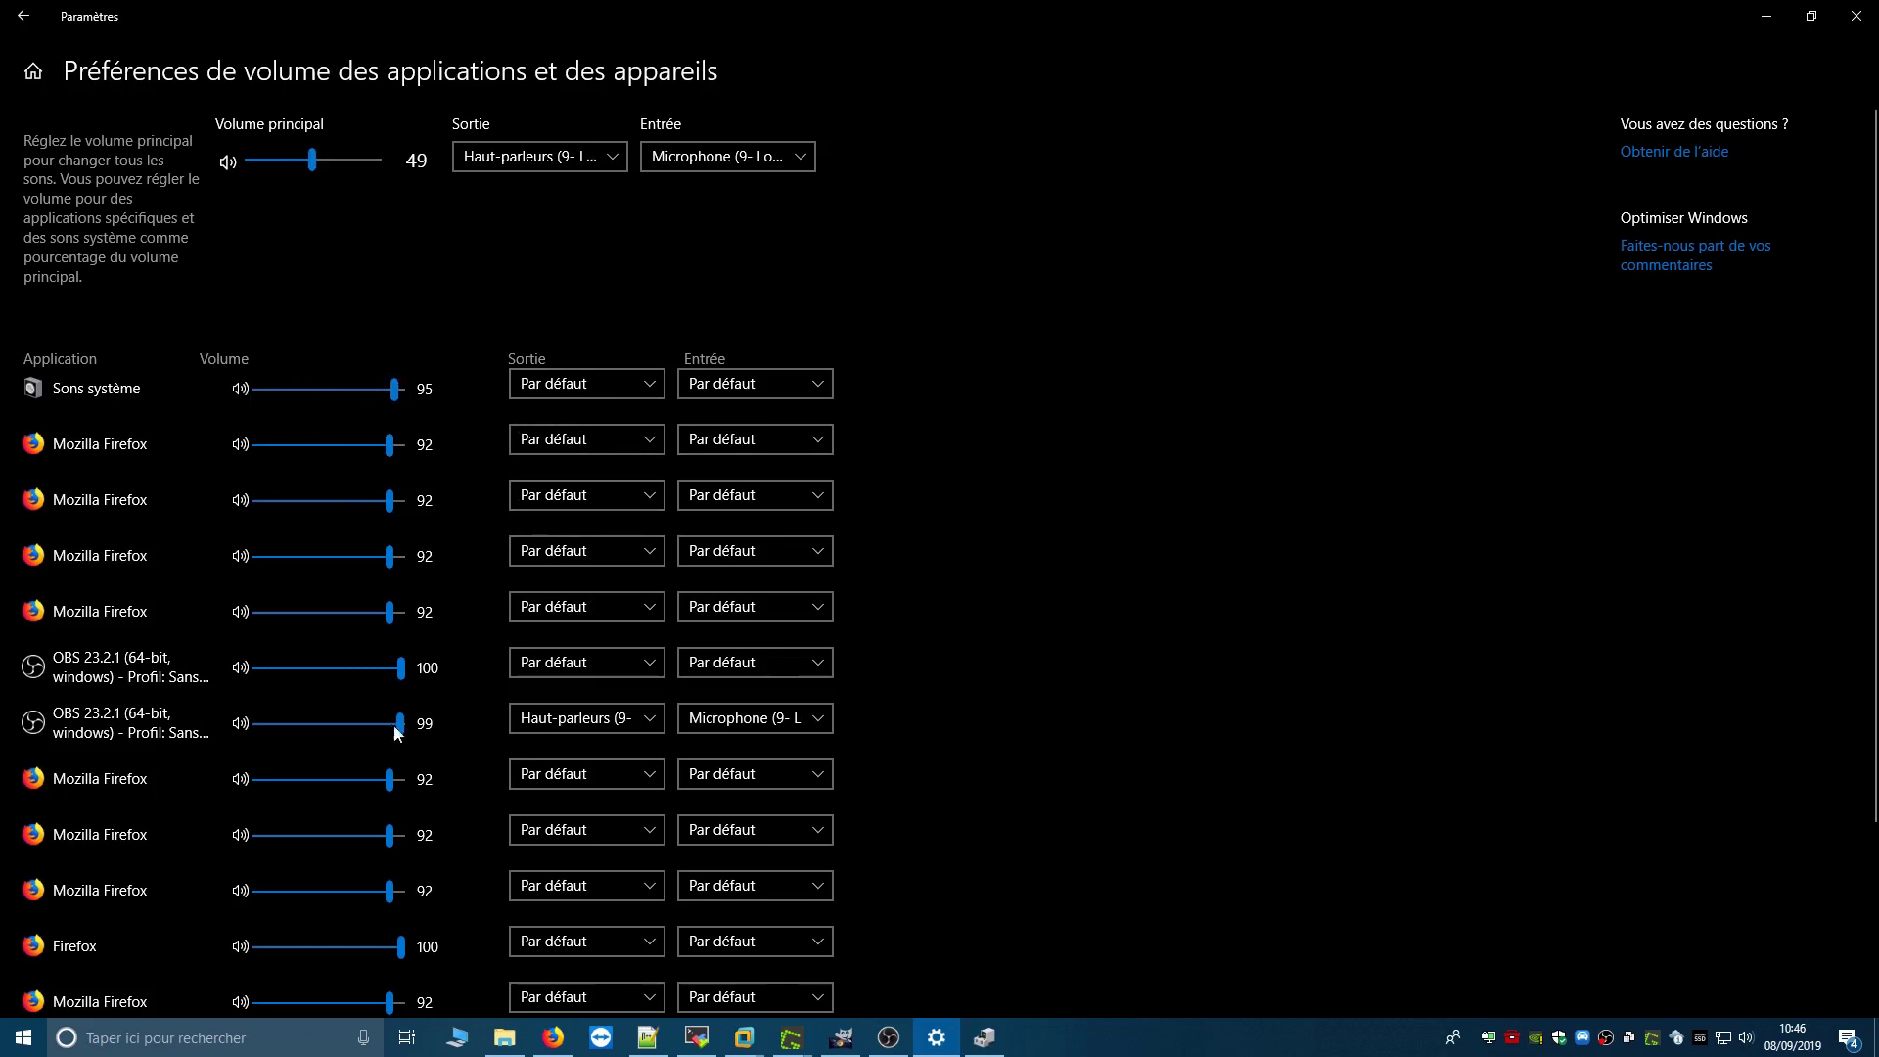
{"action": "scroll", "coordinate": [432, 750], "scroll_direction": "down", "scroll_amount": 3}
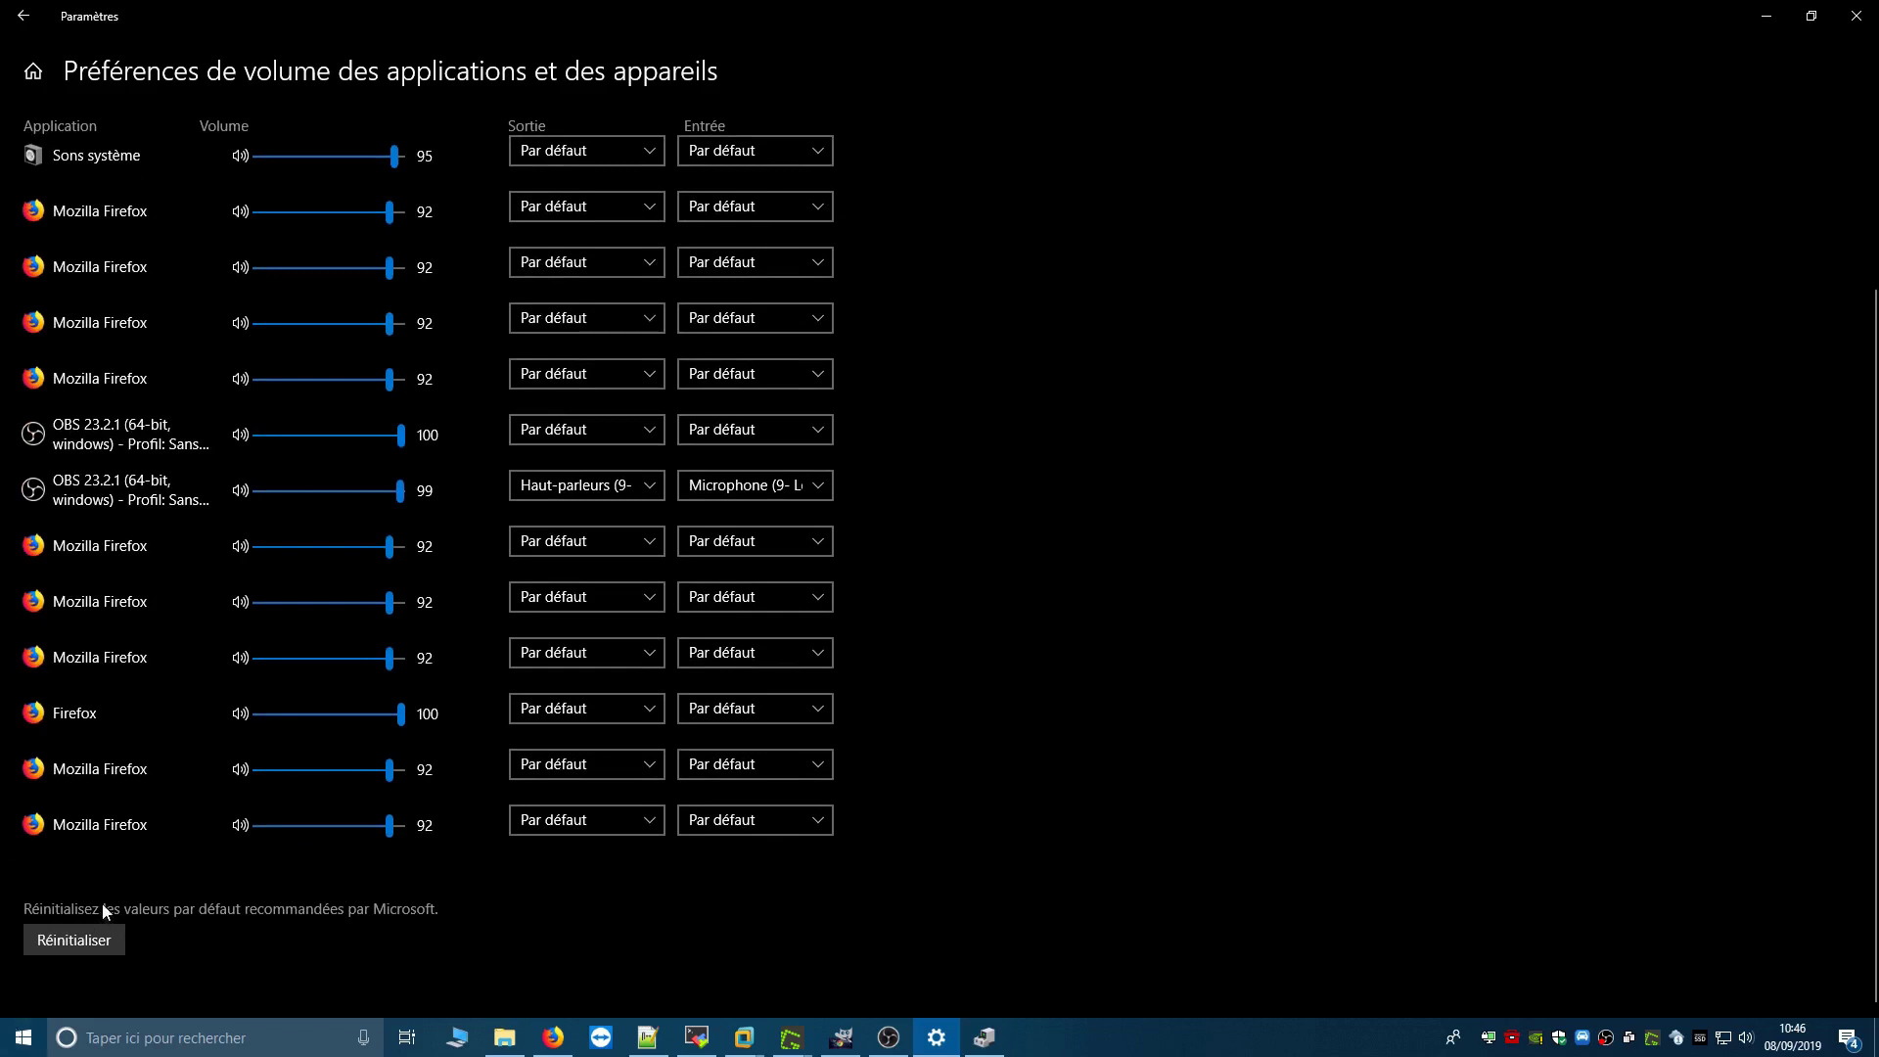
{"action": "left_click", "coordinate": [29, 14]}
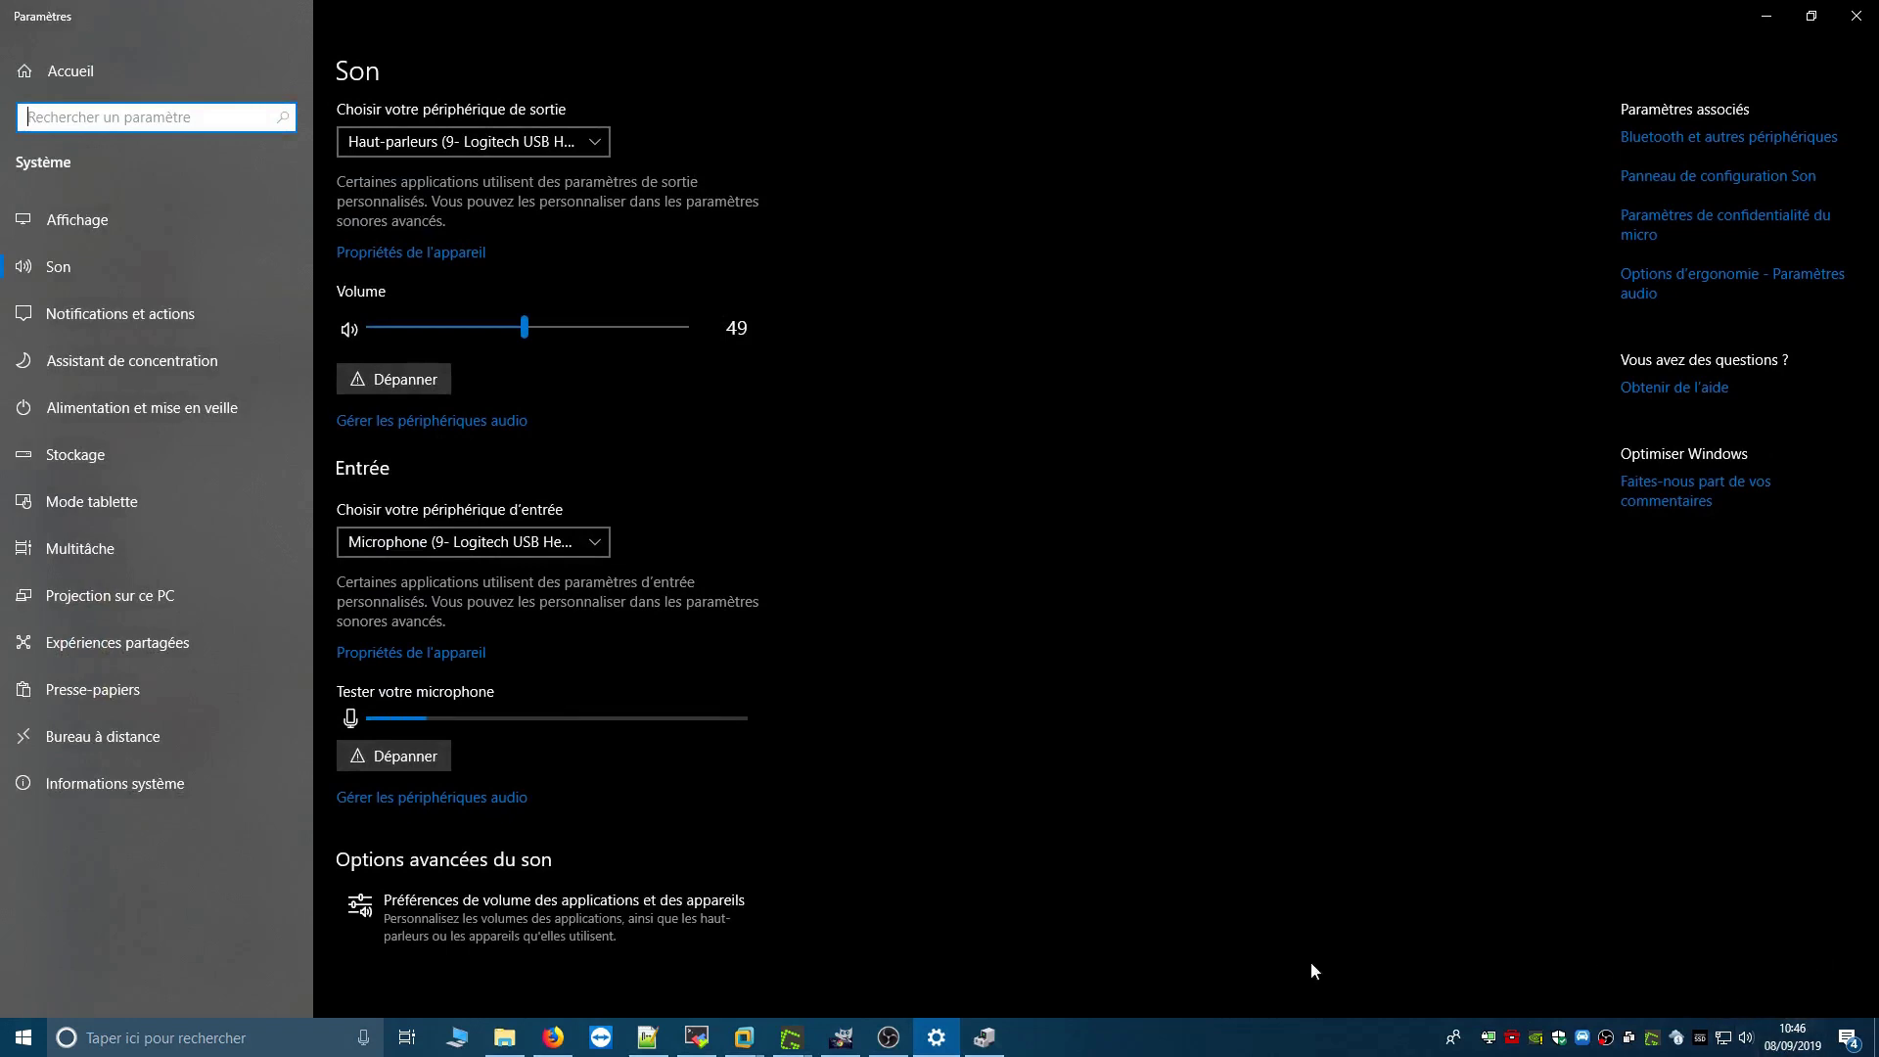
Step: Run services.msc to open the Windows services list and narrow the Nom column
{"action": "right_click", "coordinate": [10, 1047]}
{"action": "left_click", "coordinate": [74, 959]}
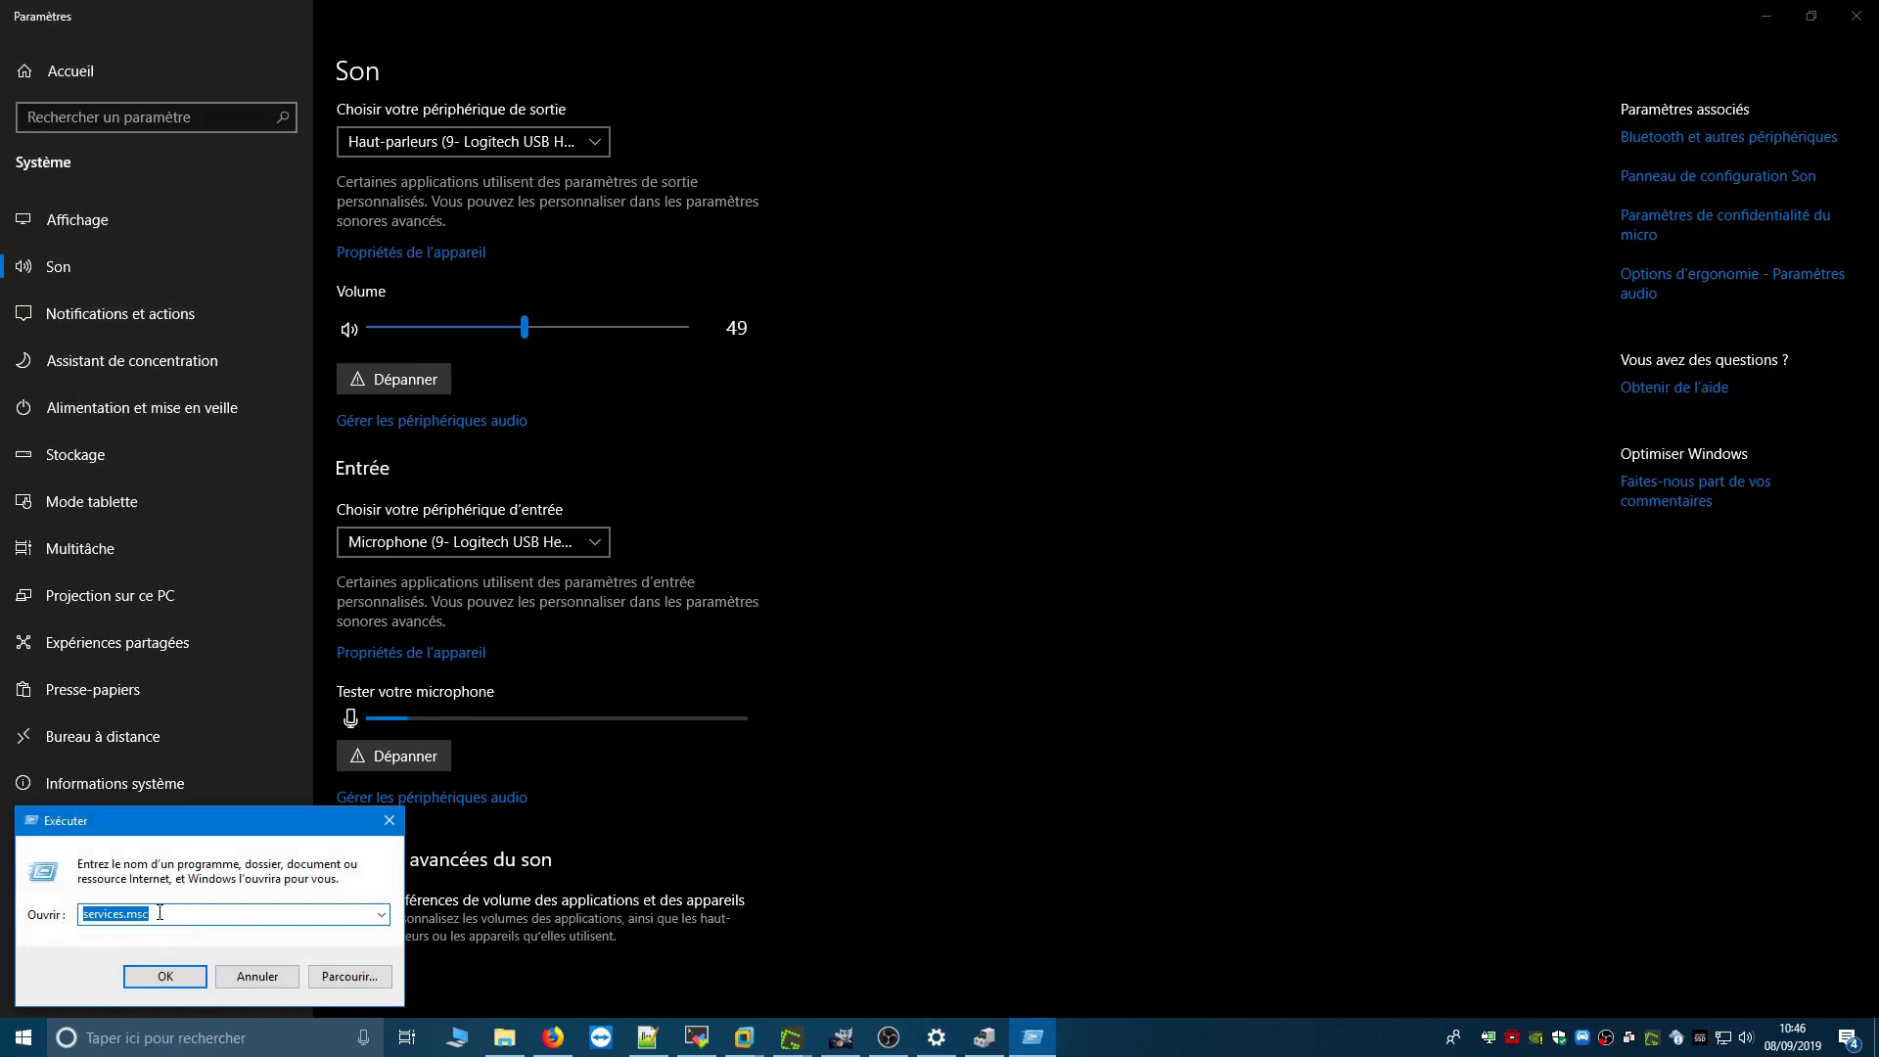
{"action": "left_click", "coordinate": [155, 972]}
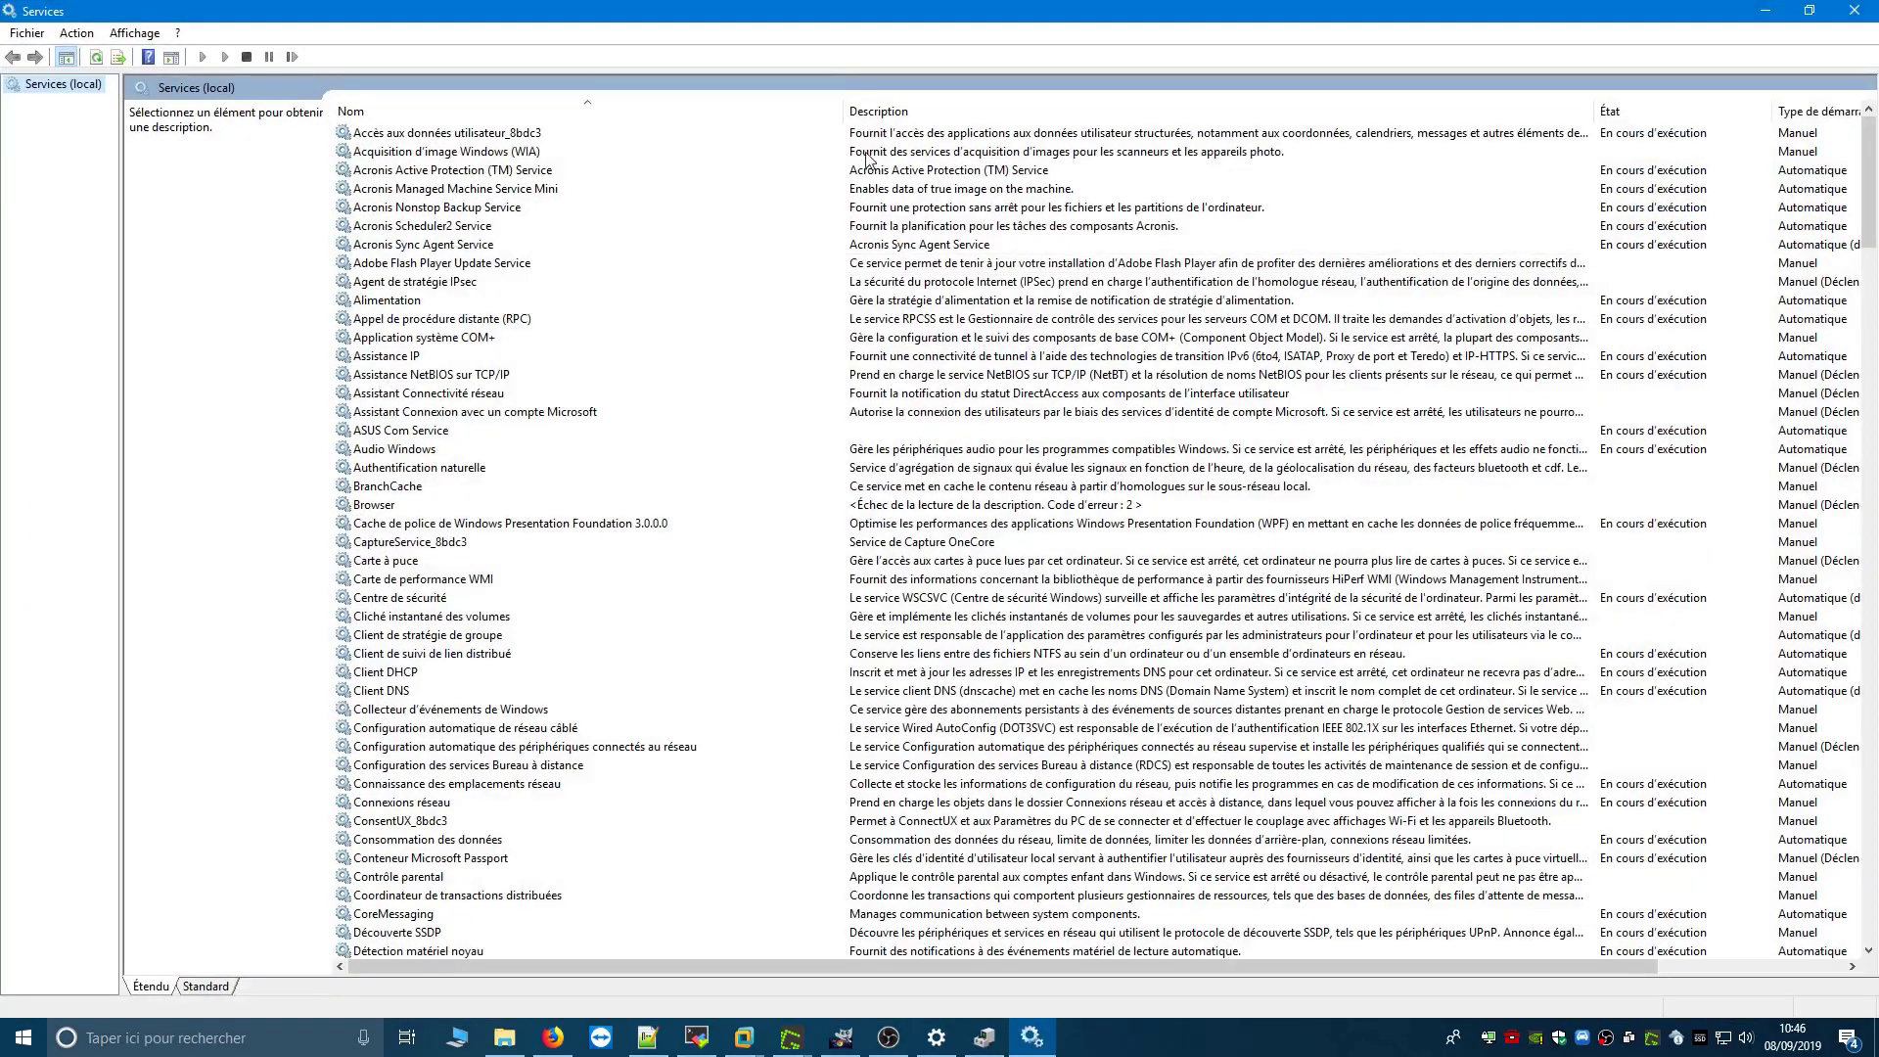
{"action": "left_click_drag", "start_coordinate": [843, 111], "coordinate": [705, 110]}
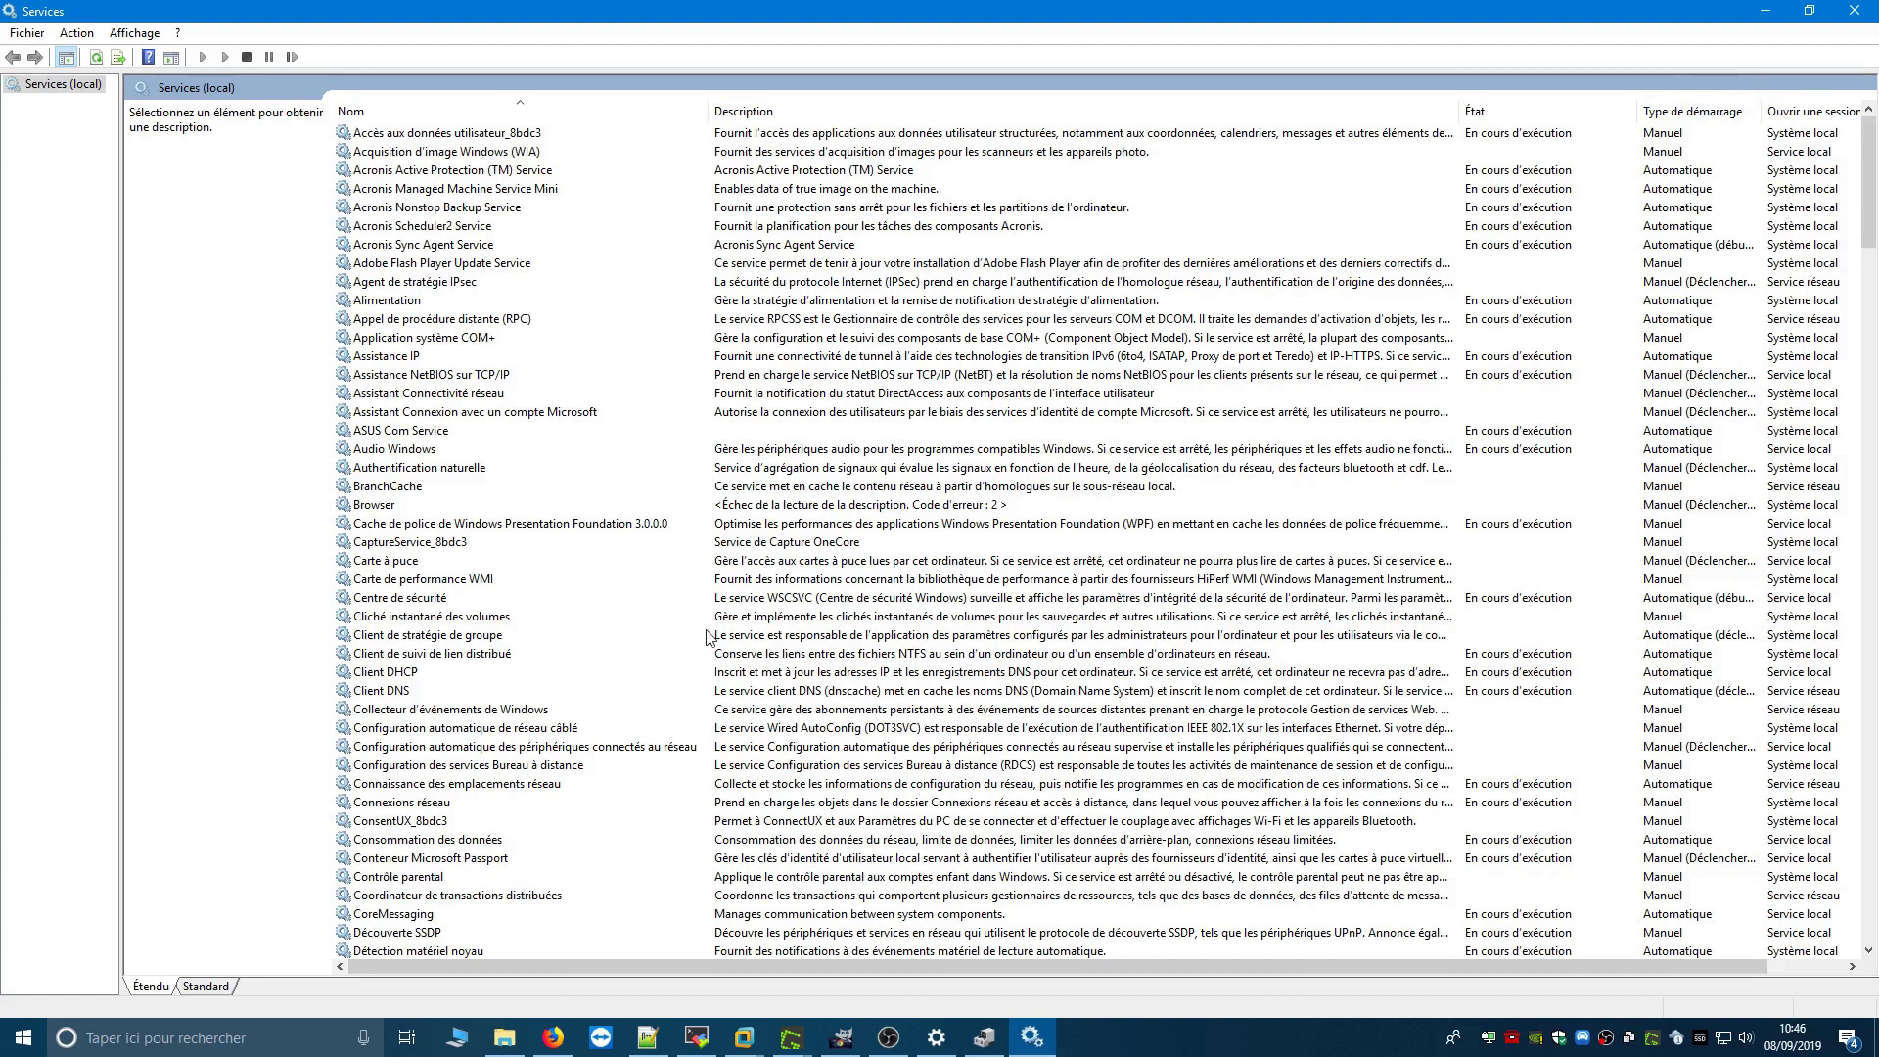
Step: Inspect the description, startup type and state of the Audio Windows service in its properties, and cancel them without changes
{"action": "left_click", "coordinate": [379, 451]}
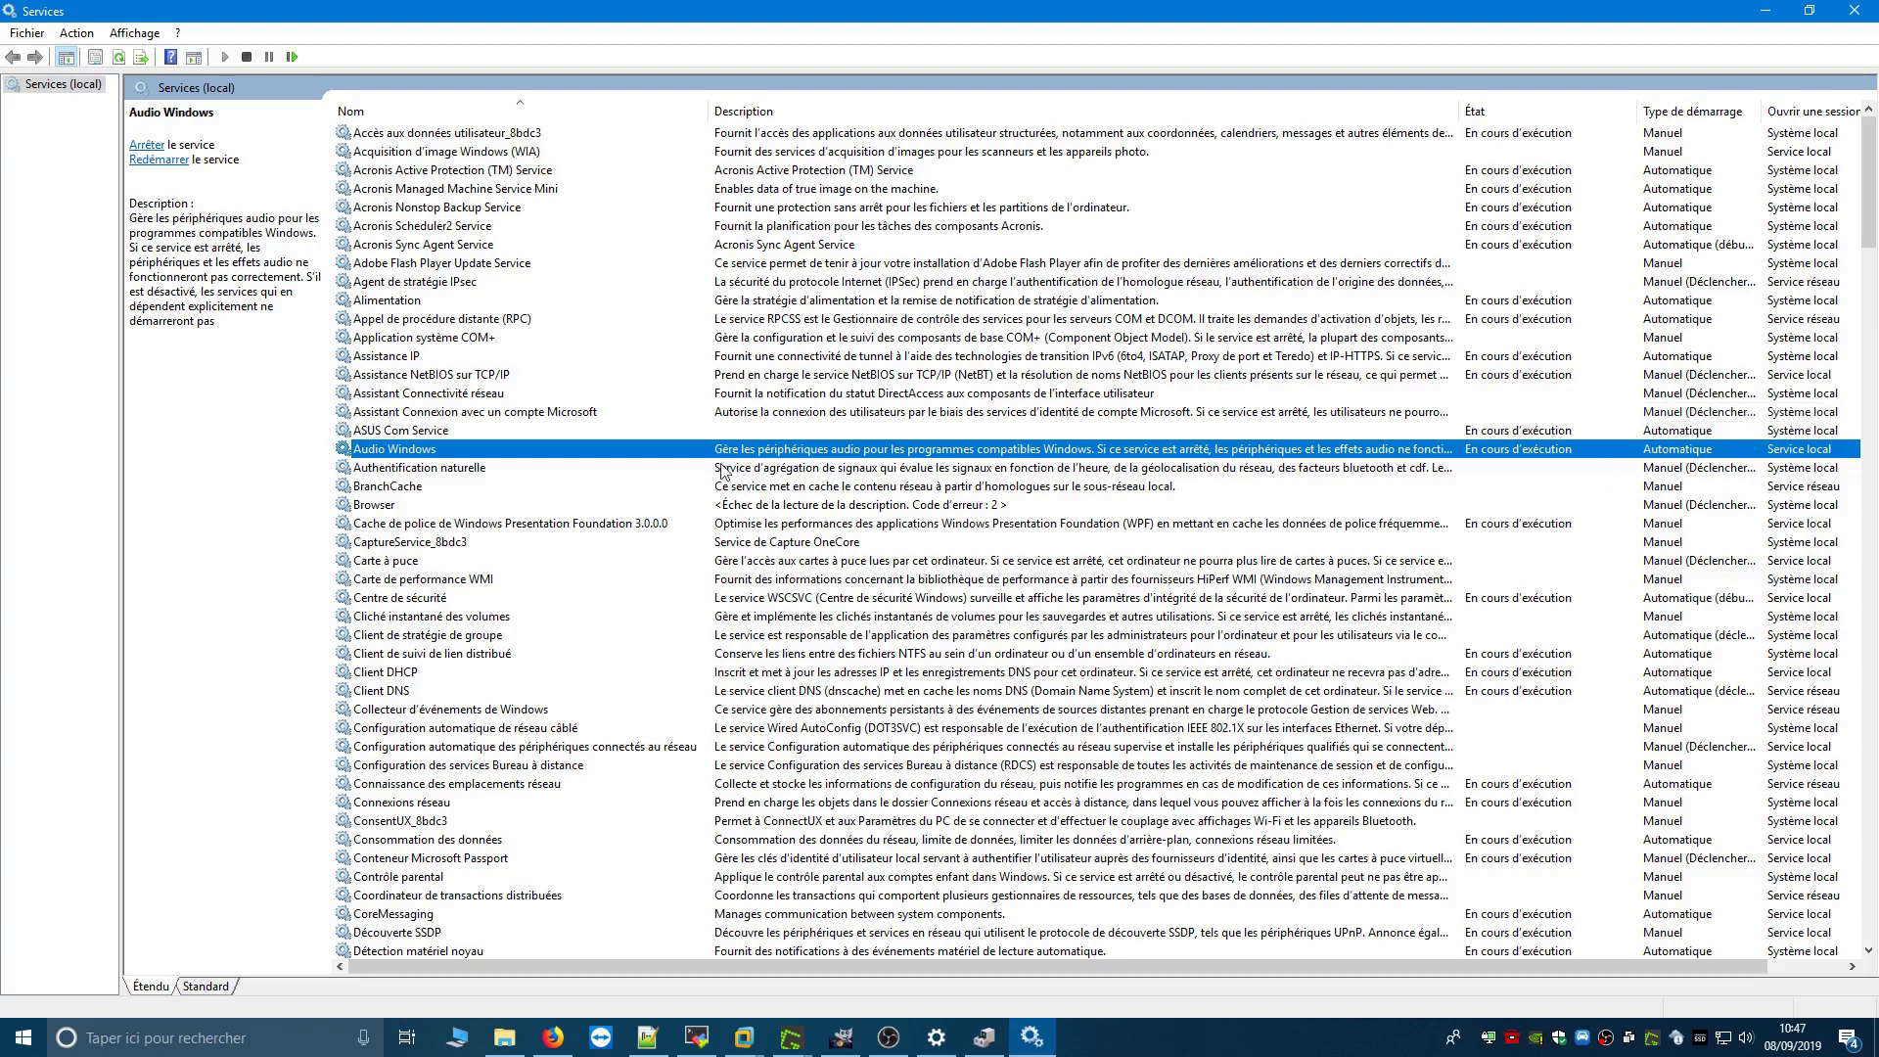
{"action": "double_click", "coordinate": [658, 452]}
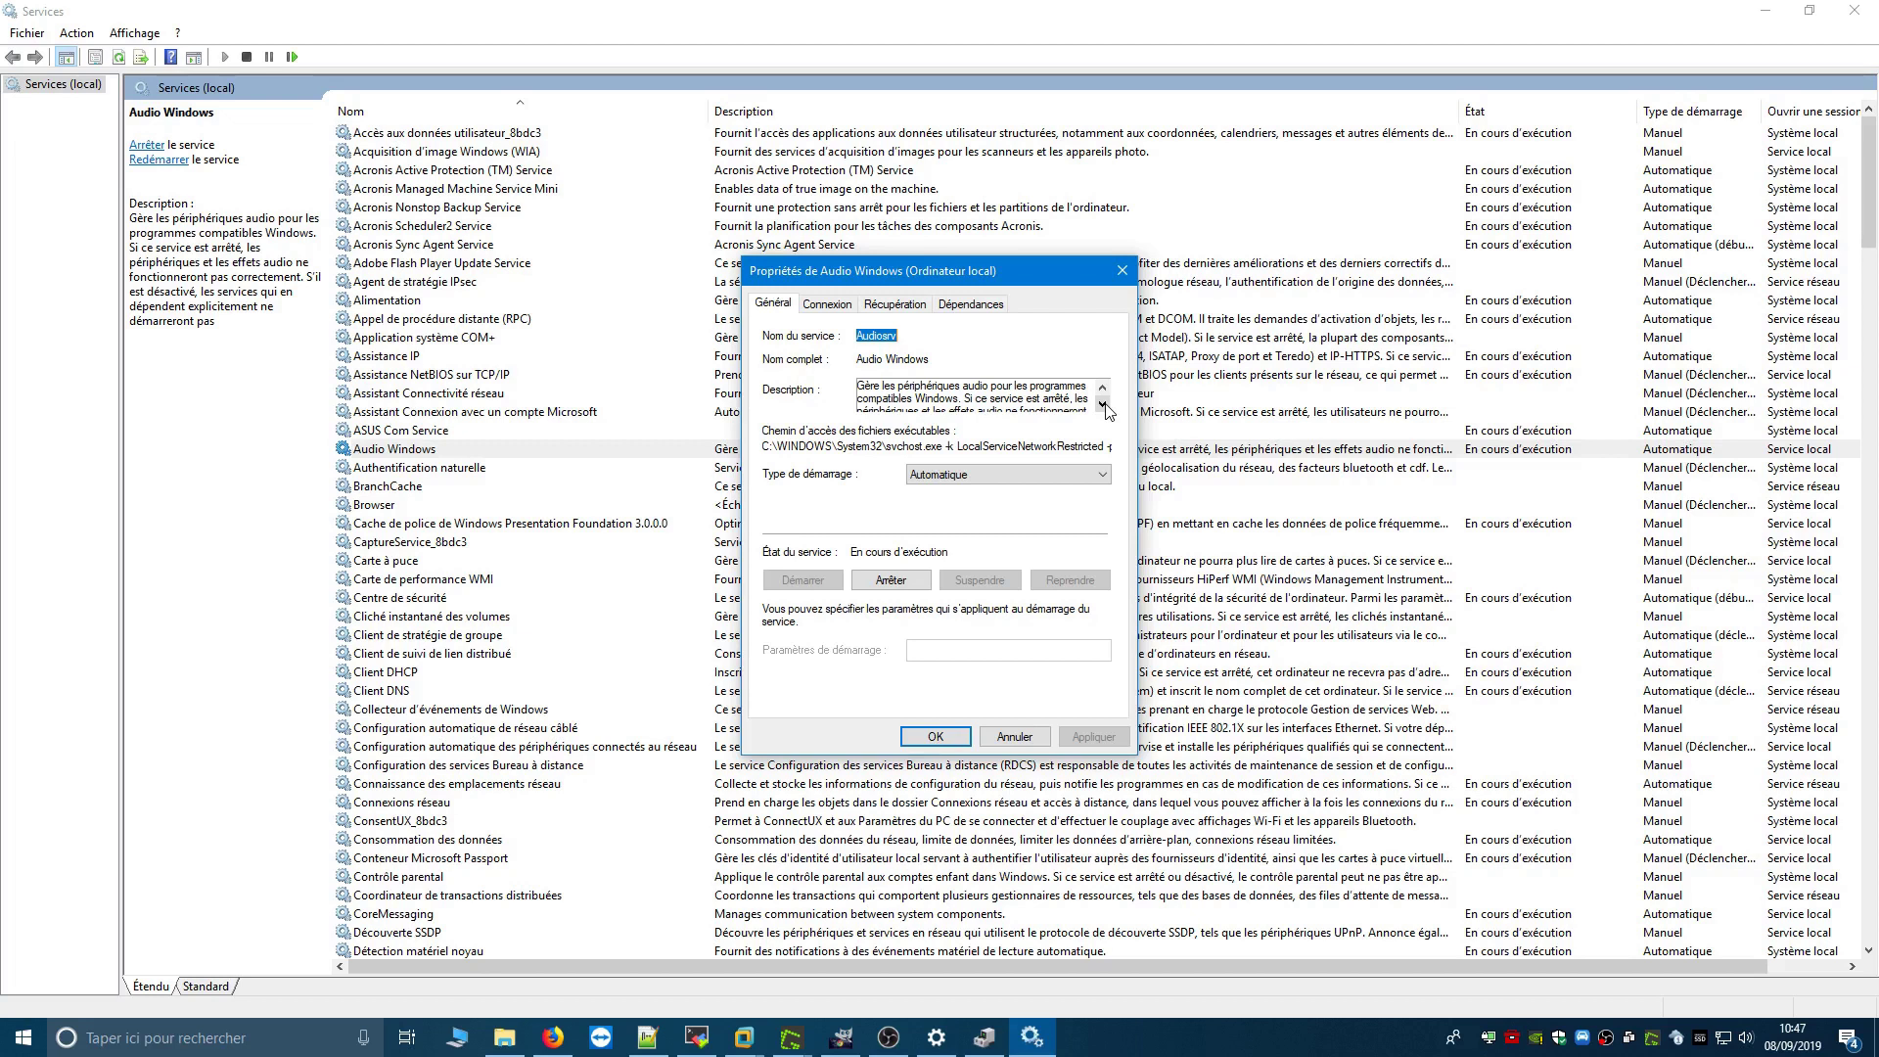
{"action": "left_click", "coordinate": [1015, 736]}
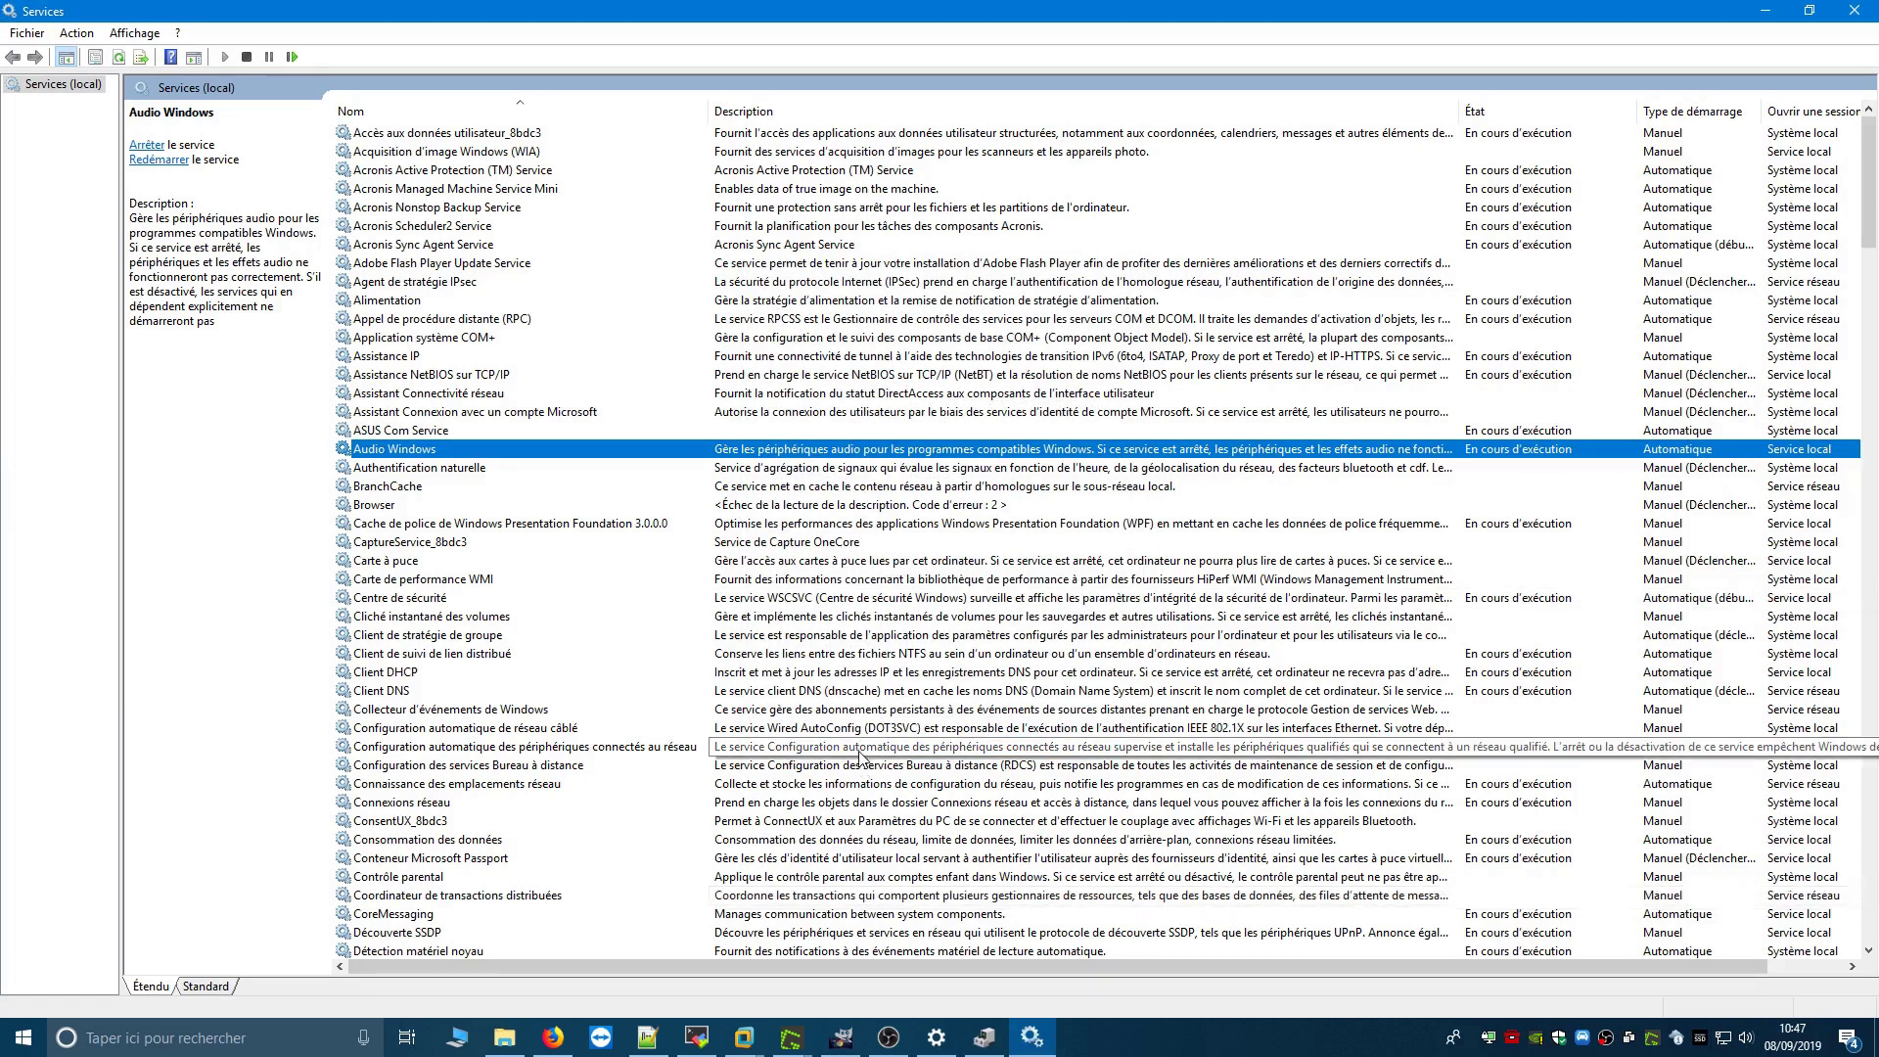
Step: In the Windows settings, open Résolution des problèmes under Mise à jour et sécurité, expand Lire un fichier audio and review the other troubleshooters
{"action": "left_click", "coordinate": [7, 1050]}
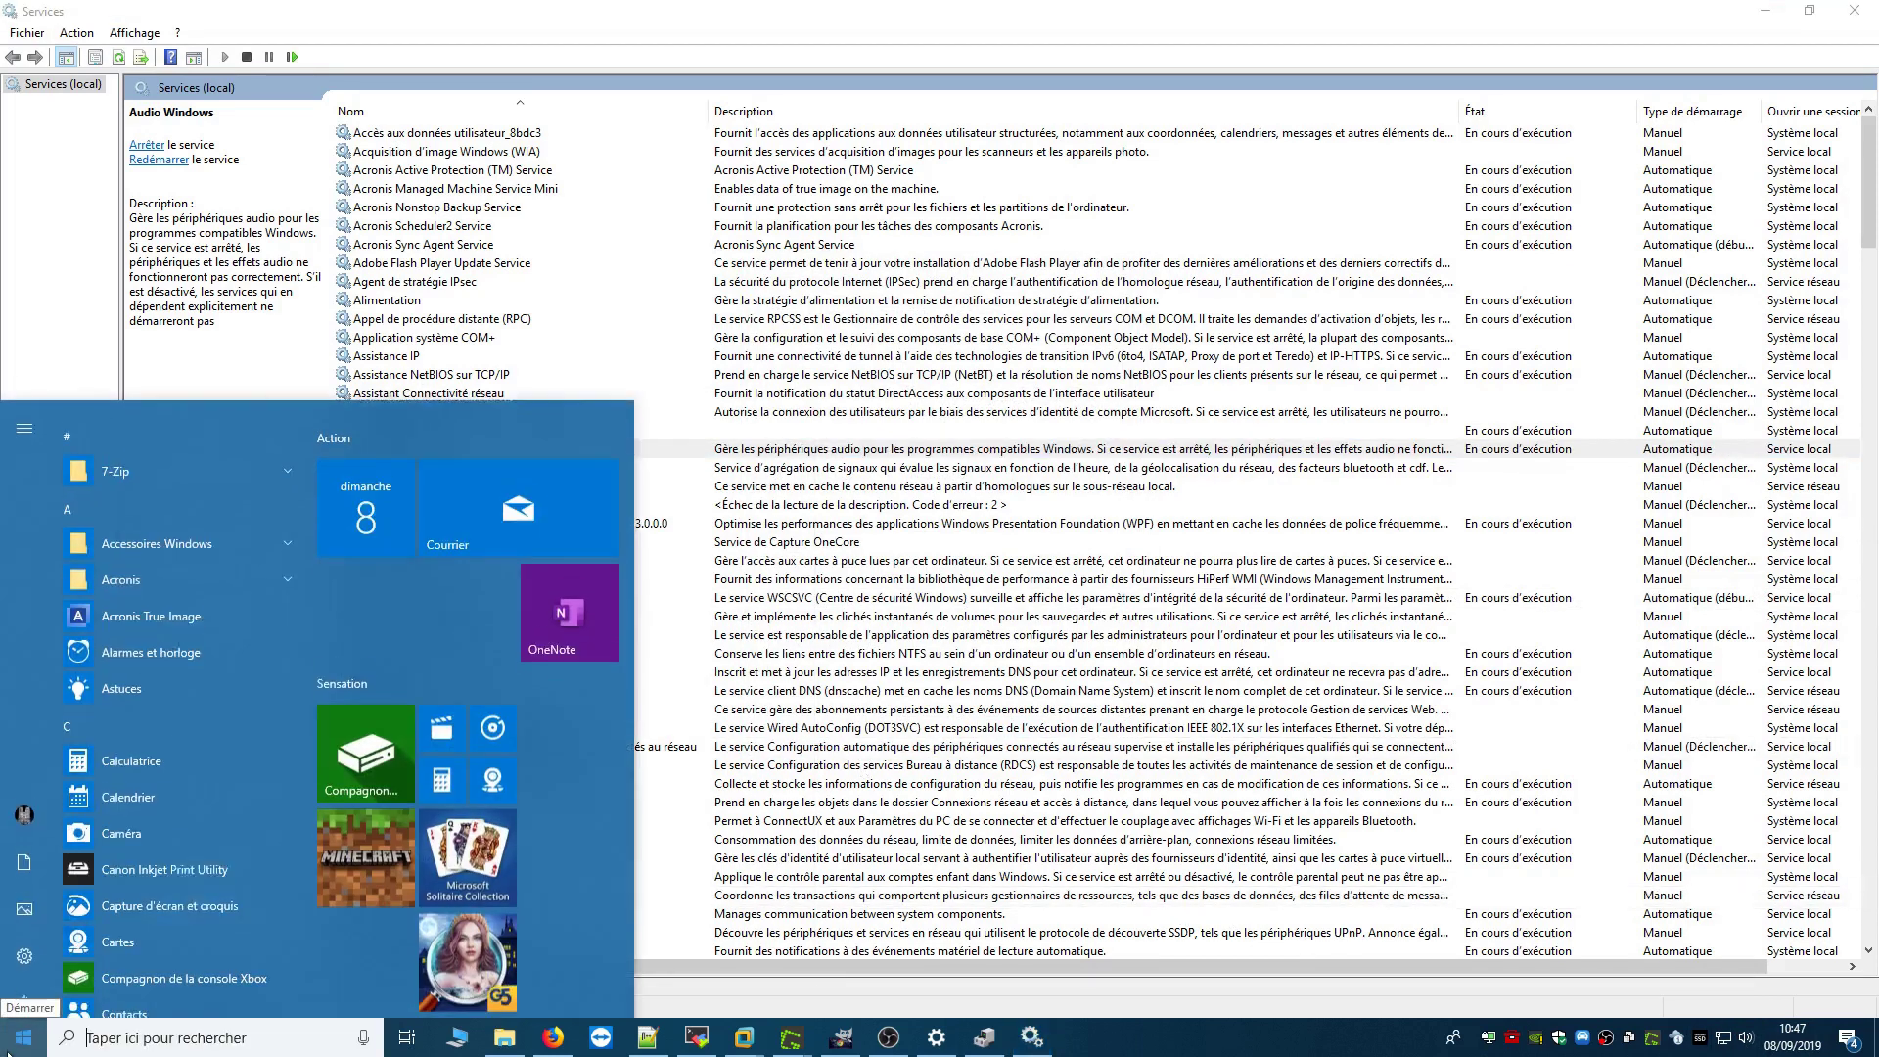
{"action": "left_click", "coordinate": [27, 948]}
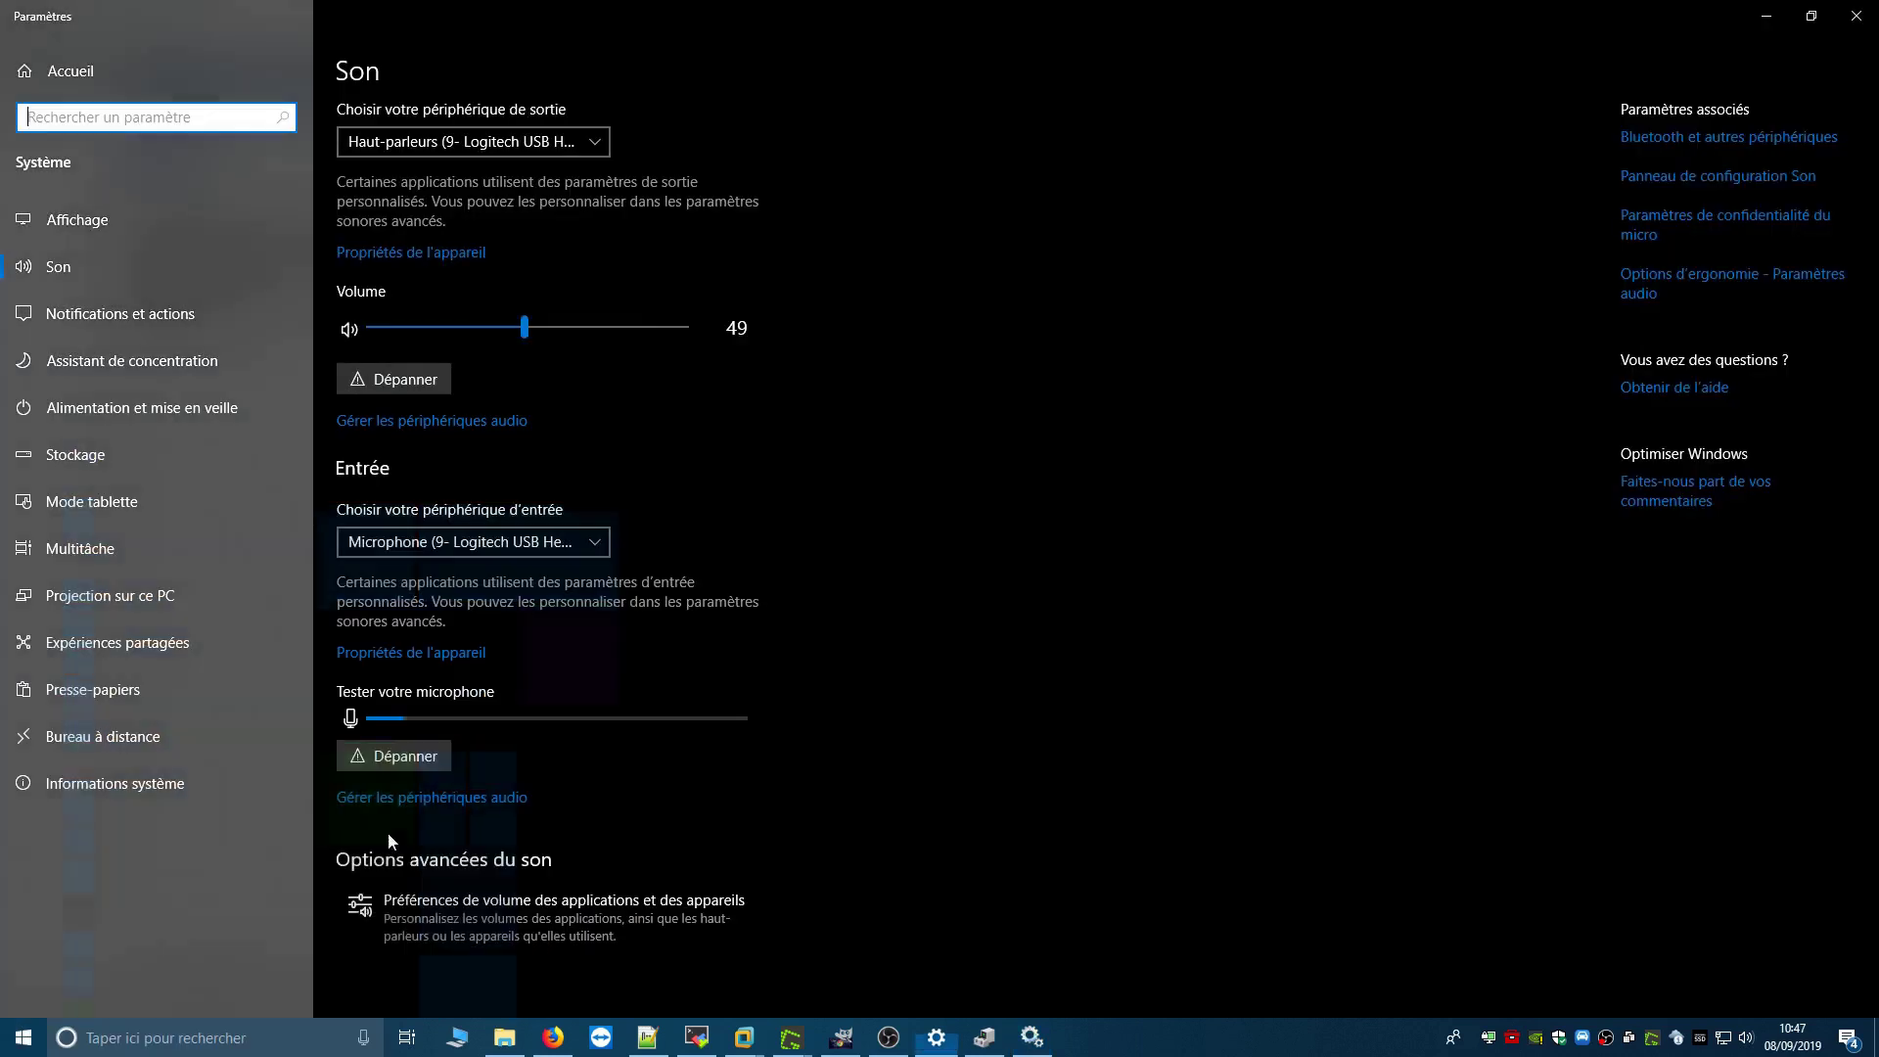
{"action": "left_click", "coordinate": [97, 82]}
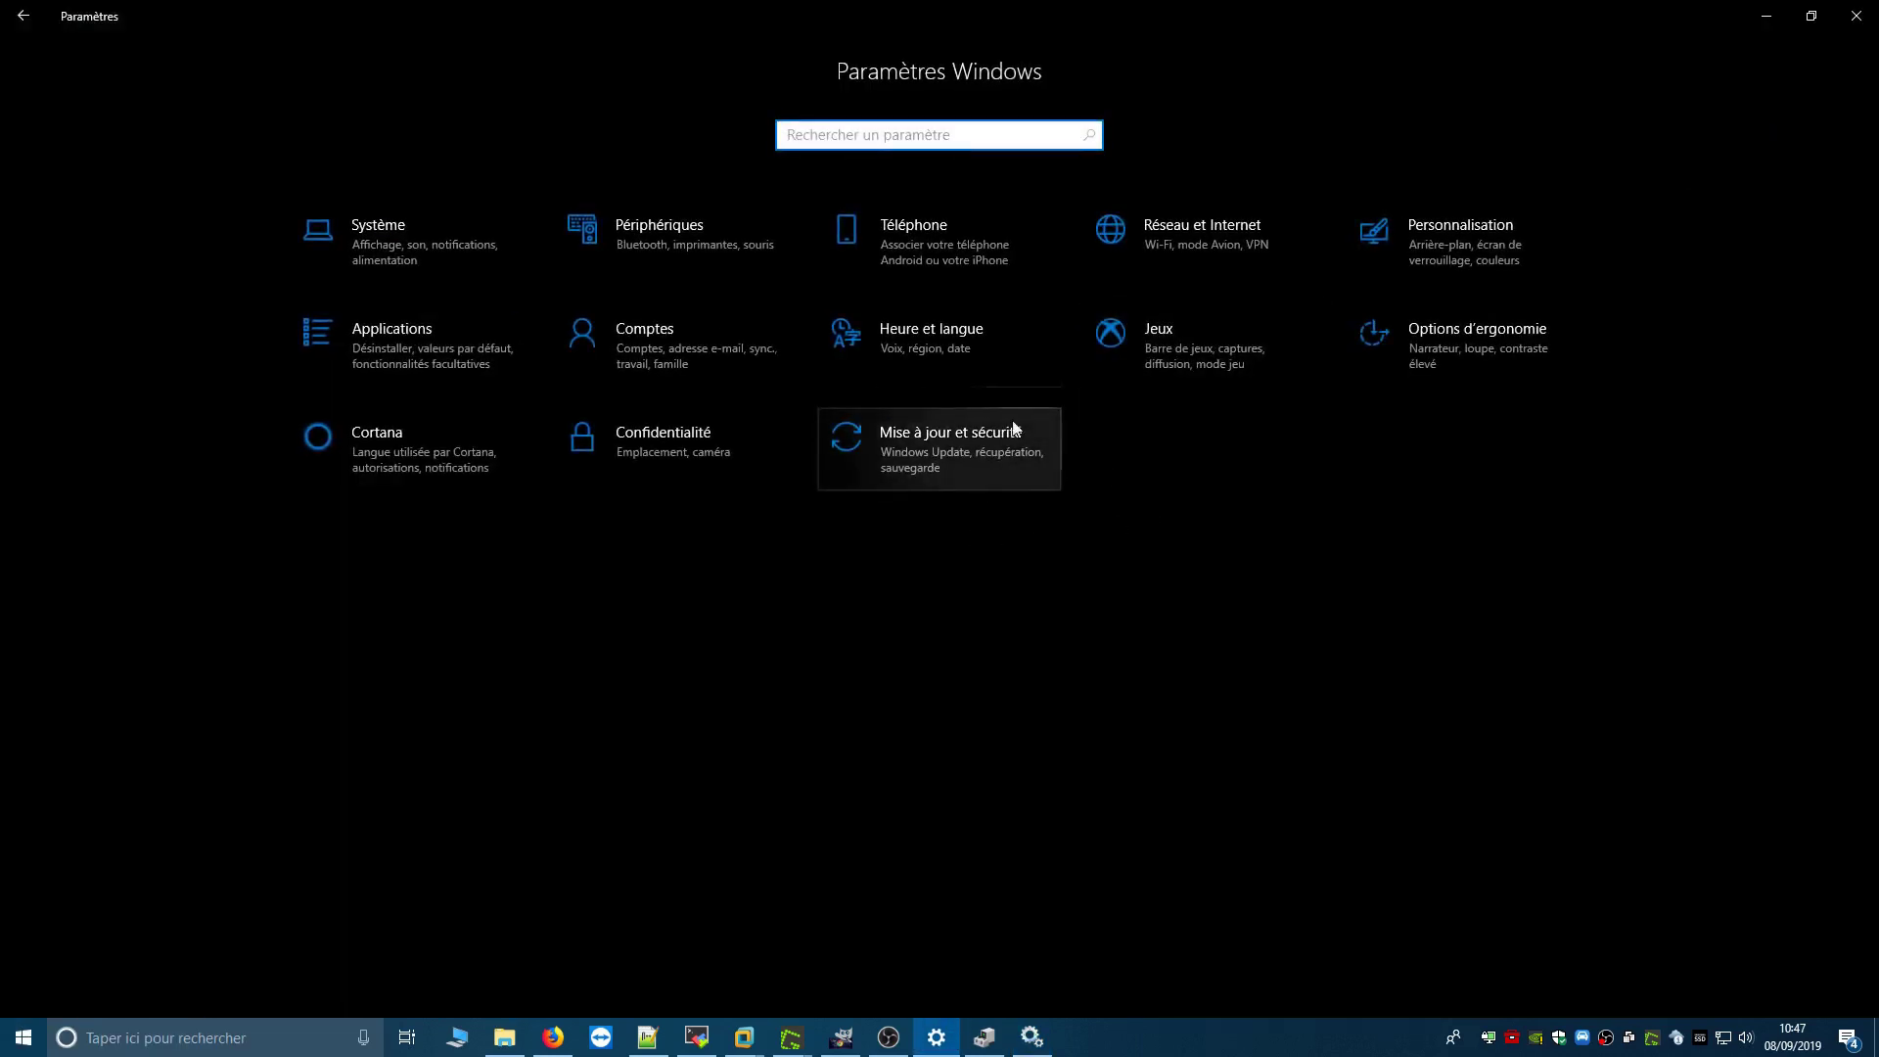
{"action": "left_click", "coordinate": [969, 460]}
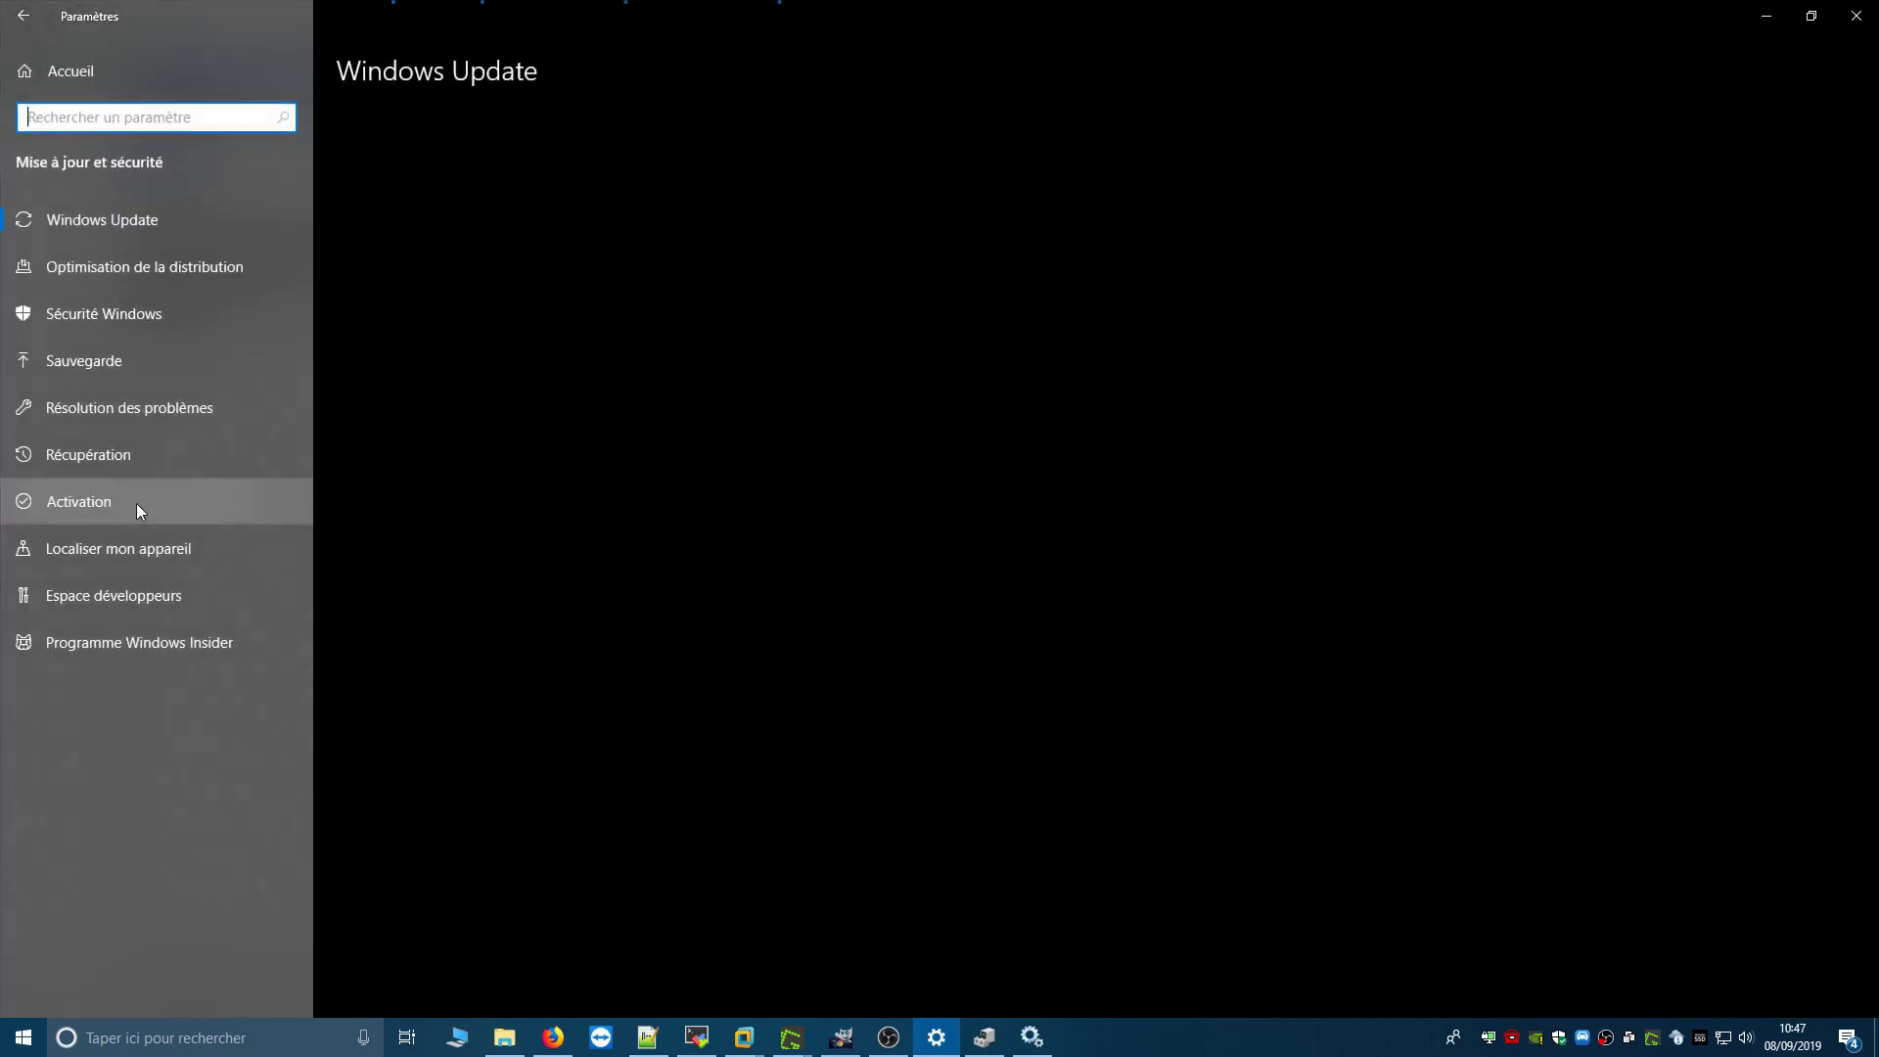
{"action": "left_click", "coordinate": [116, 408]}
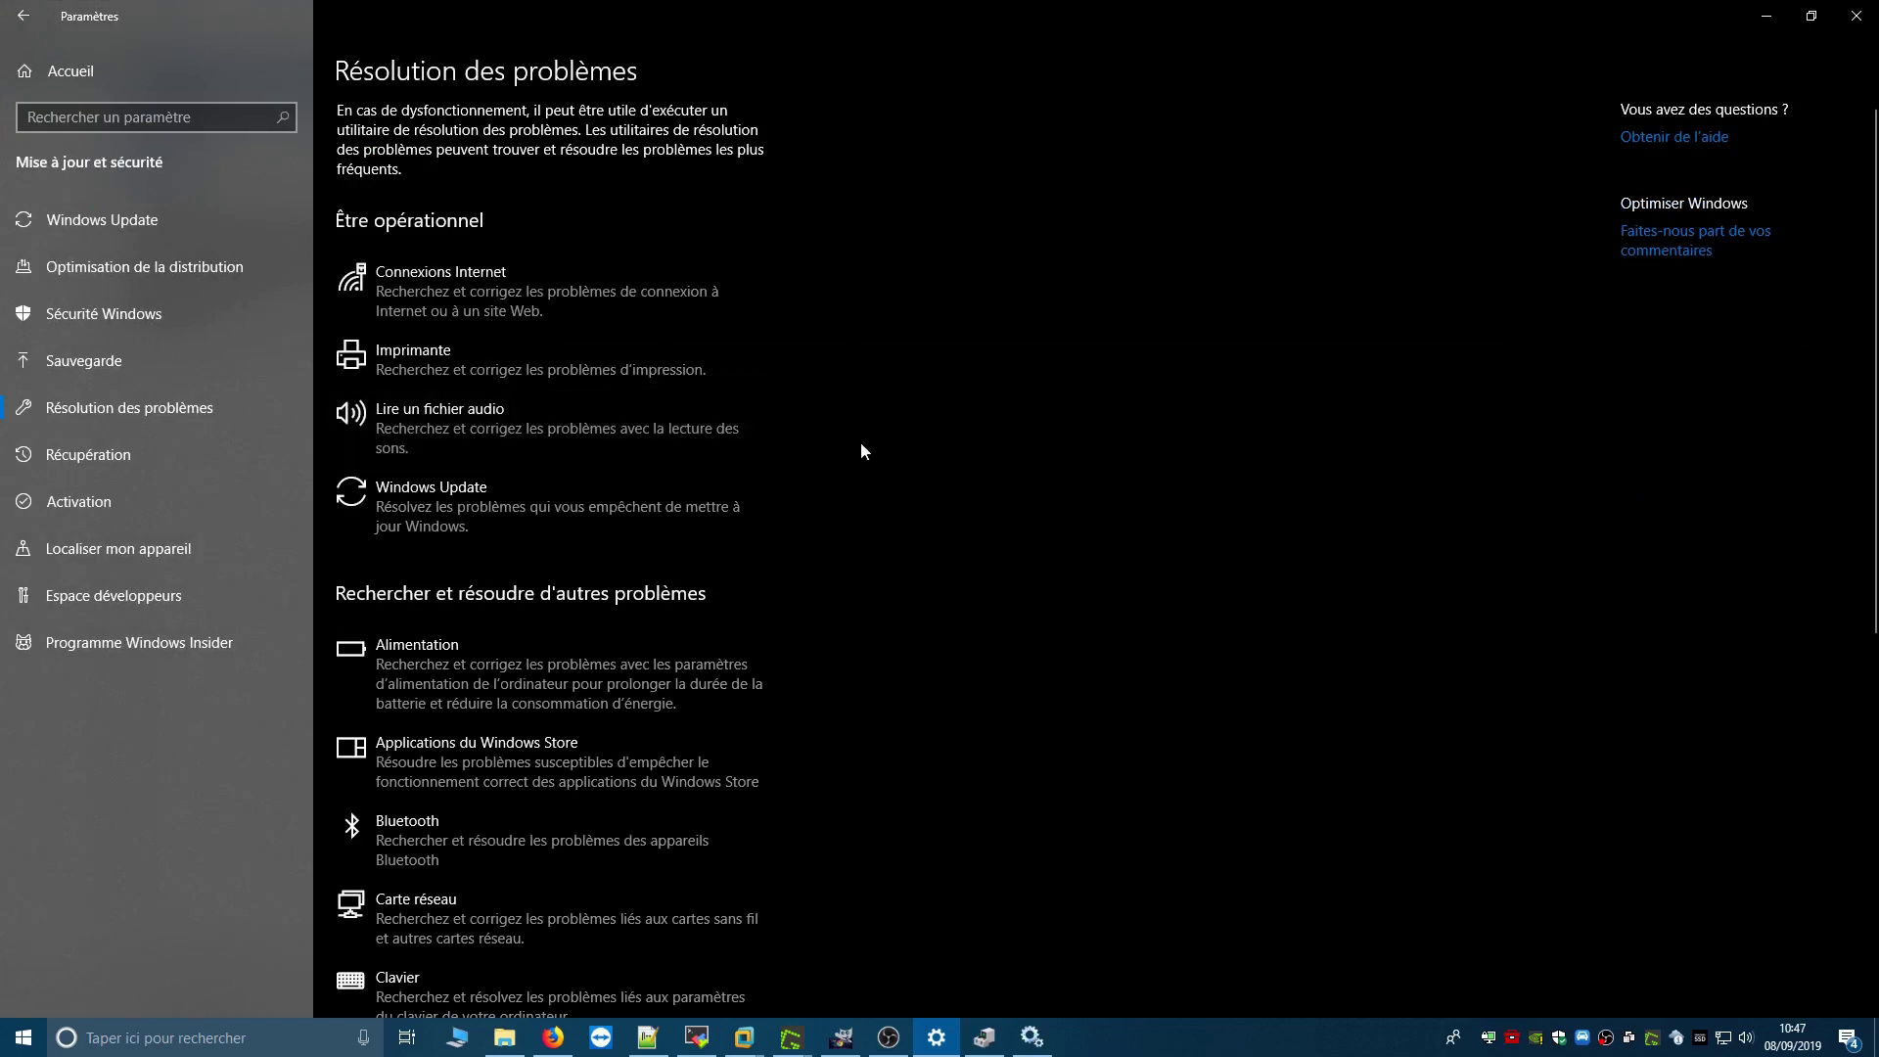
{"action": "left_click", "coordinate": [455, 433]}
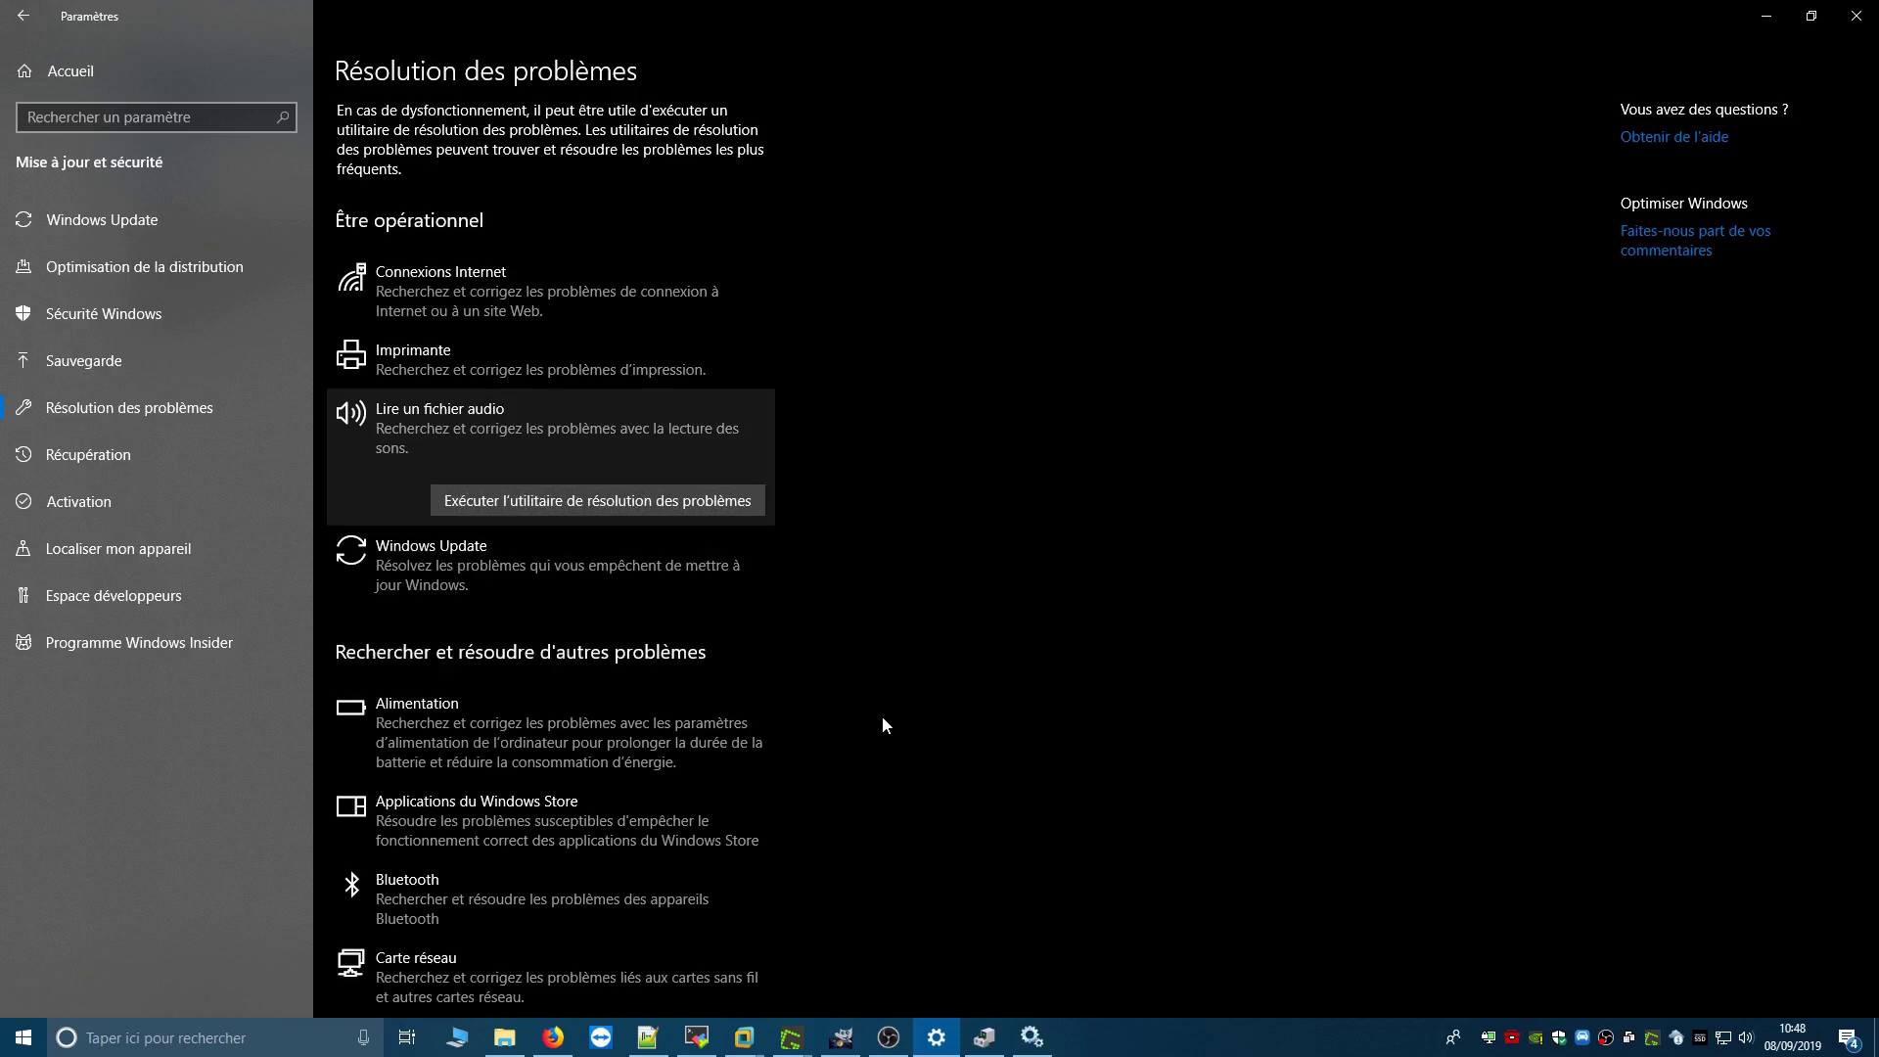
{"action": "scroll", "coordinate": [883, 724], "scroll_direction": "down", "scroll_amount": 8}
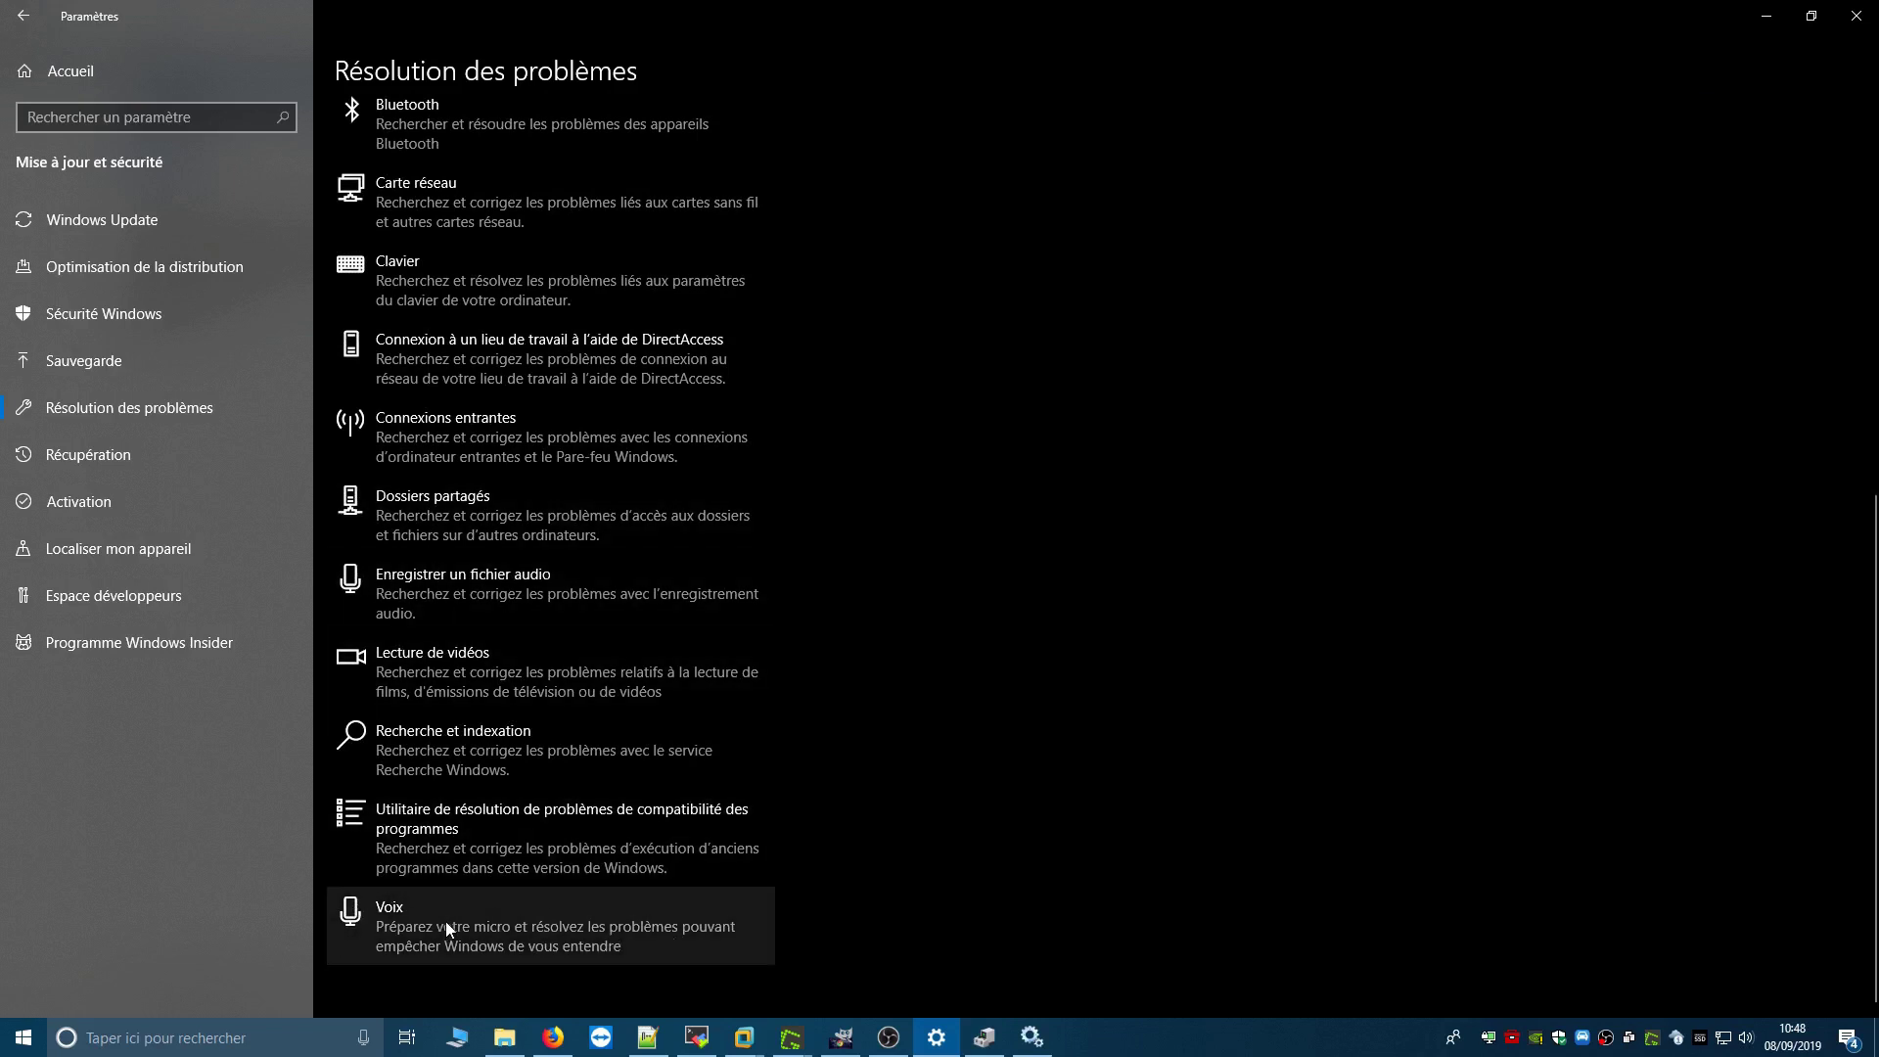
{"action": "scroll", "coordinate": [445, 920], "scroll_direction": "up", "scroll_amount": 8}
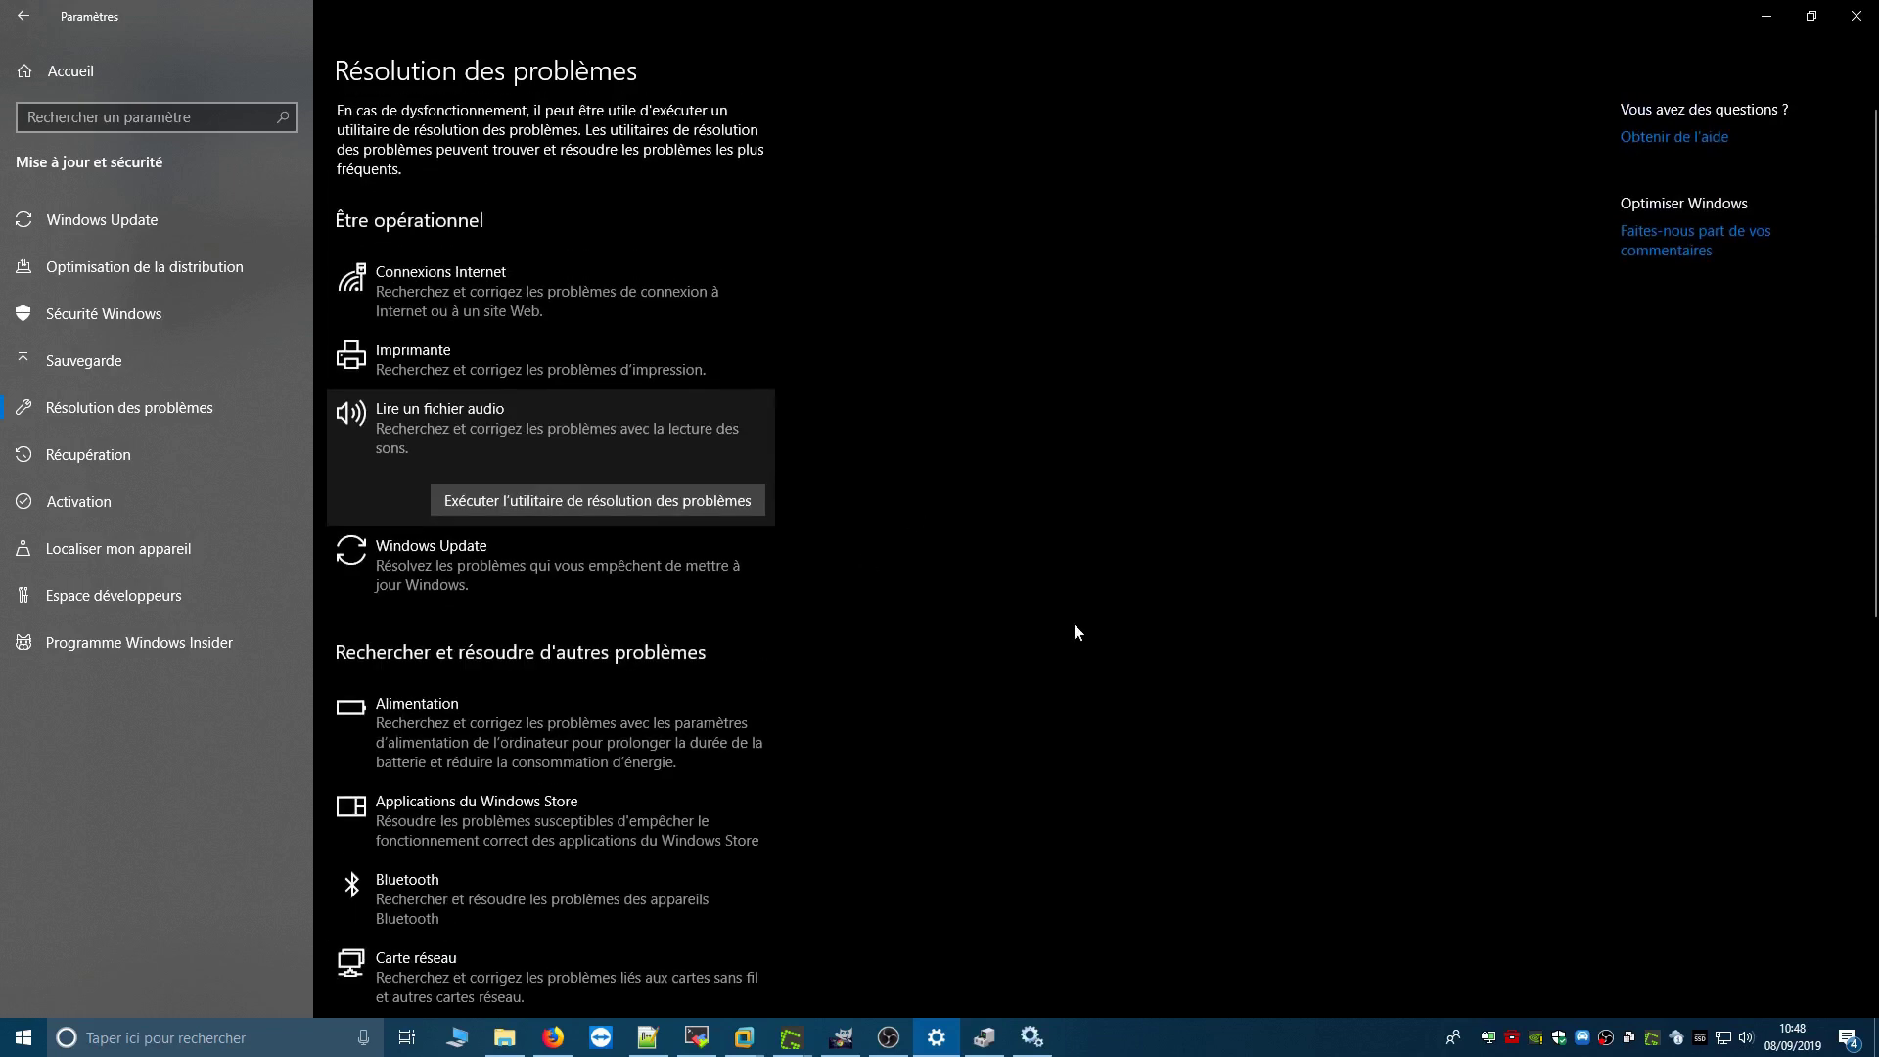
Step: Bring up the services window again, minimize it, and close the Windows settings
{"action": "left_click", "coordinate": [1033, 1037]}
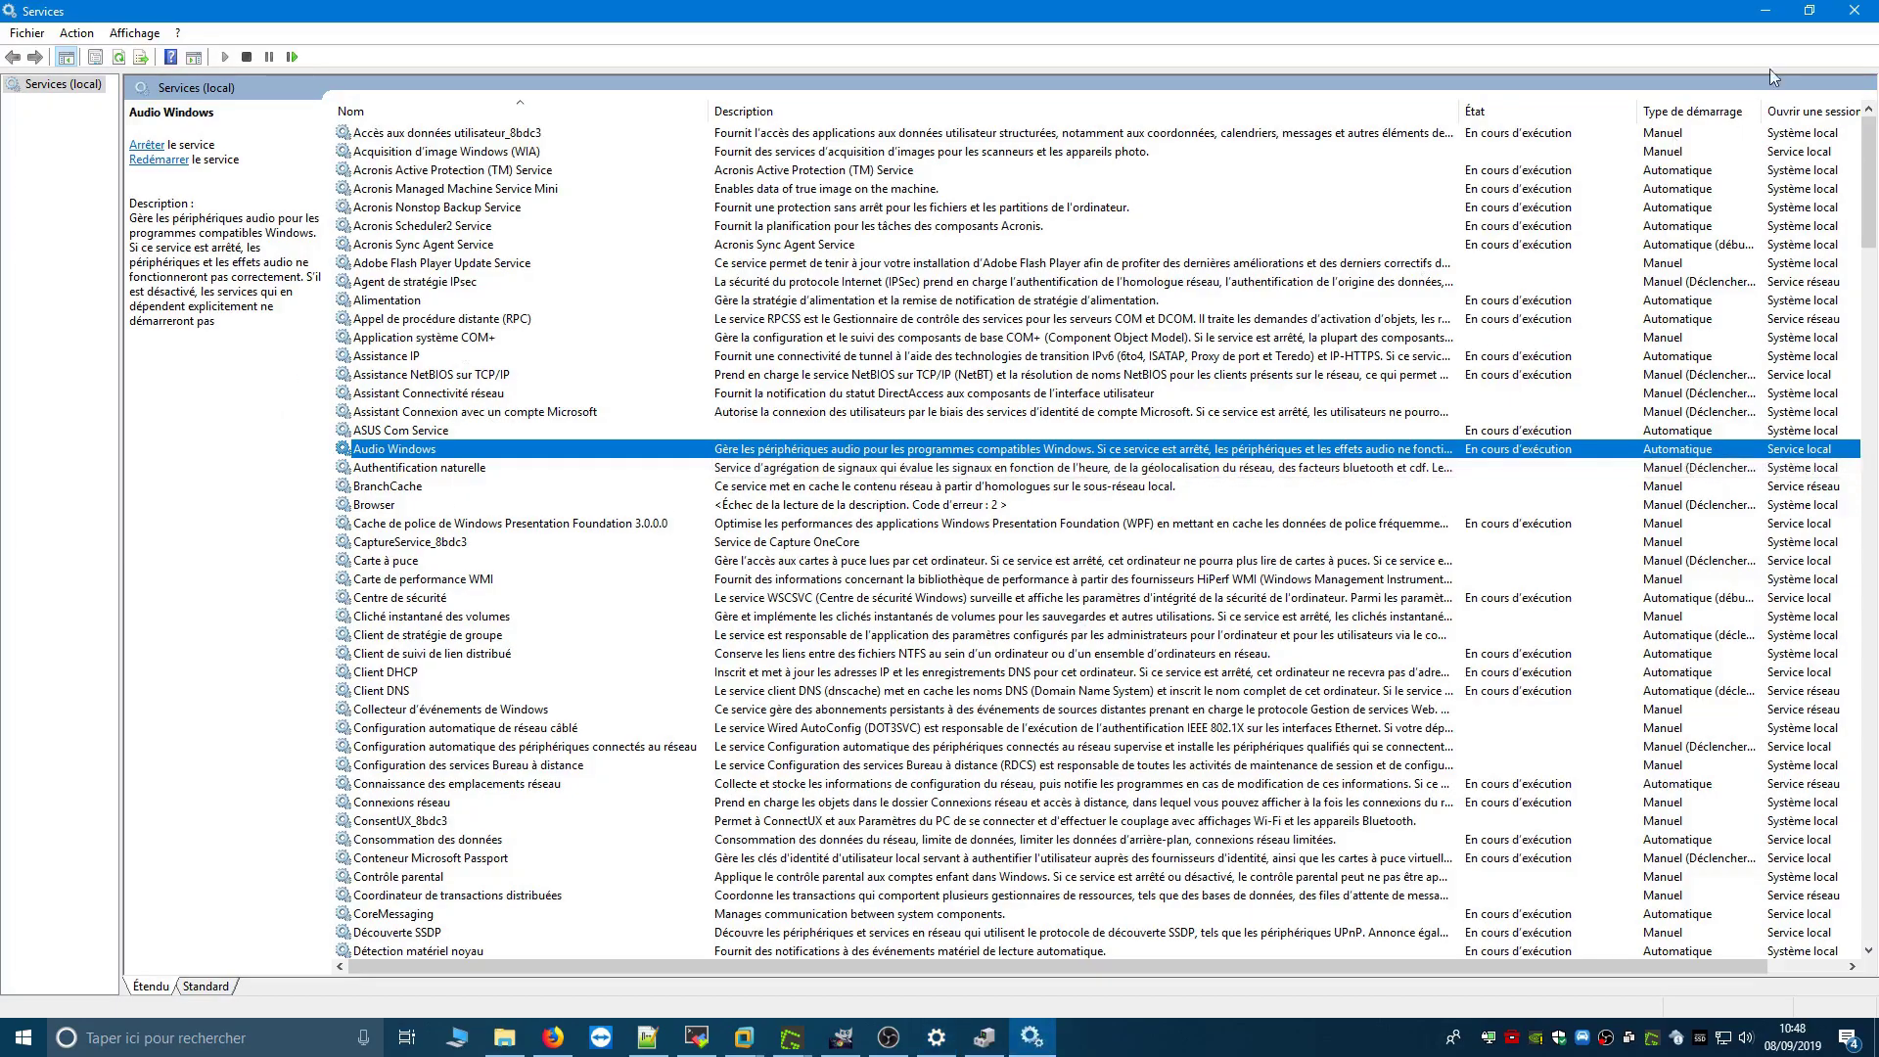
{"action": "left_click", "coordinate": [1765, 10]}
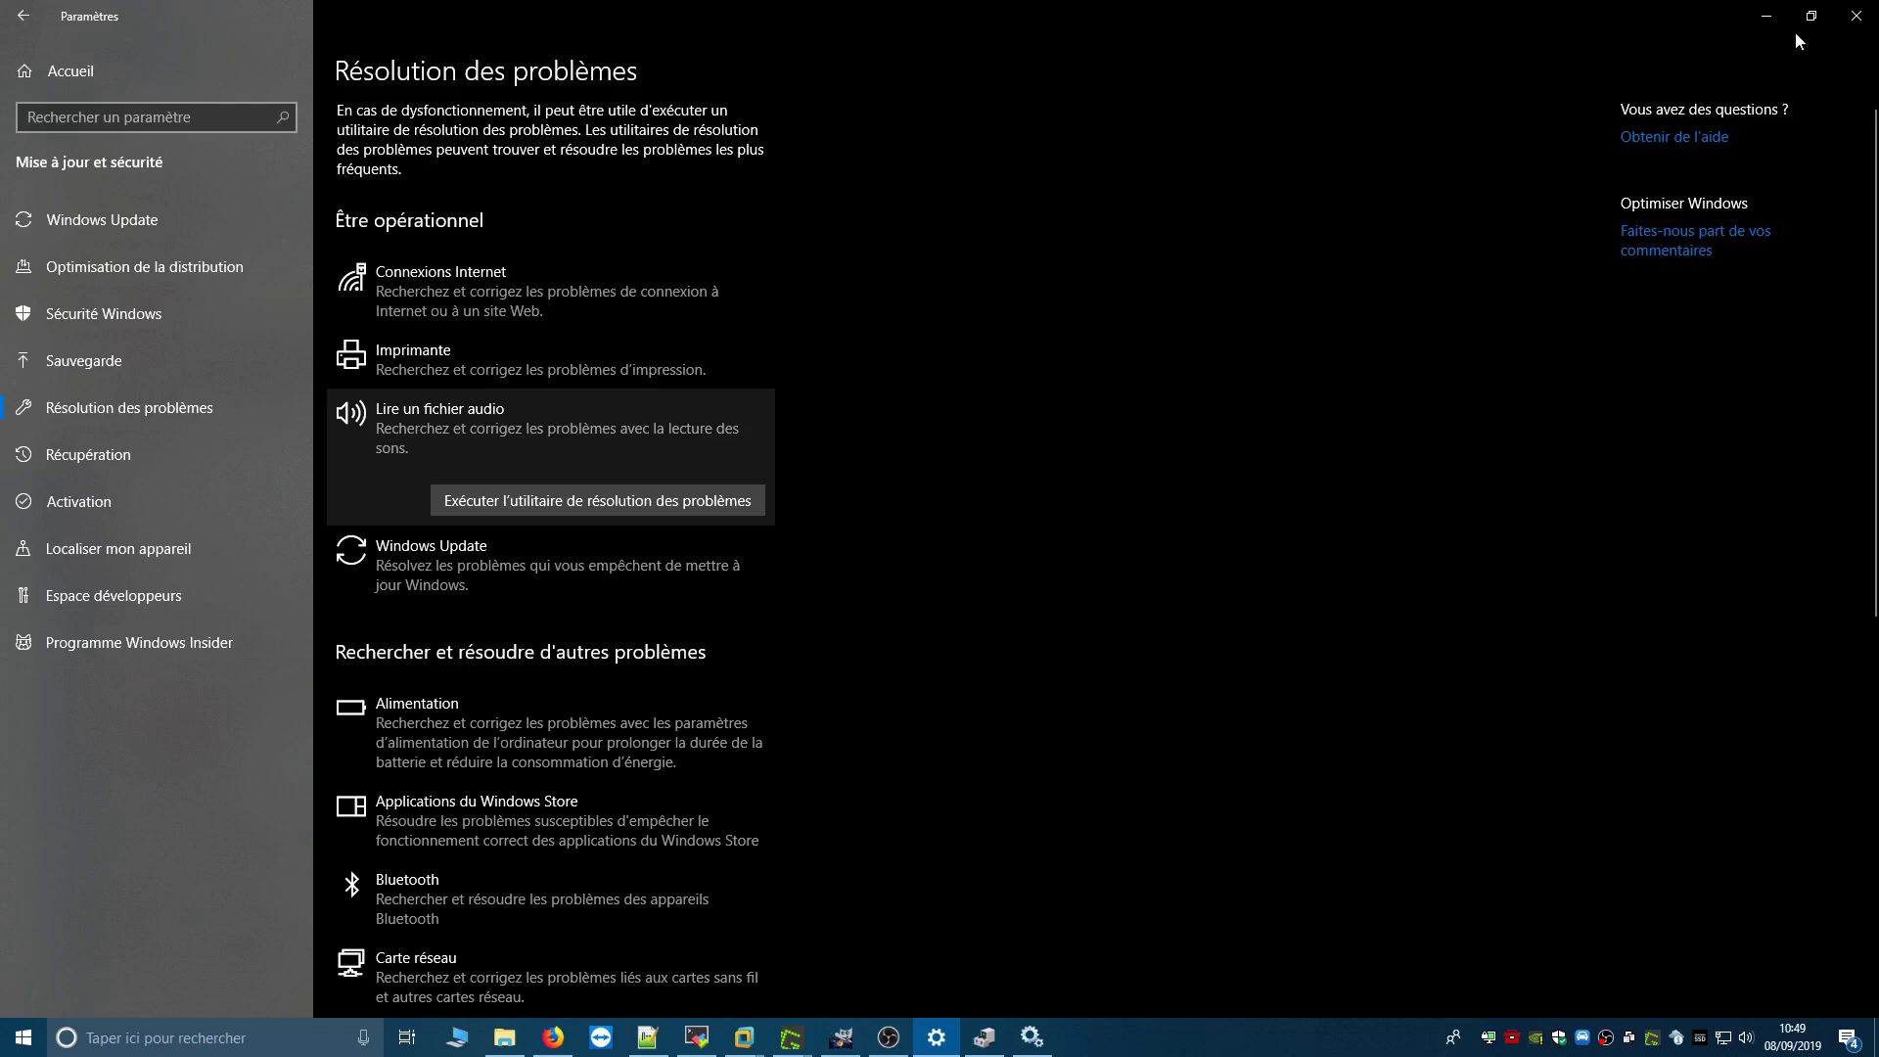
{"action": "left_click", "coordinate": [1856, 15]}
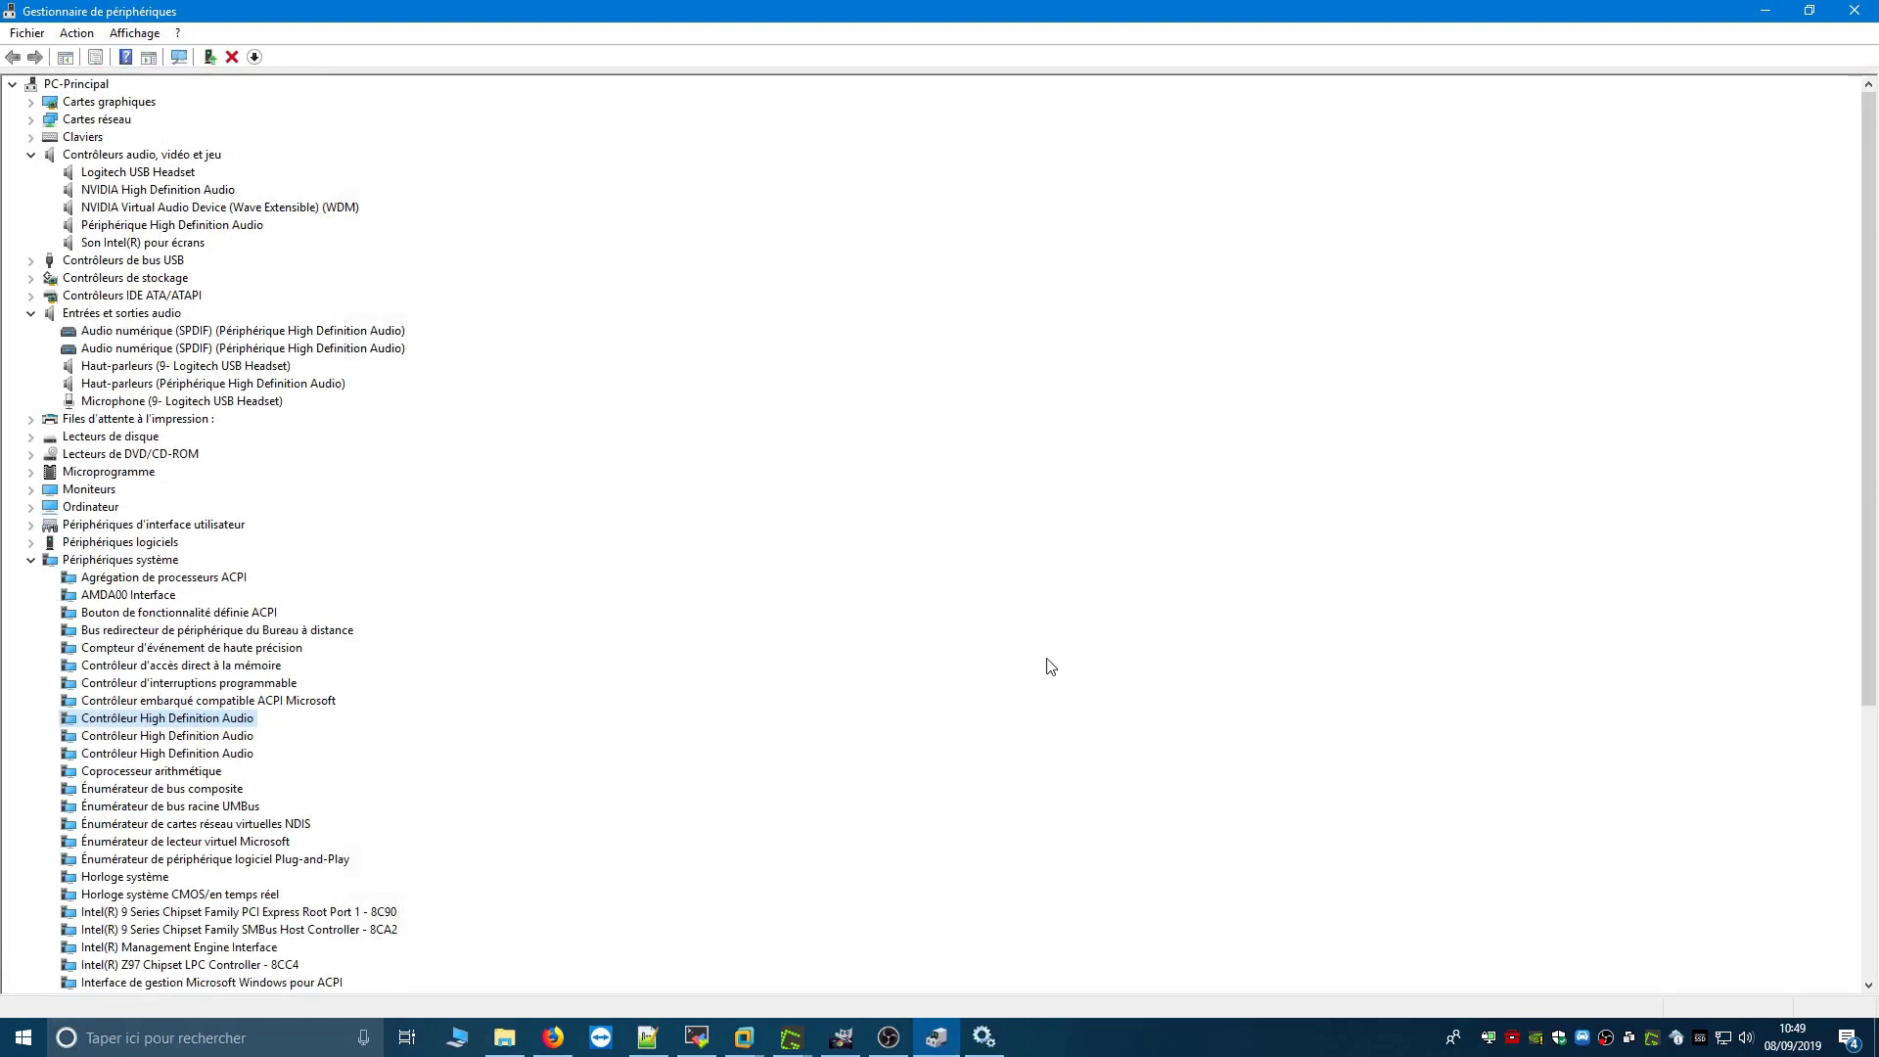
Step: Switch to Firefox and look through the two malekal.com articles on Windows sound problems, ending at the start of the Windows 7, 10 article
{"action": "left_click", "coordinate": [553, 1037]}
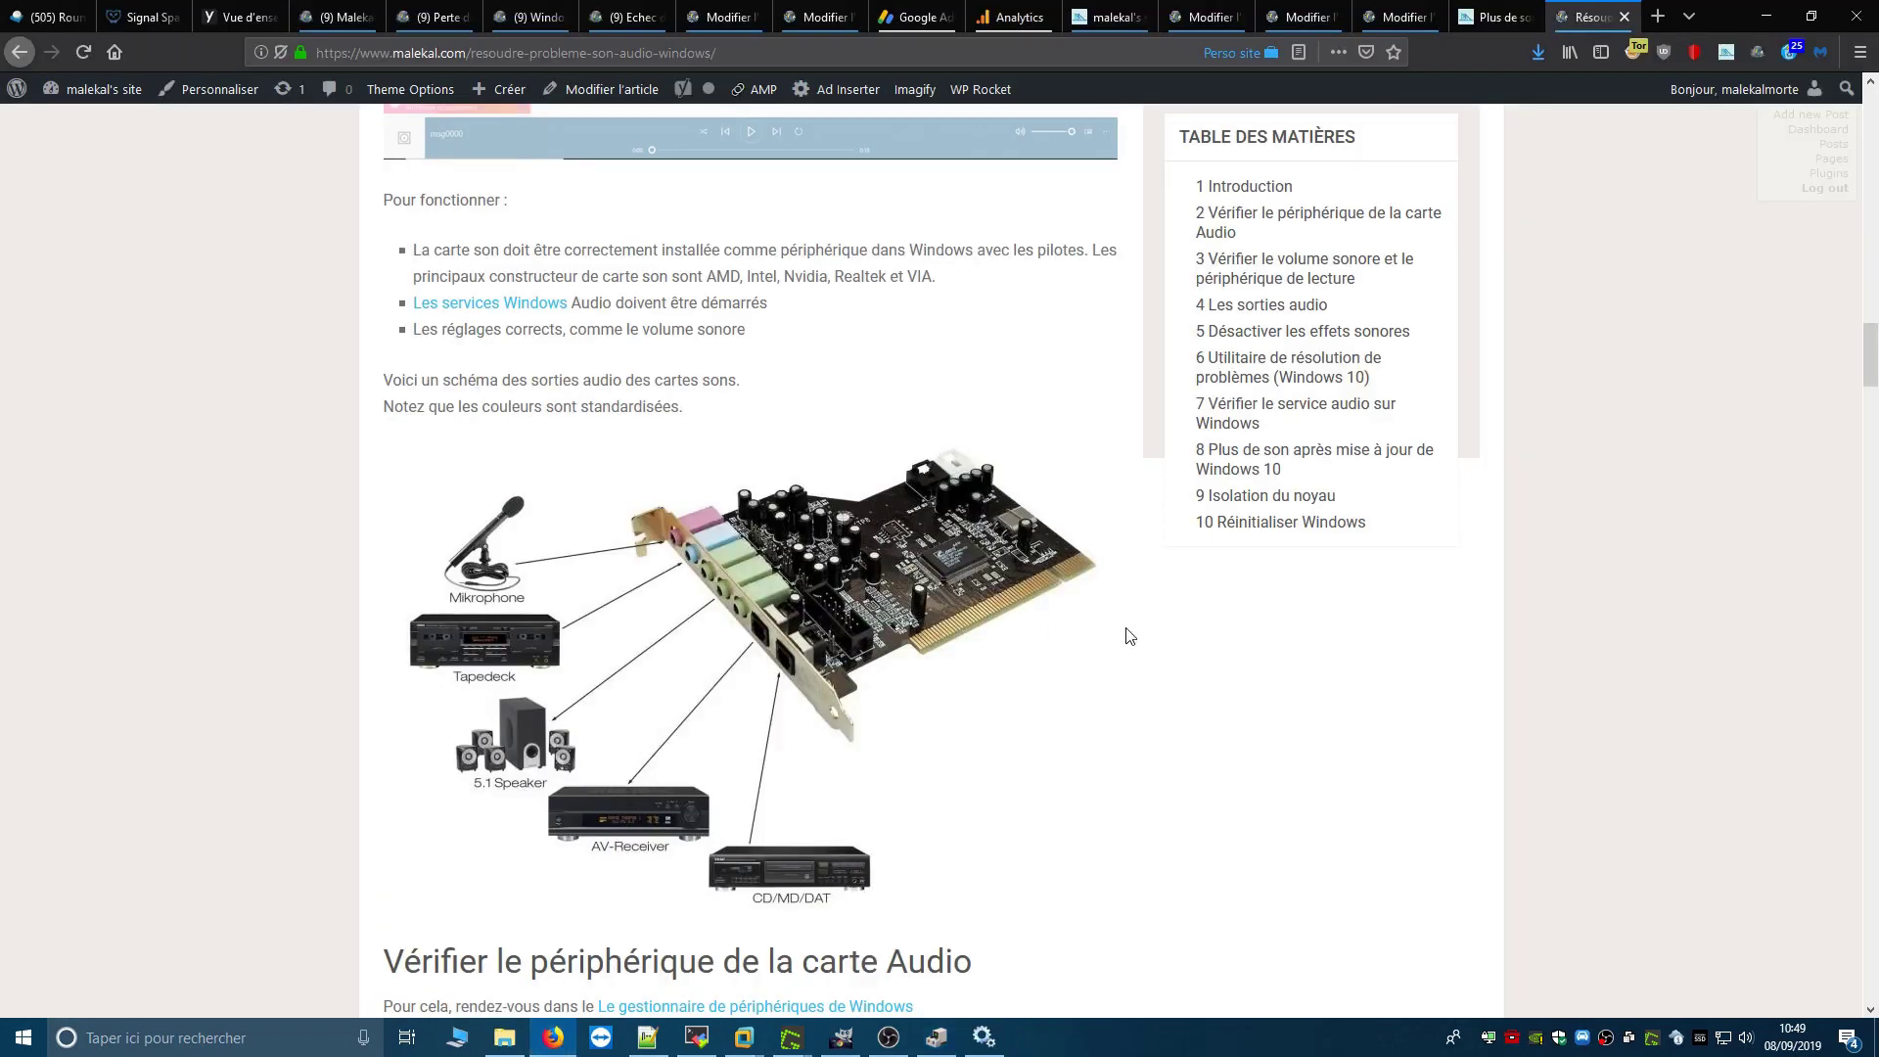
{"action": "scroll", "coordinate": [1126, 636], "scroll_direction": "up", "scroll_amount": 20}
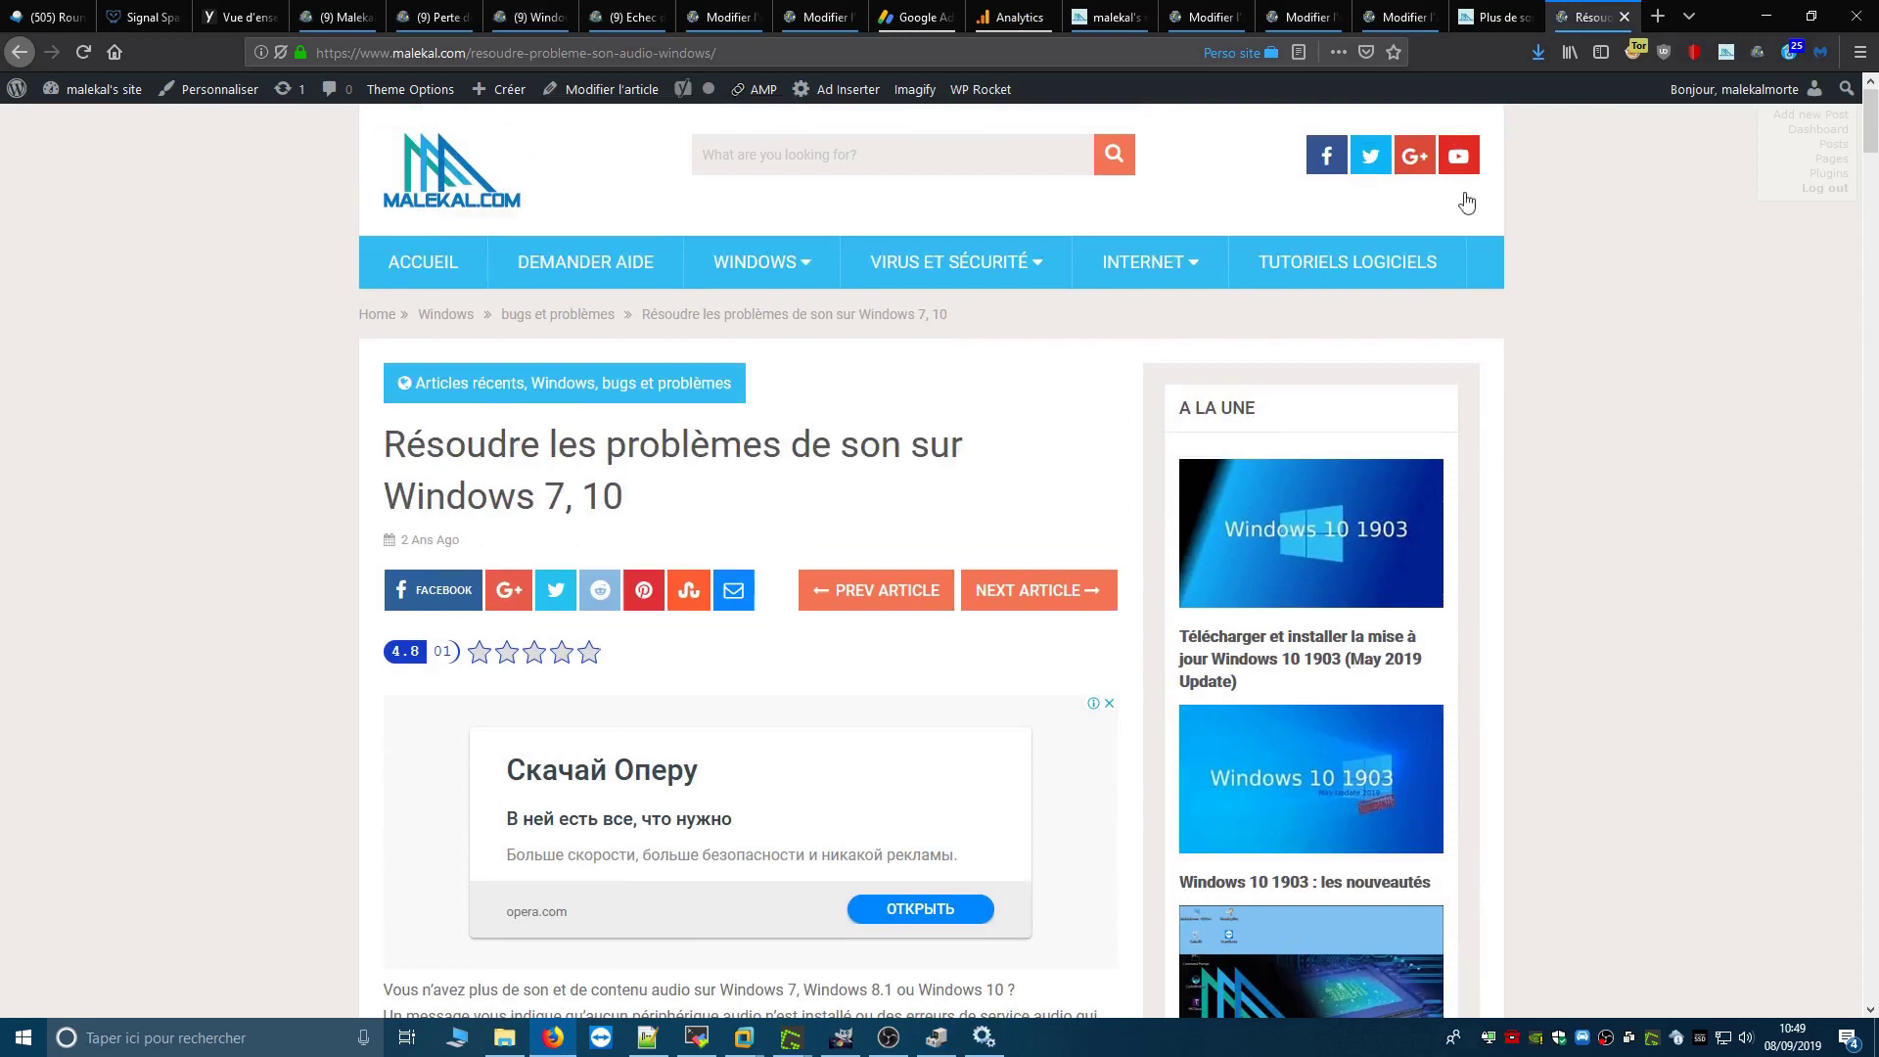
{"action": "left_click", "coordinate": [1495, 17]}
{"action": "left_click_drag", "start_coordinate": [1866, 149], "coordinate": [1872, 899]}
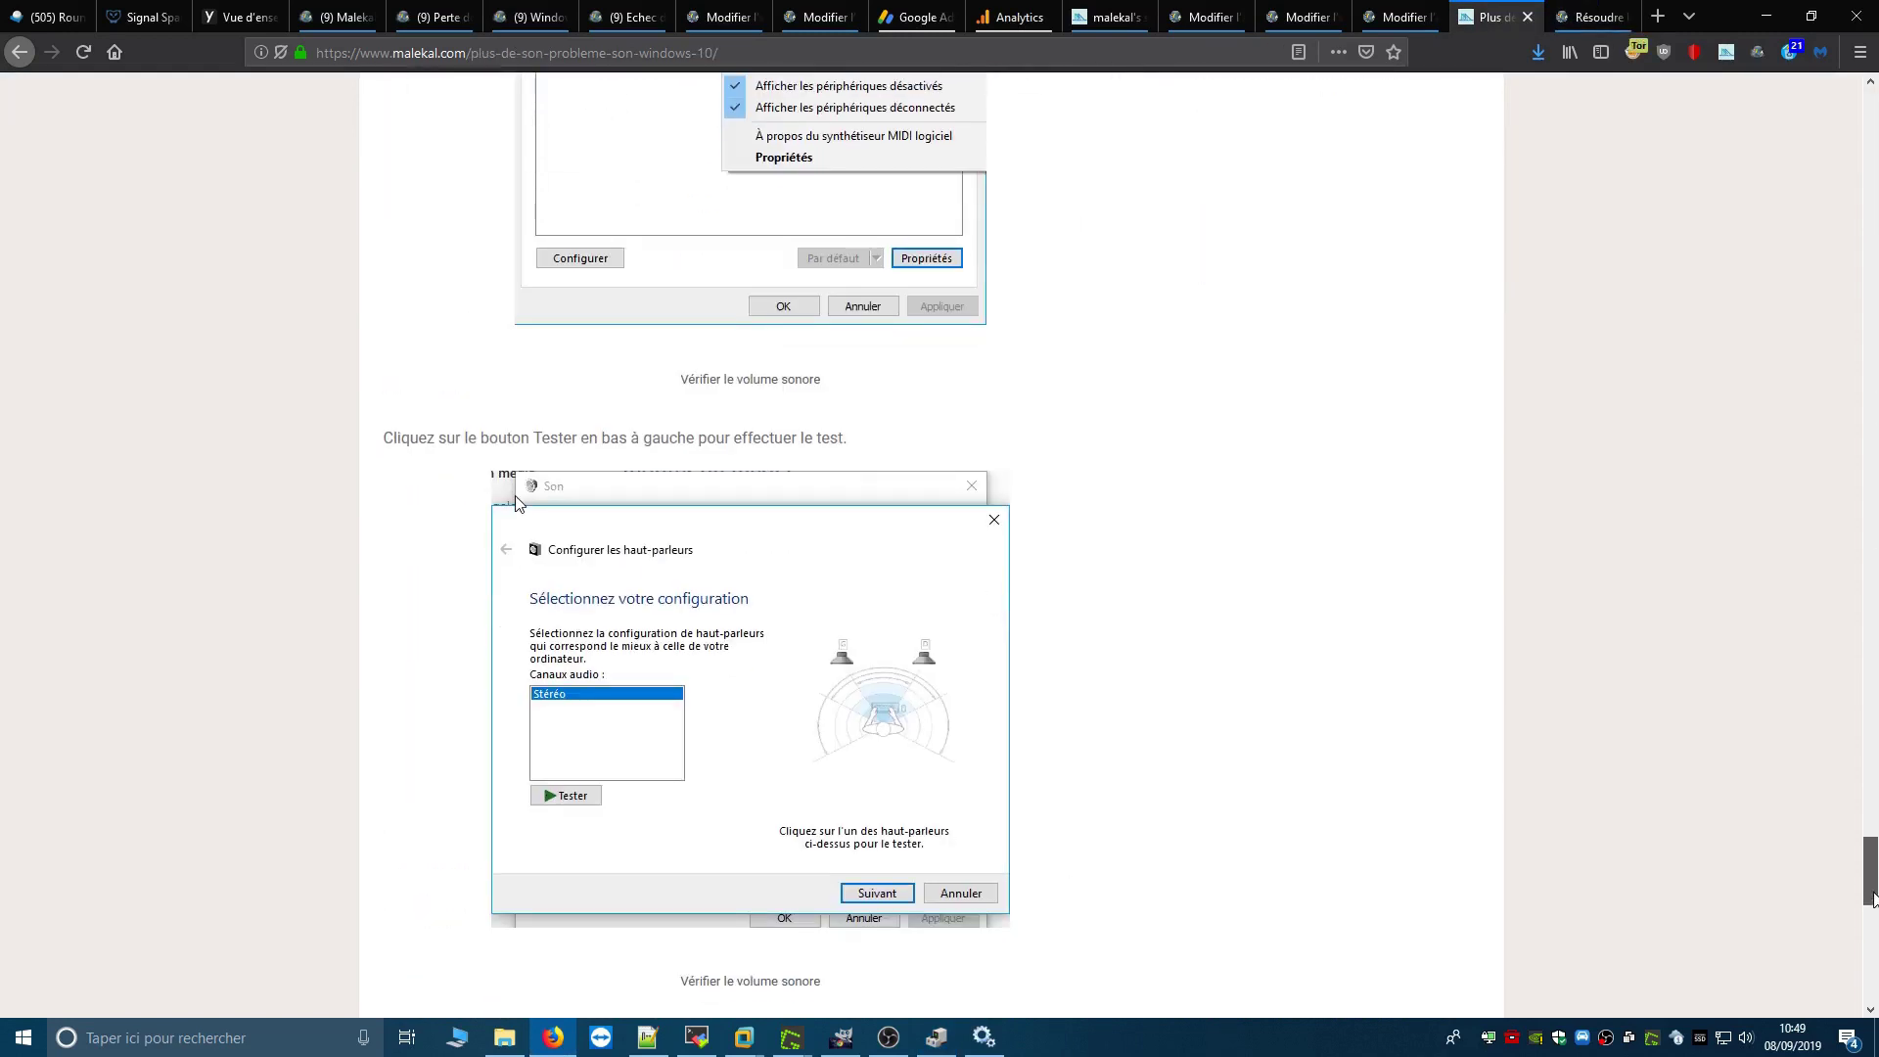
{"action": "scroll", "coordinate": [954, 524], "scroll_direction": "down", "scroll_amount": 5}
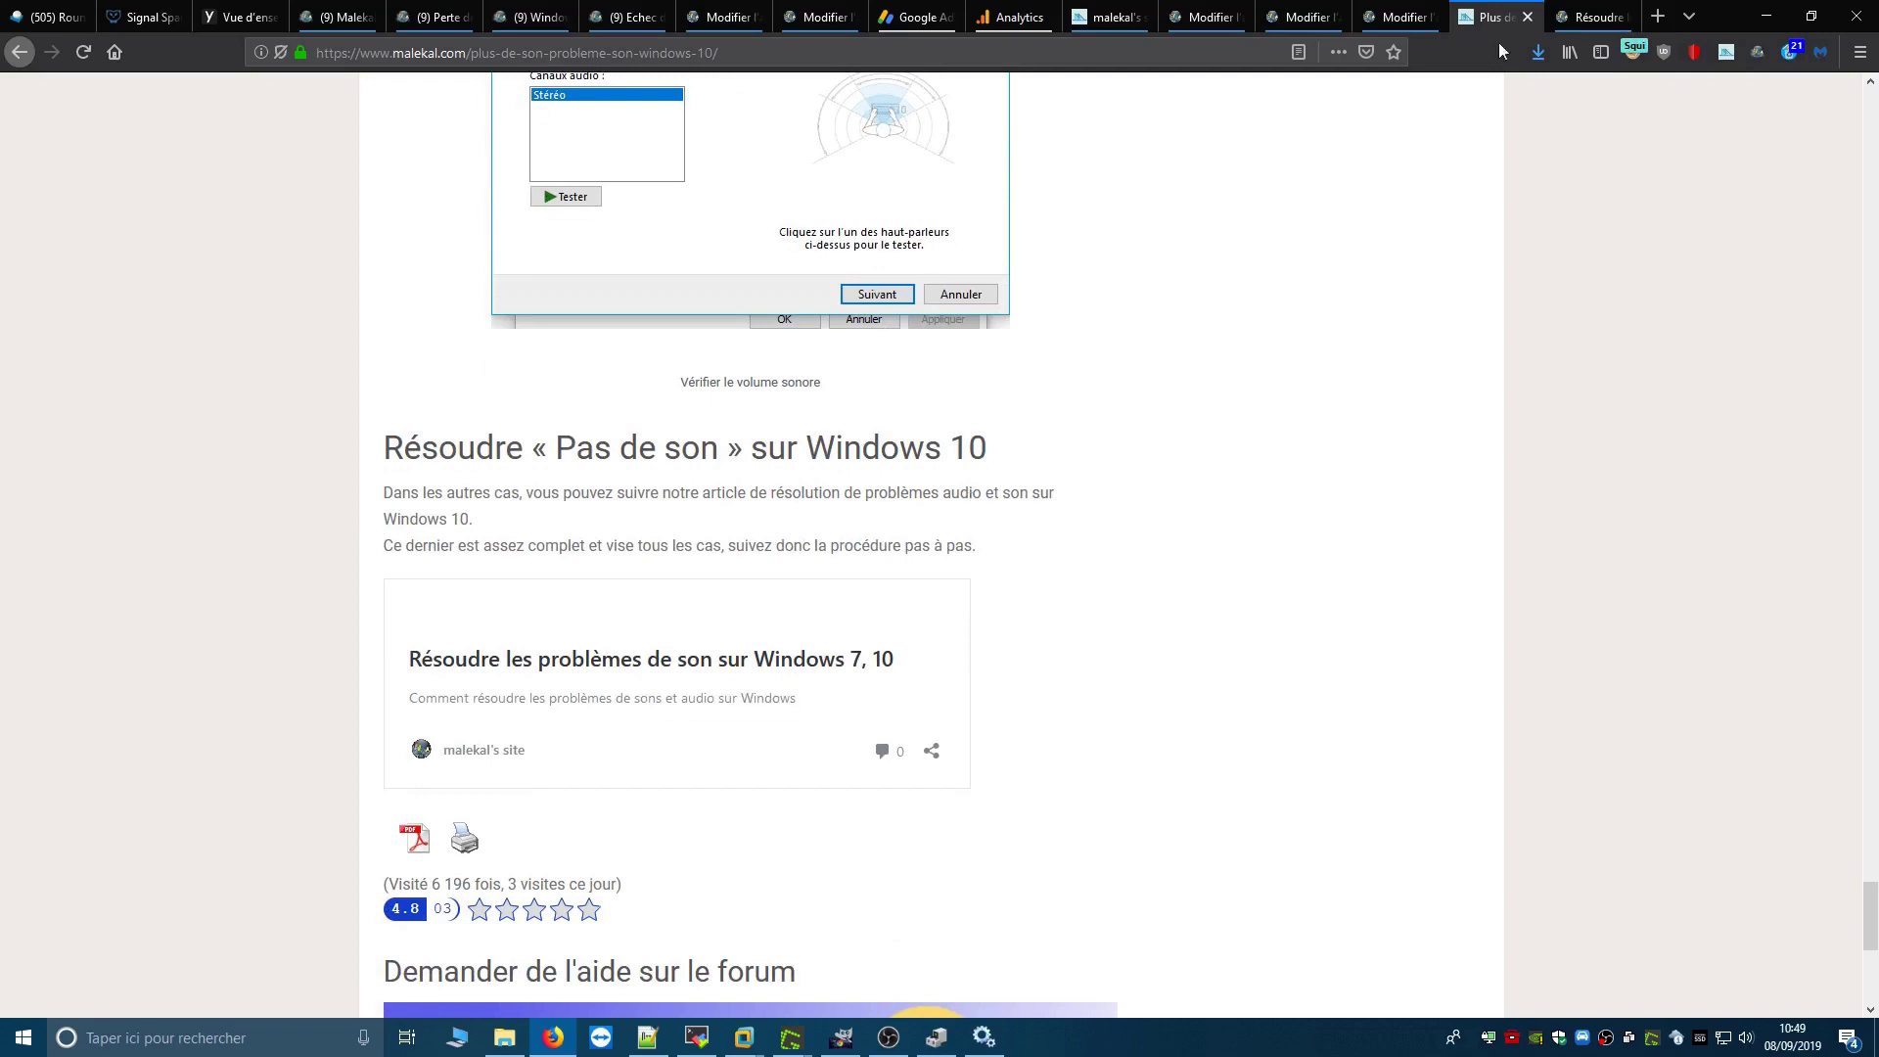
{"action": "left_click", "coordinate": [1596, 16]}
{"action": "mouse_move", "coordinate": [1869, 160]}
{"action": "left_mouse_down"}
{"action": "mouse_move", "coordinate": [1873, 954]}
{"action": "mouse_move", "coordinate": [1872, 127]}
{"action": "left_mouse_up"}
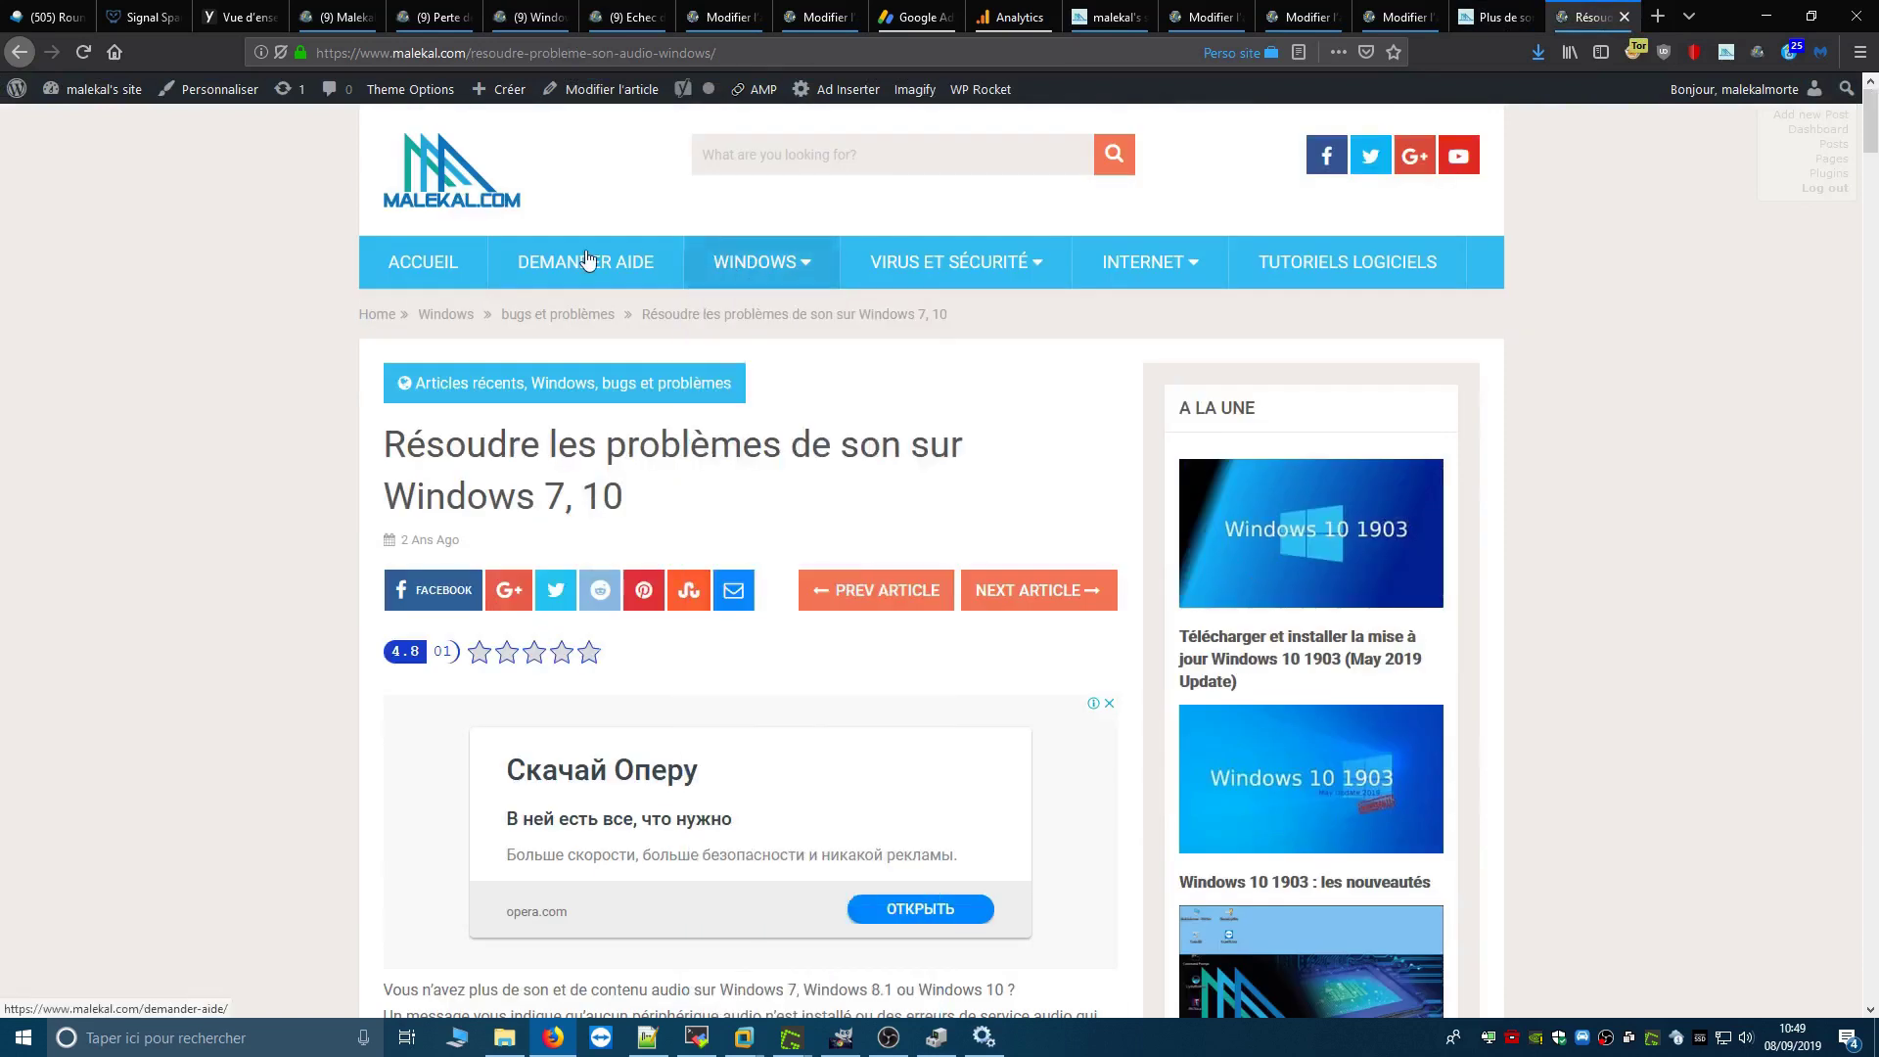
Step: Open the Demander Aide page of malekal.com, review the forum registration instructions, and switch back to Device Manager
{"action": "left_click", "coordinate": [606, 273]}
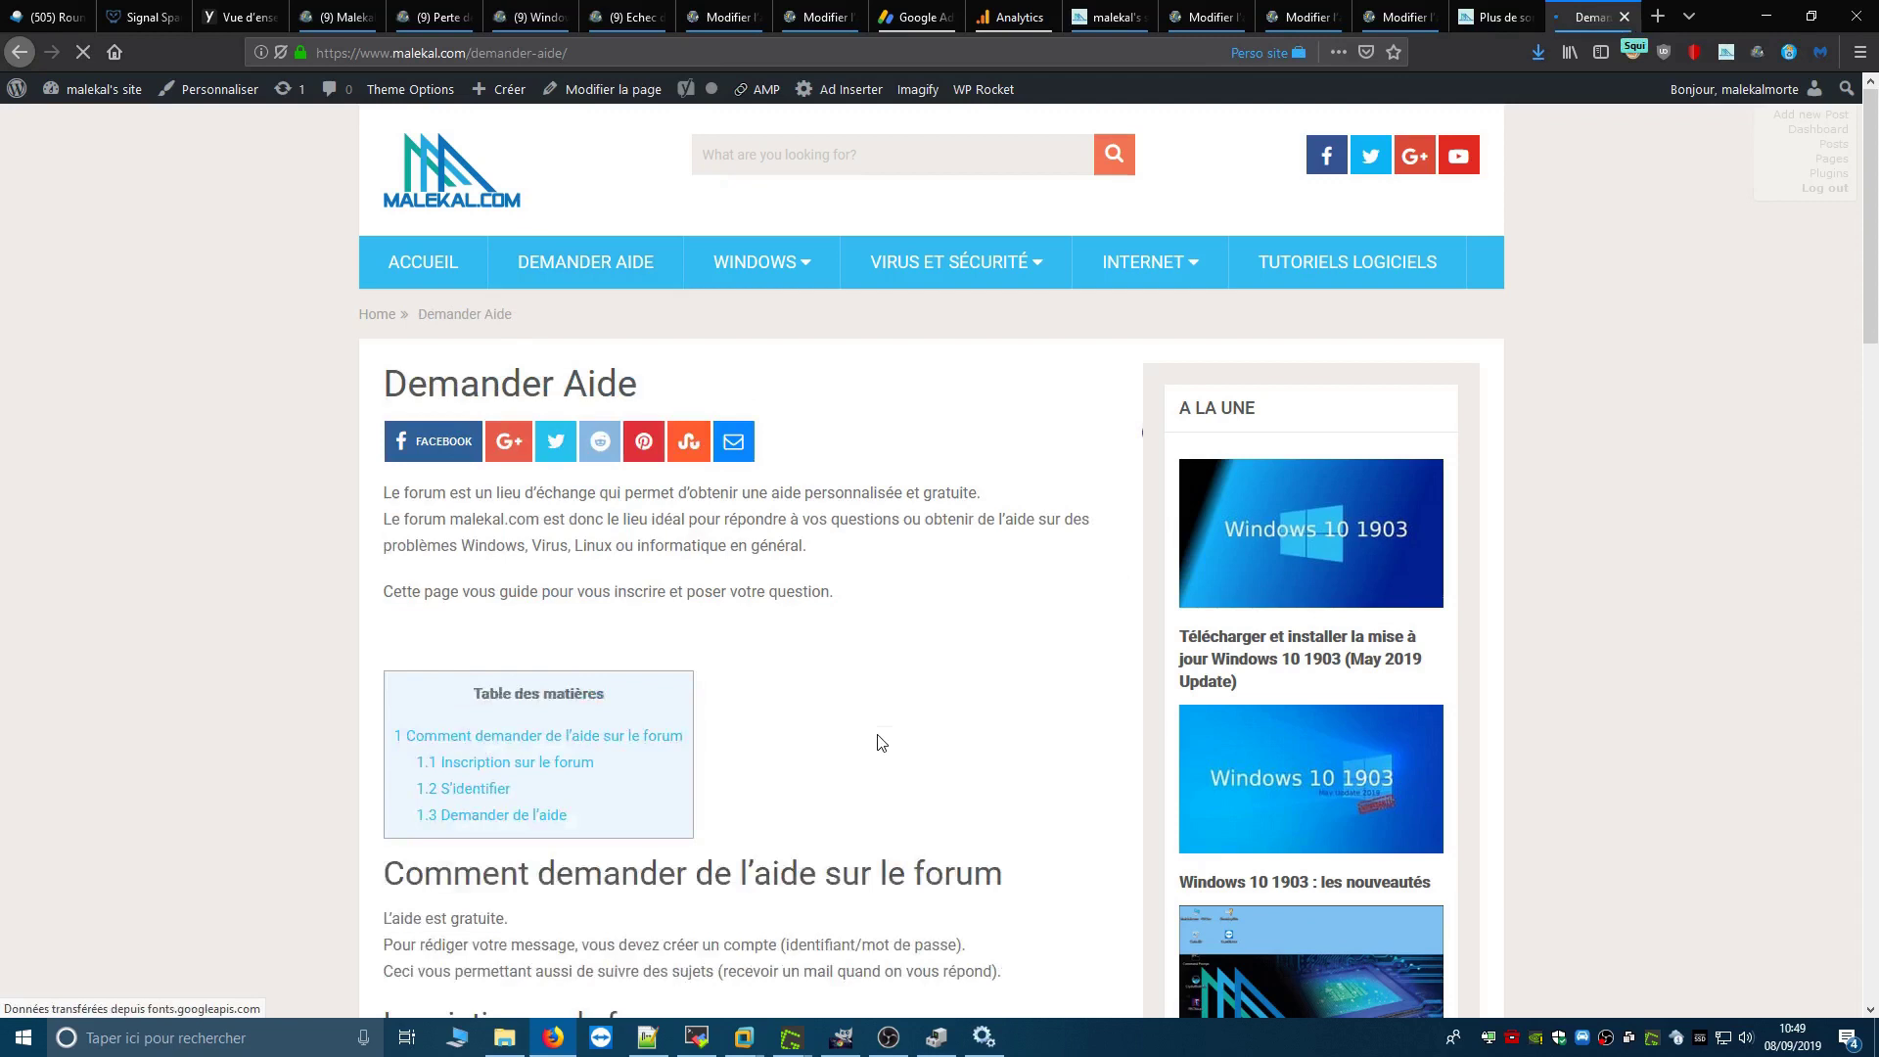
{"action": "scroll", "coordinate": [878, 739], "scroll_direction": "down", "scroll_amount": 10}
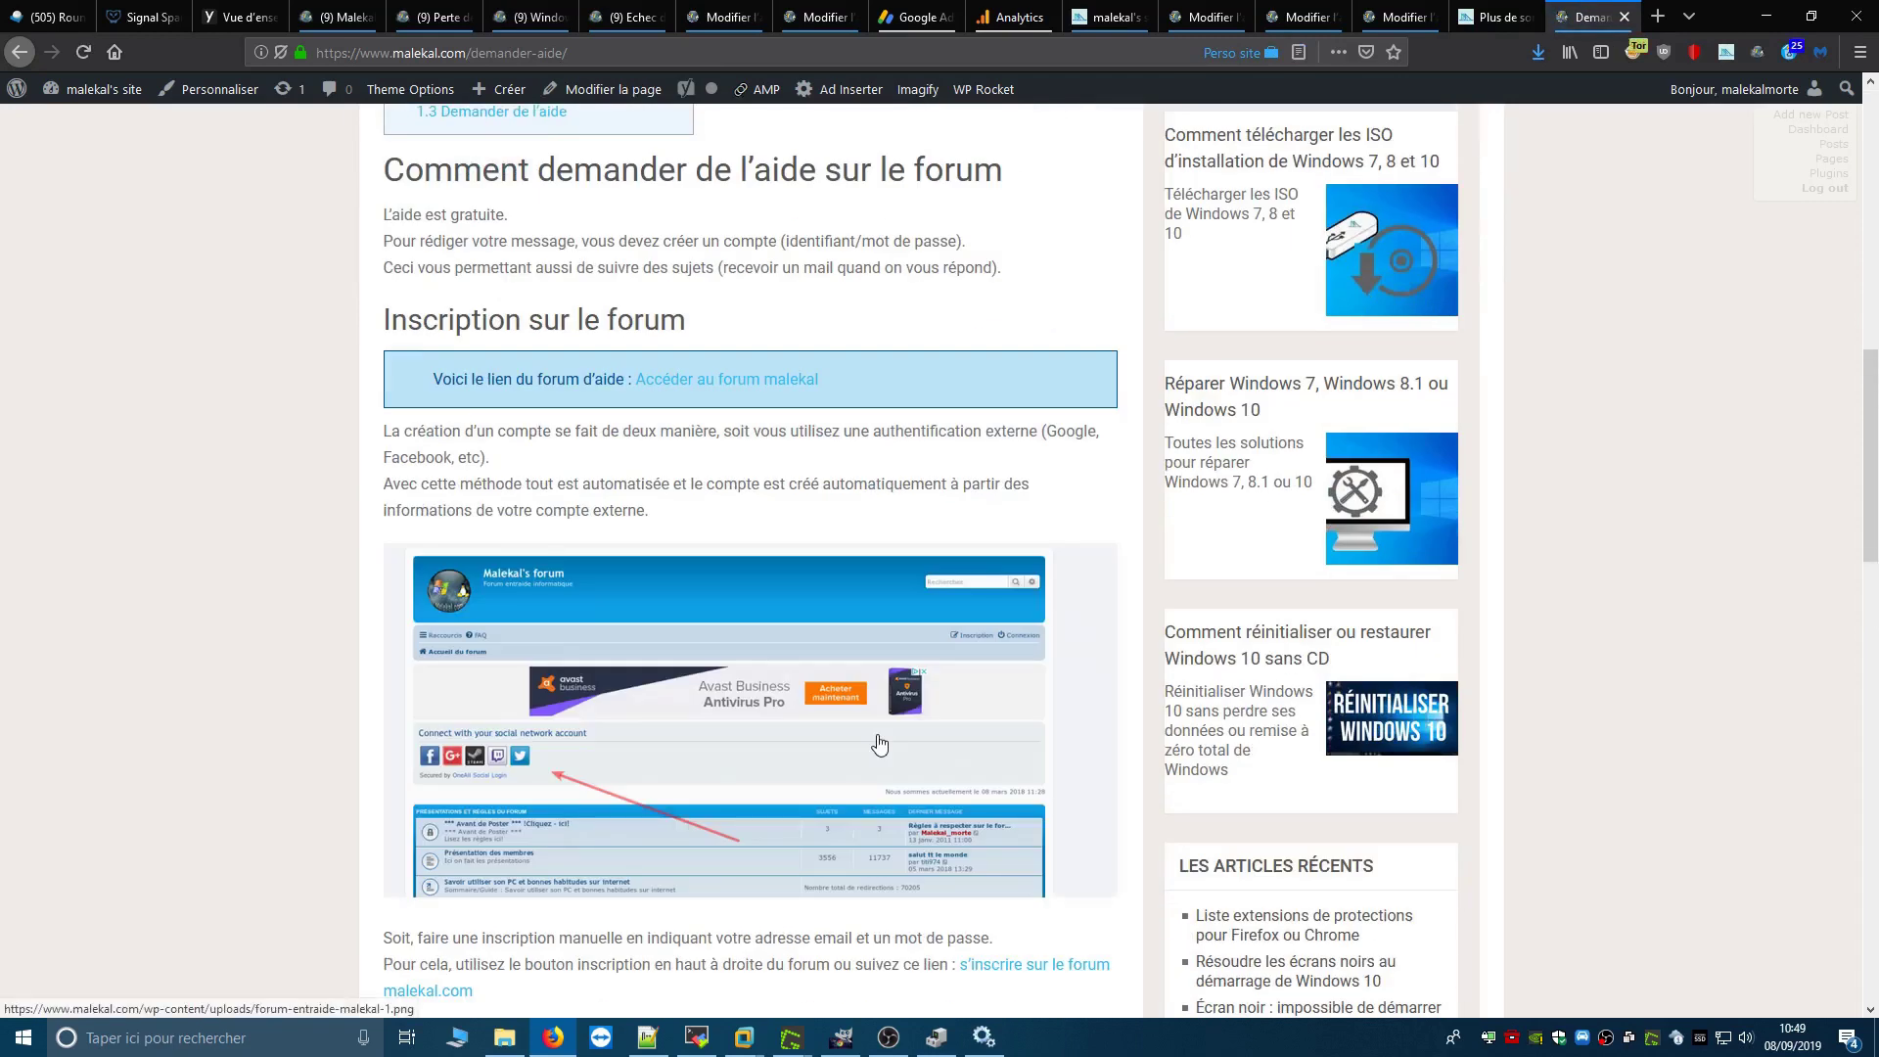
{"action": "scroll", "coordinate": [878, 744], "scroll_direction": "down", "scroll_amount": 5}
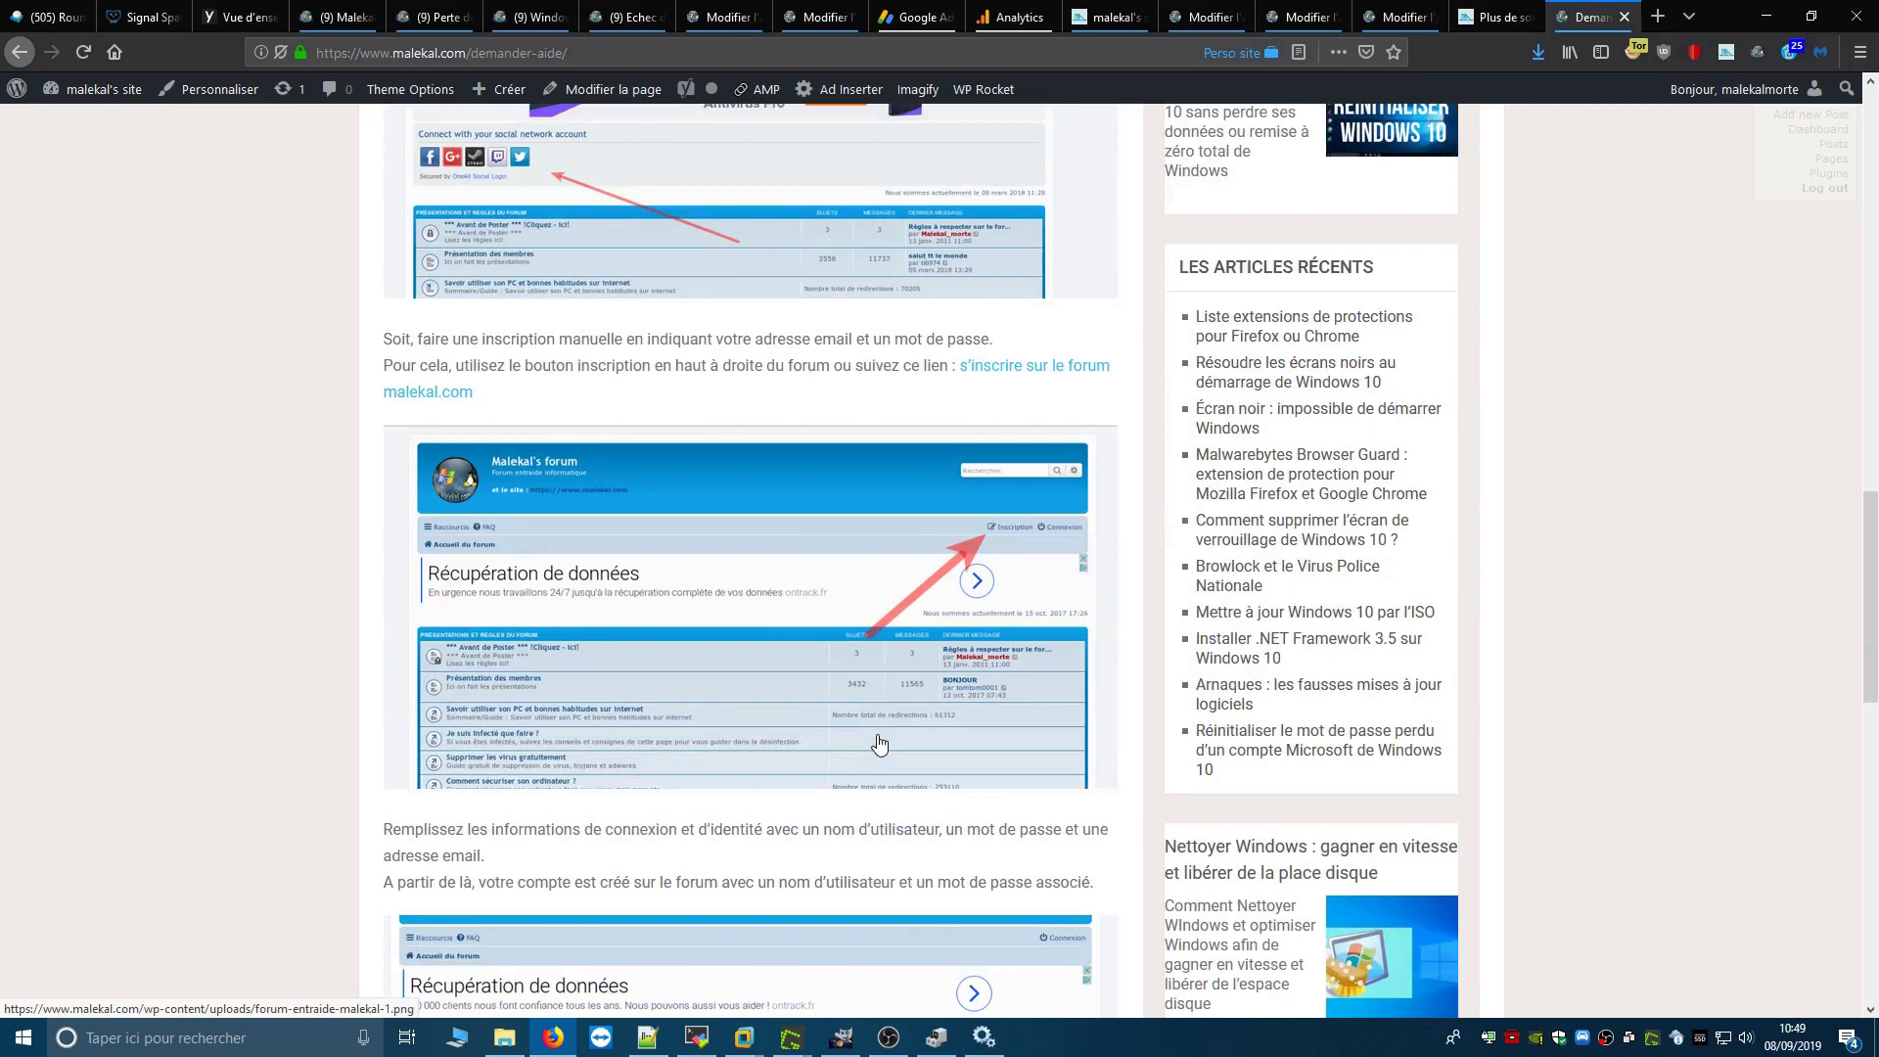
{"action": "scroll", "coordinate": [878, 743], "scroll_direction": "down", "scroll_amount": 5}
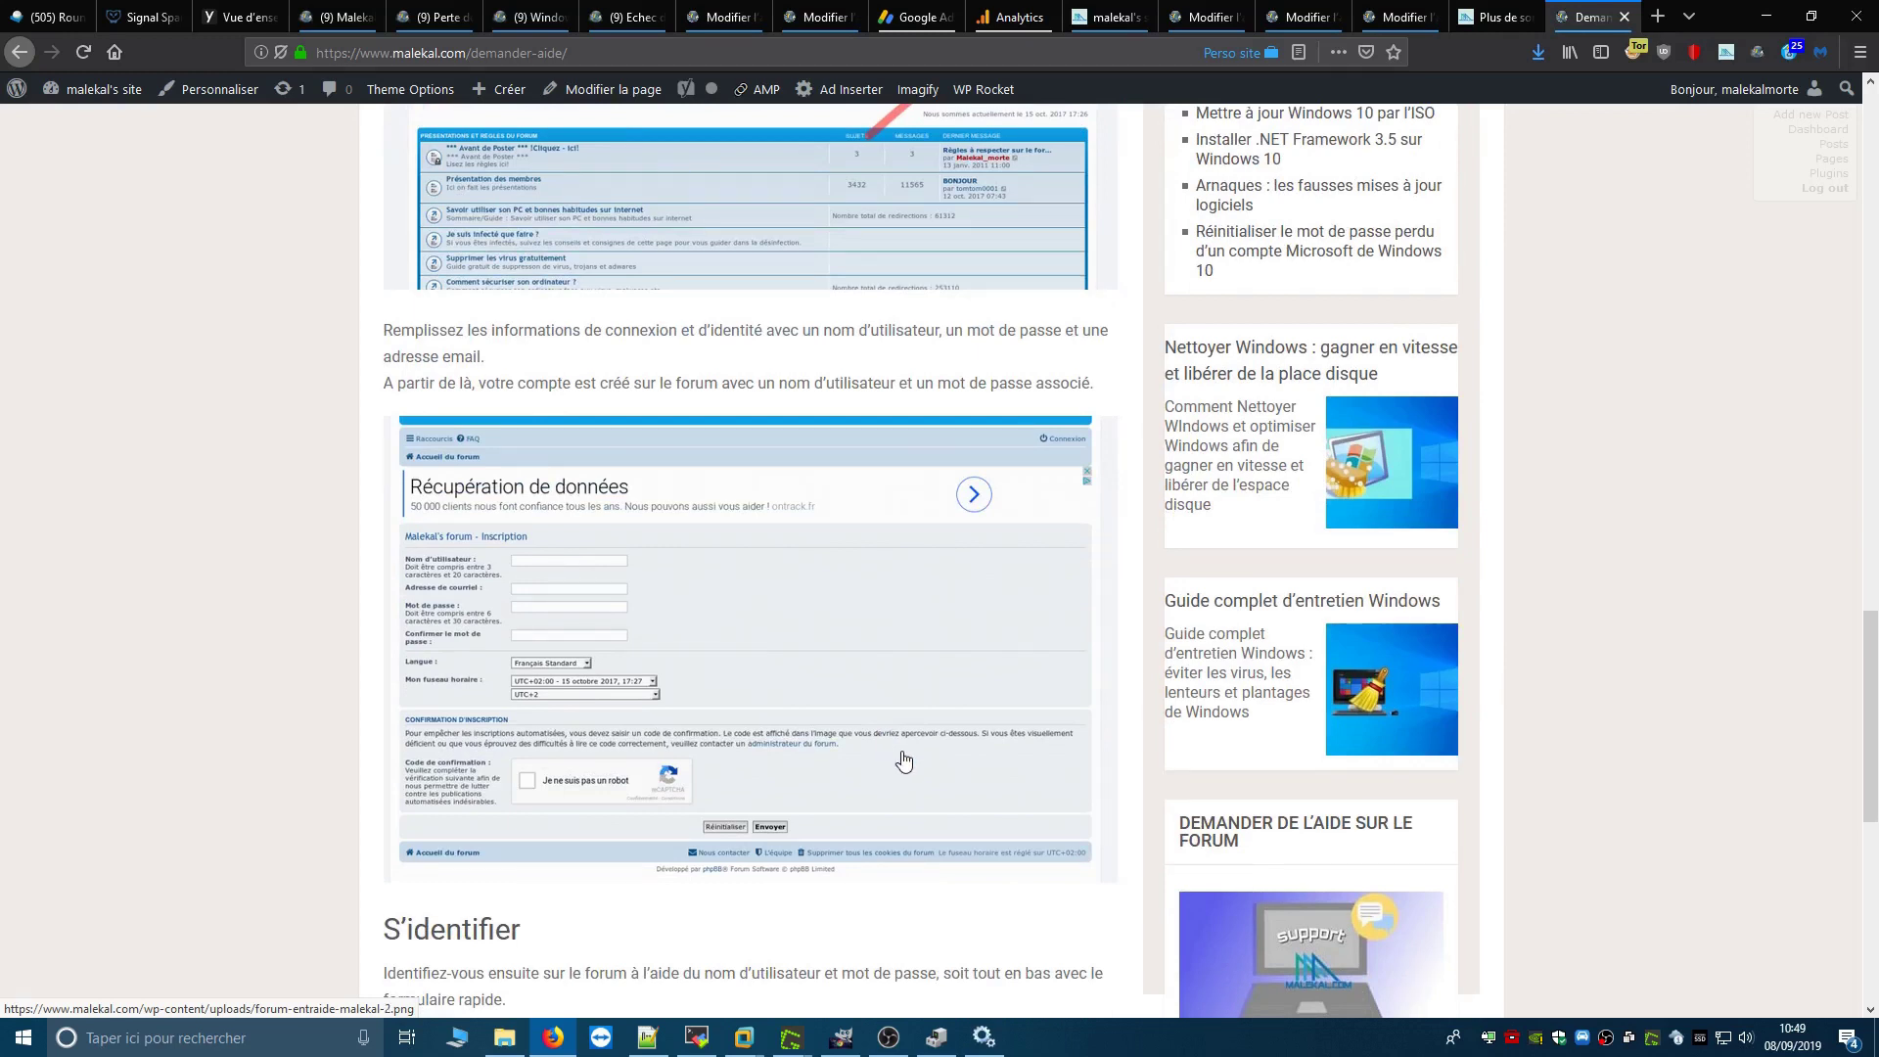
{"action": "scroll", "coordinate": [902, 759], "scroll_direction": "up", "scroll_amount": 6}
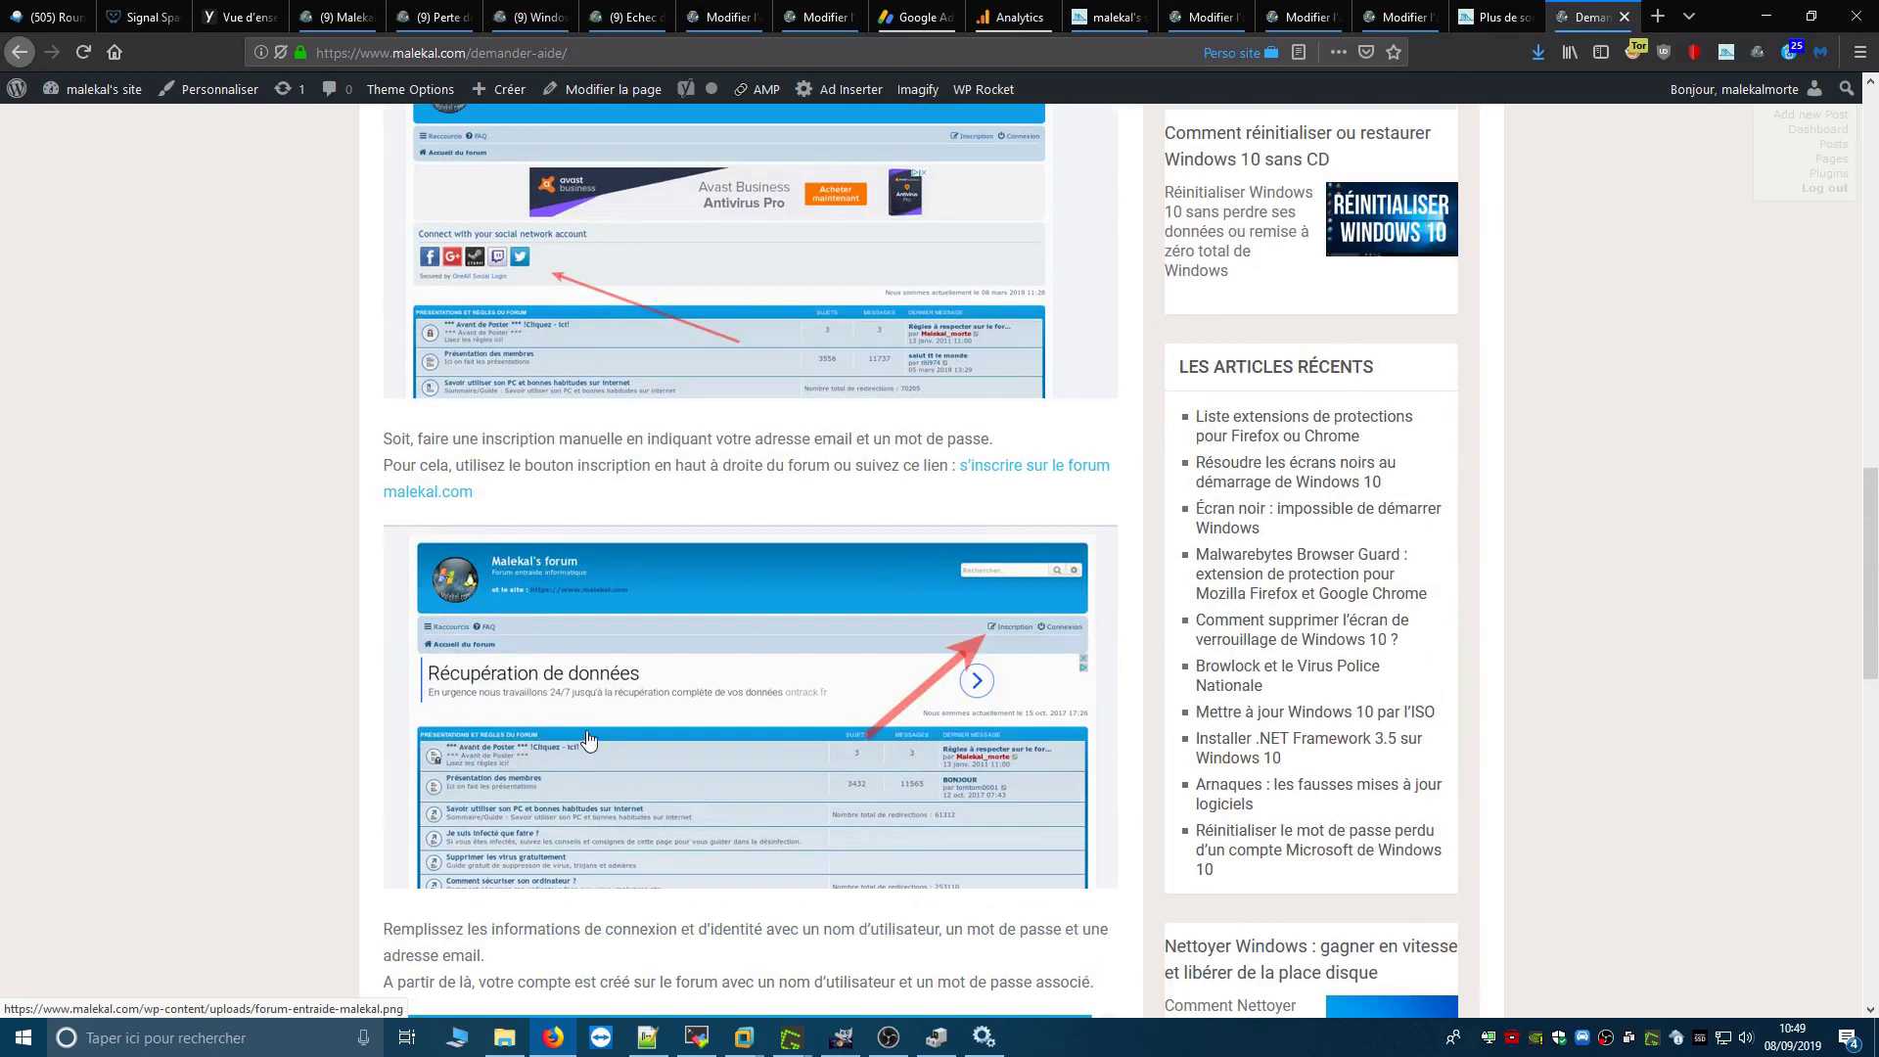
{"action": "left_click", "coordinate": [942, 1028]}
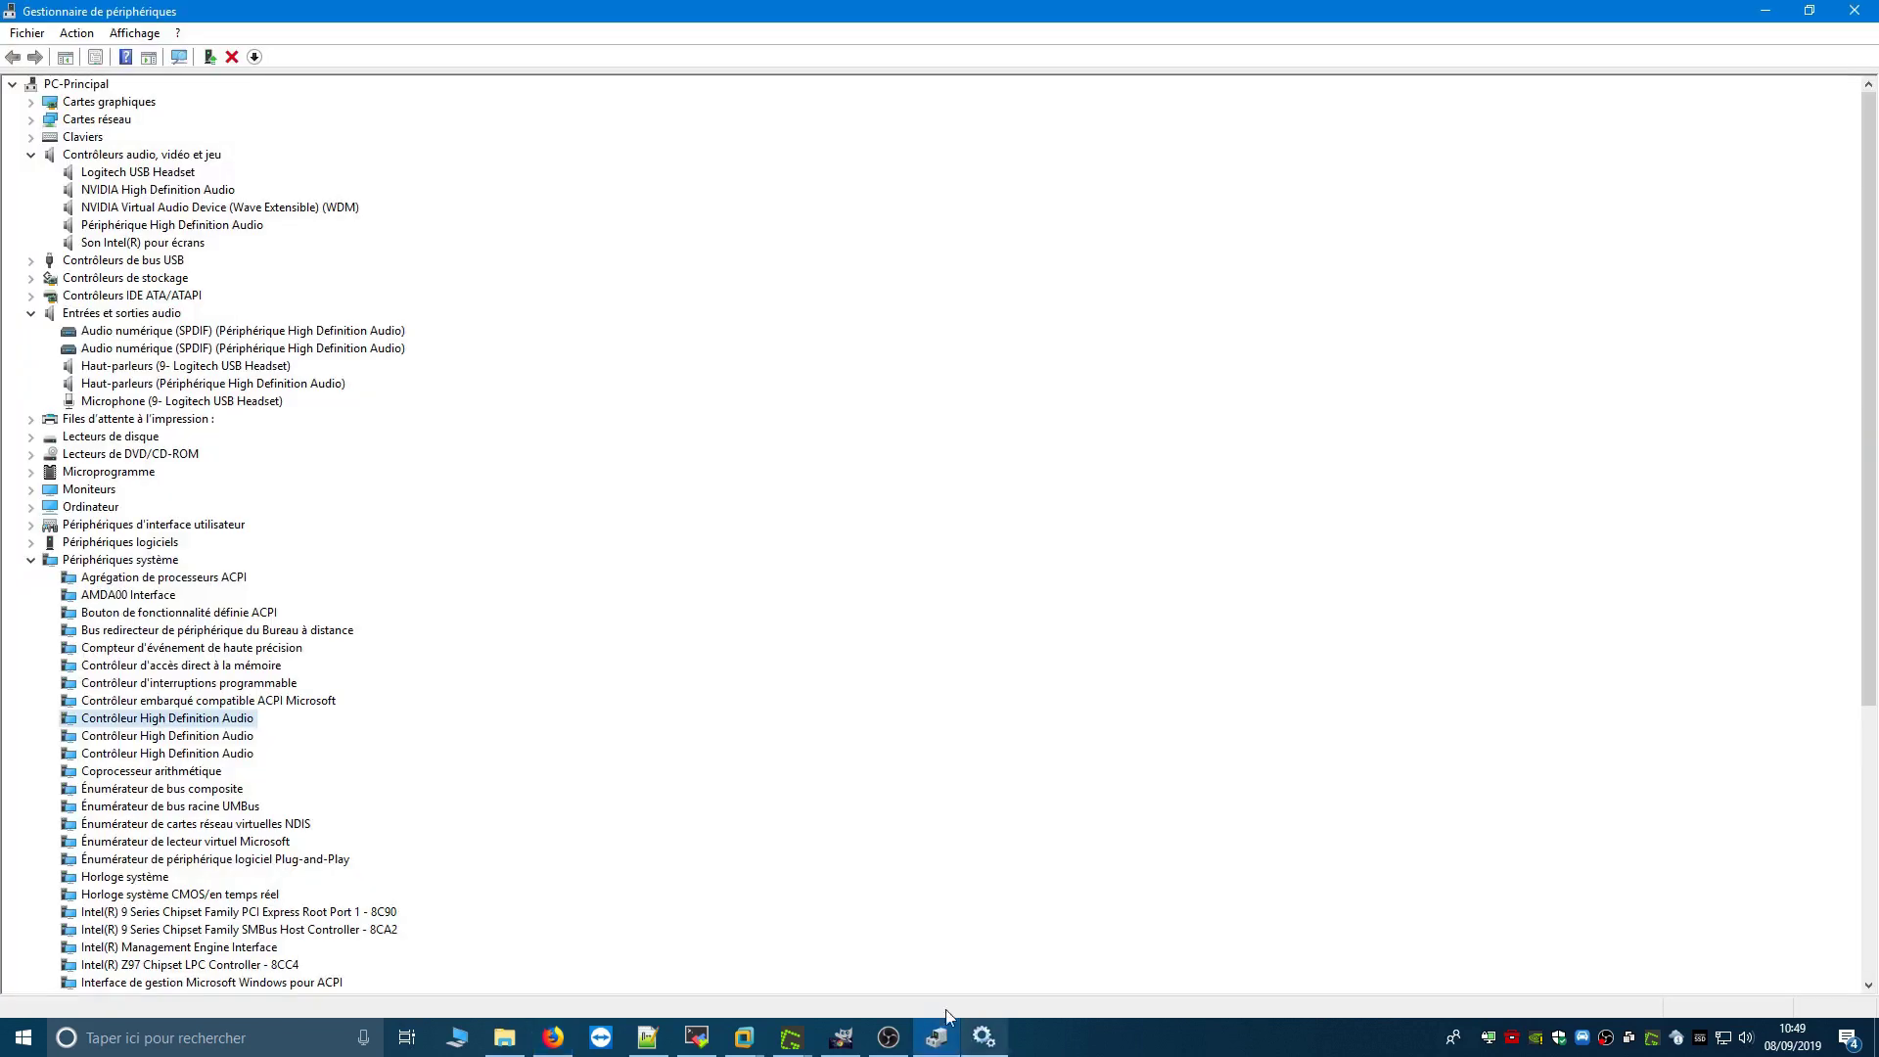